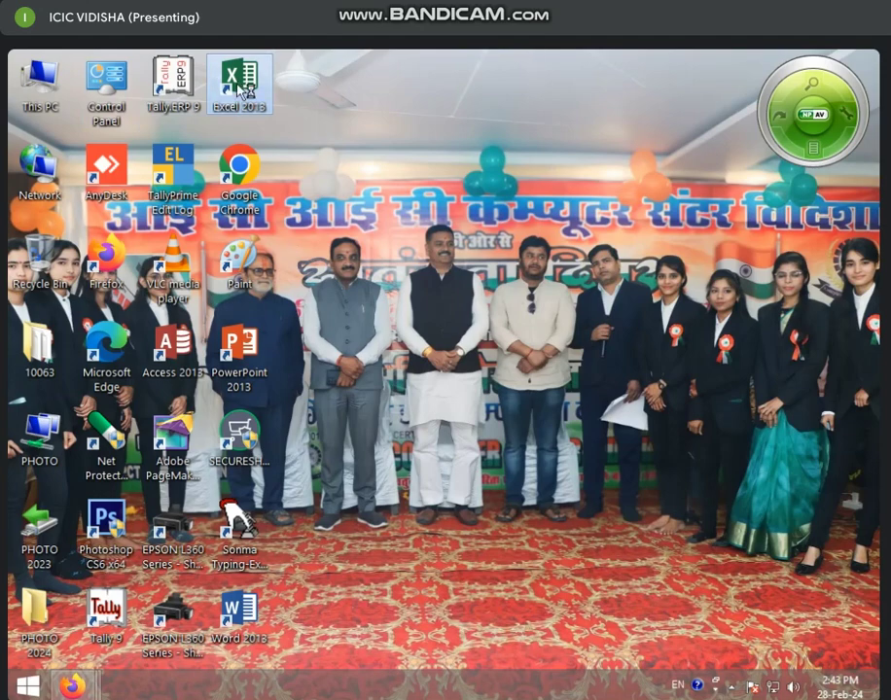
Launch Excel 2013 and create a new blank workbook, Book1
{"action": "double_click", "coordinate": [242, 86]}
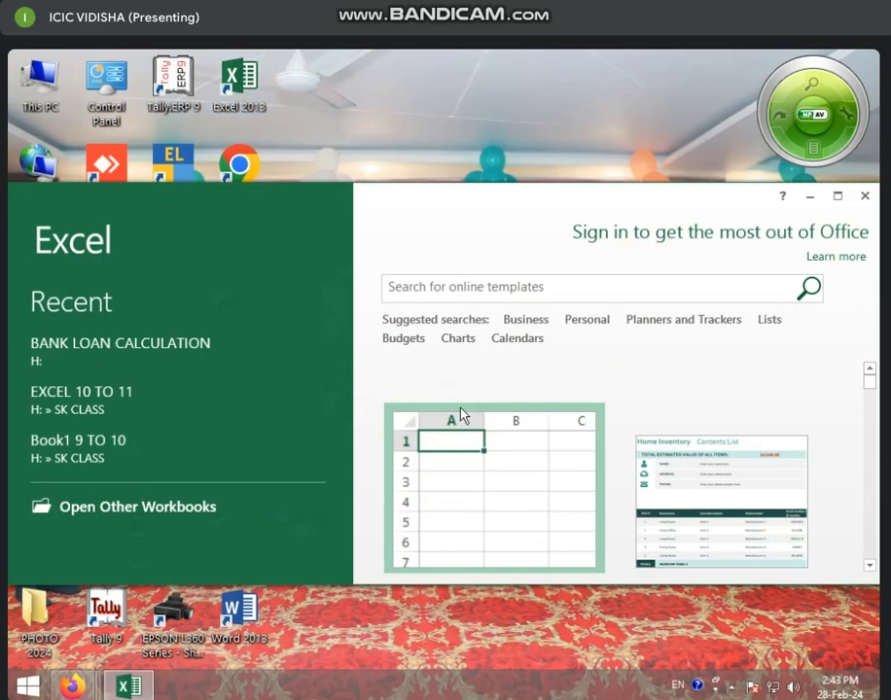
{"action": "left_click", "coordinate": [837, 196]}
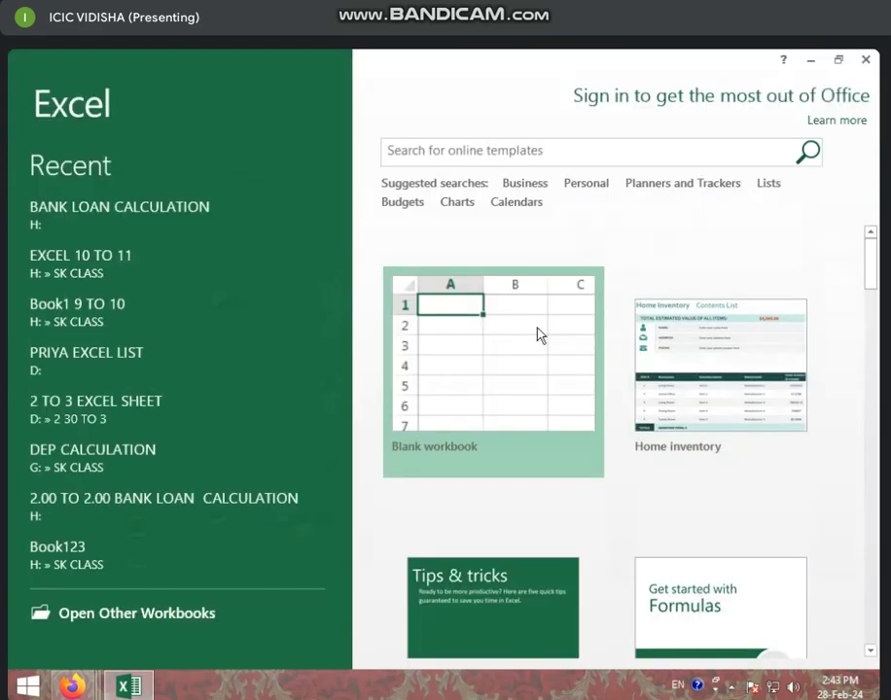
{"action": "left_click", "coordinate": [530, 337]}
{"action": "left_click", "coordinate": [328, 422]}
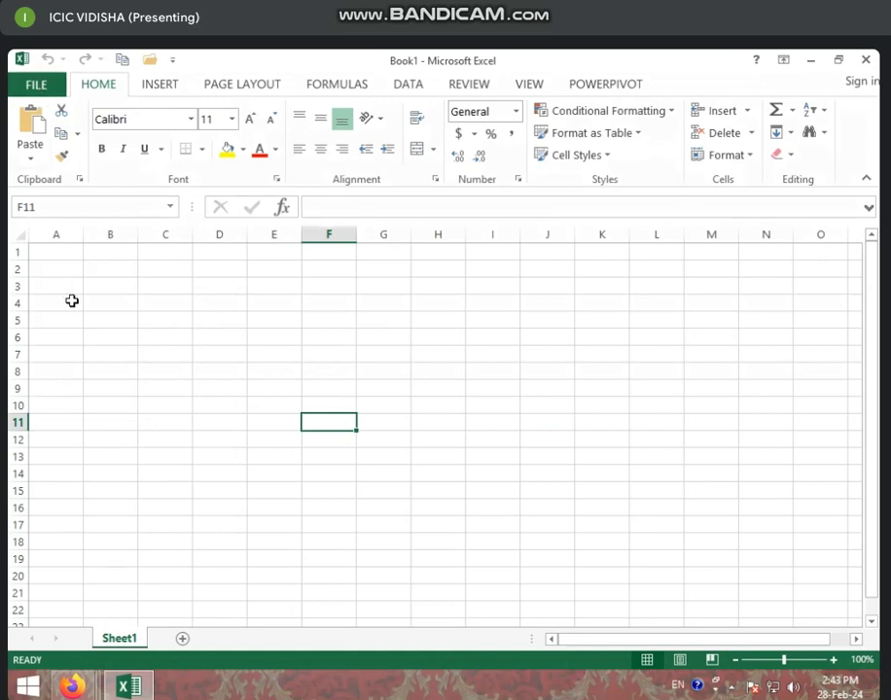
Look over the Insert ribbon and select cells E13, I9 and C15
{"action": "left_click", "coordinate": [160, 84]}
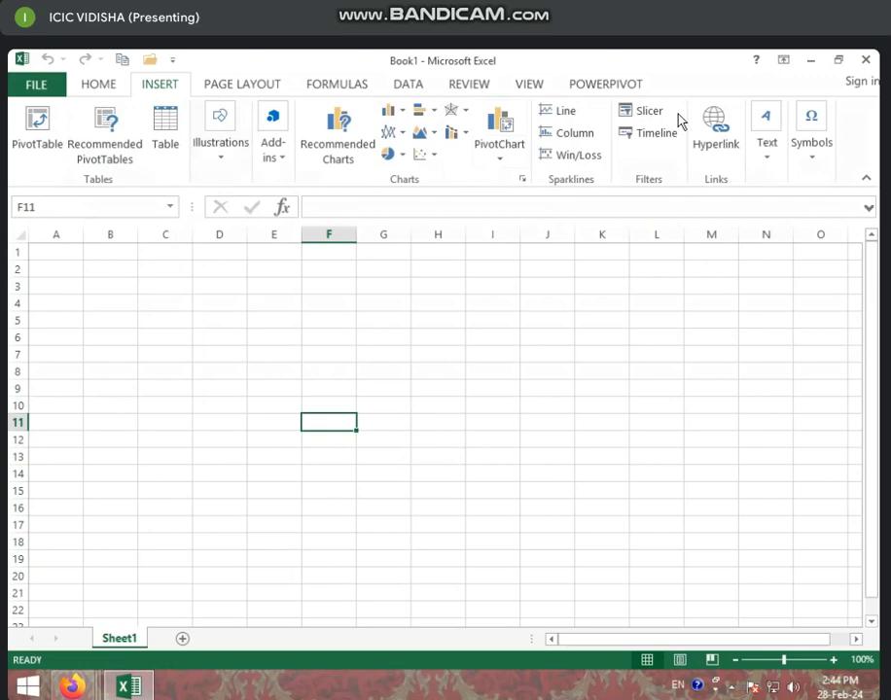
{"action": "left_click", "coordinate": [274, 455]}
{"action": "left_click", "coordinate": [471, 389]}
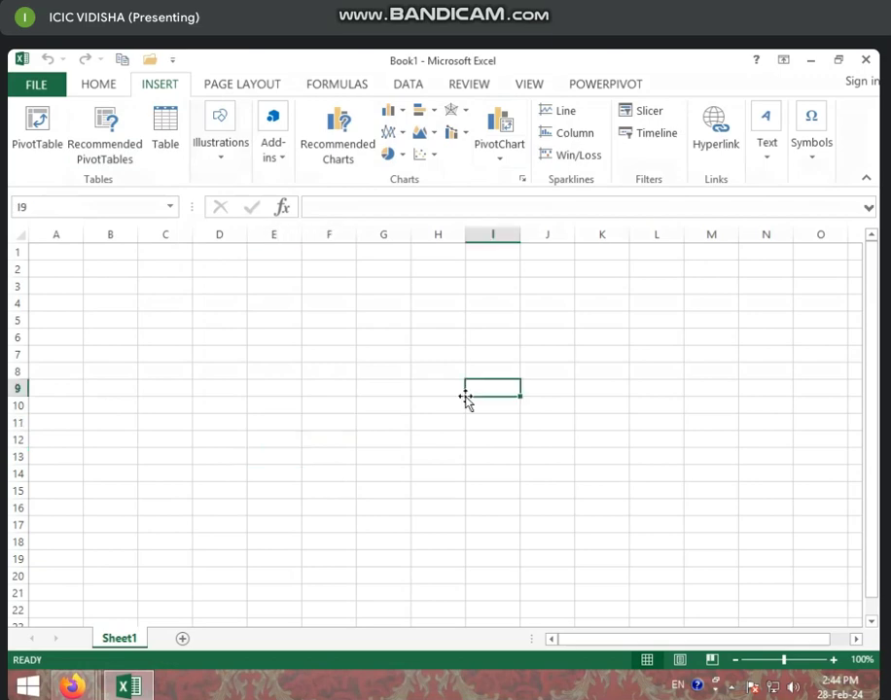
{"action": "left_click", "coordinate": [170, 482]}
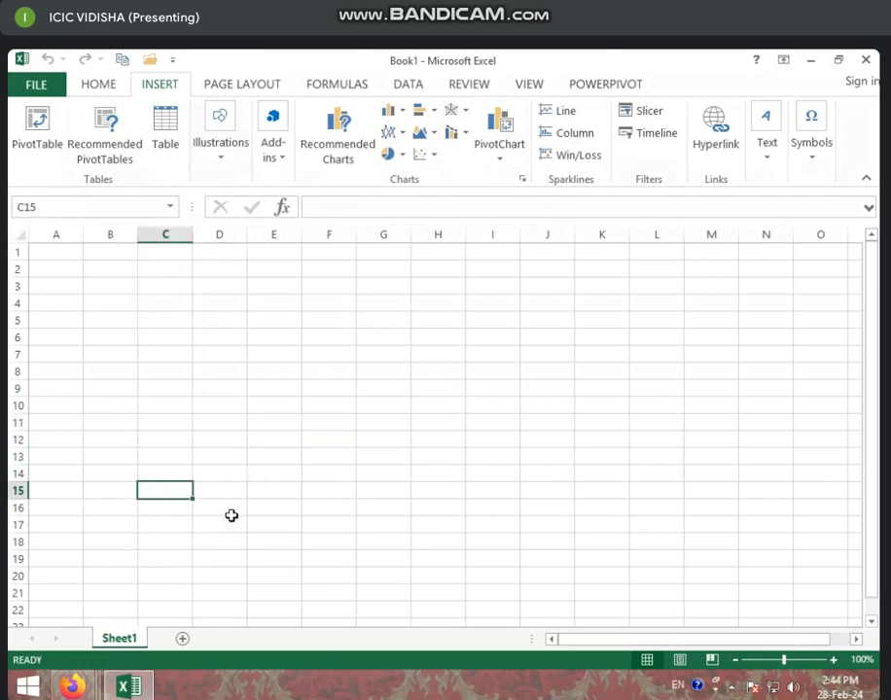
Open the recent workbook '2 TO 3 EXCEL SHEET'
{"action": "left_click", "coordinate": [36, 84]}
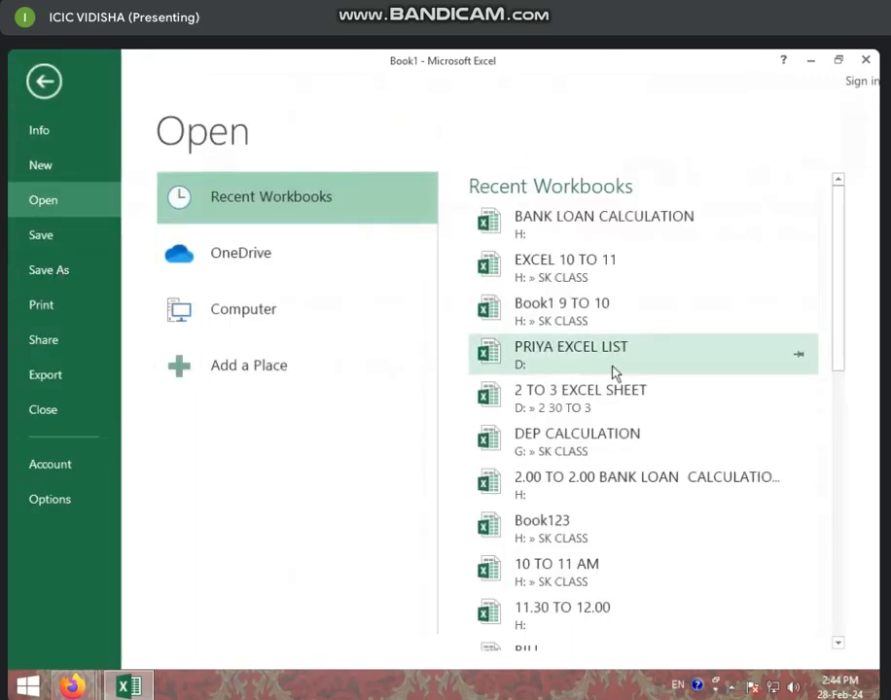
{"action": "scroll", "coordinate": [613, 389], "scroll_direction": "down", "scroll_amount": 1}
{"action": "scroll", "coordinate": [603, 404], "scroll_direction": "down", "scroll_amount": 1}
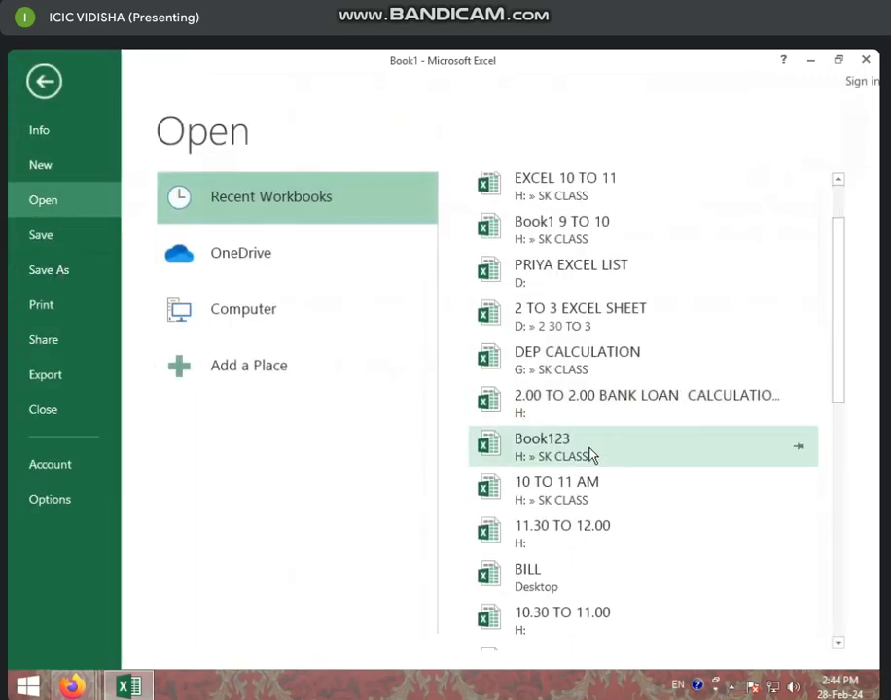
{"action": "scroll", "coordinate": [589, 467], "scroll_direction": "down", "scroll_amount": 1}
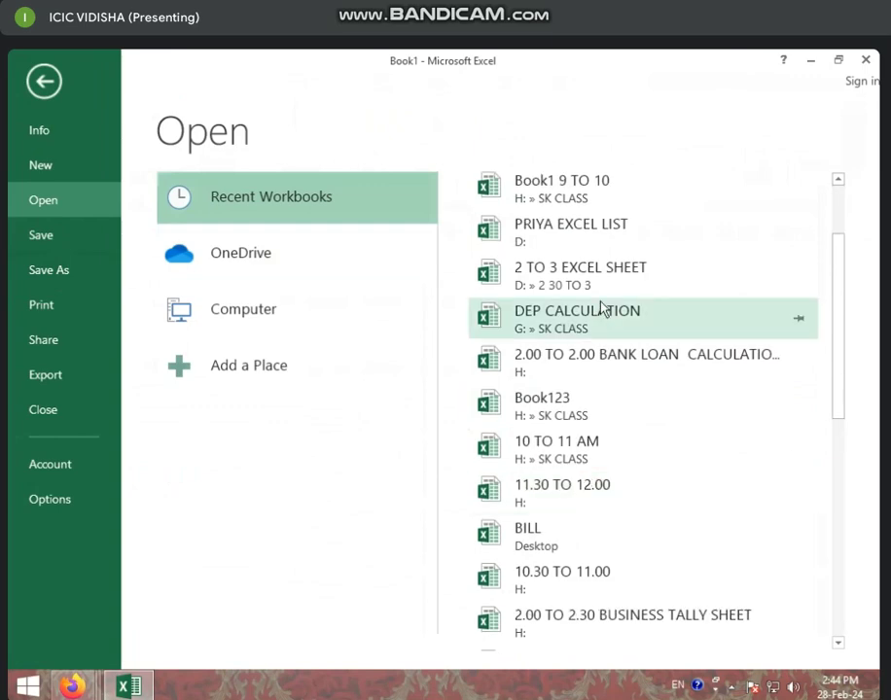
{"action": "left_click", "coordinate": [578, 274]}
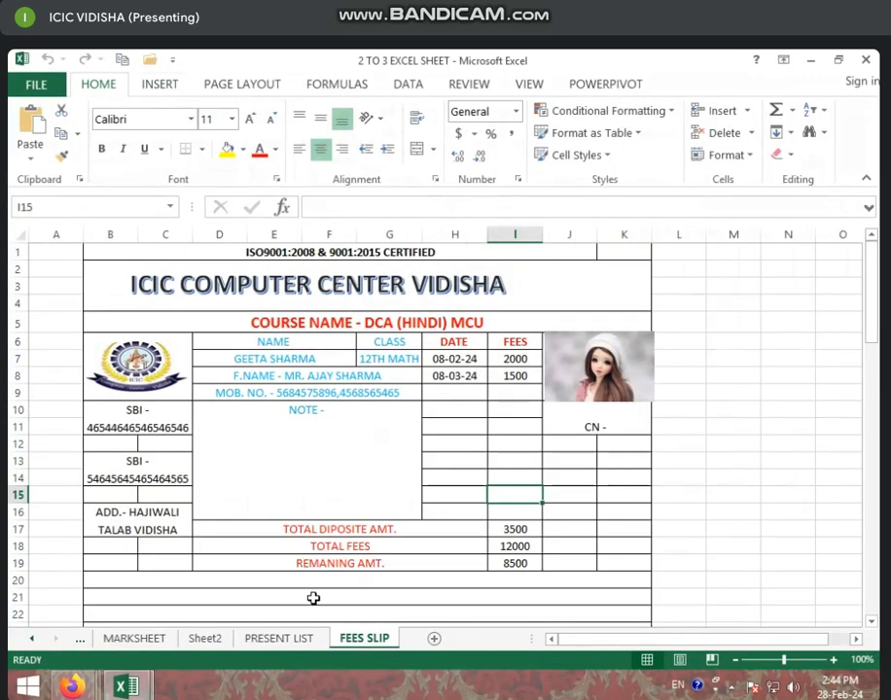
Check cell D19 on FEES SLIP and add a new blank worksheet, Sheet3
{"action": "left_click", "coordinate": [476, 565]}
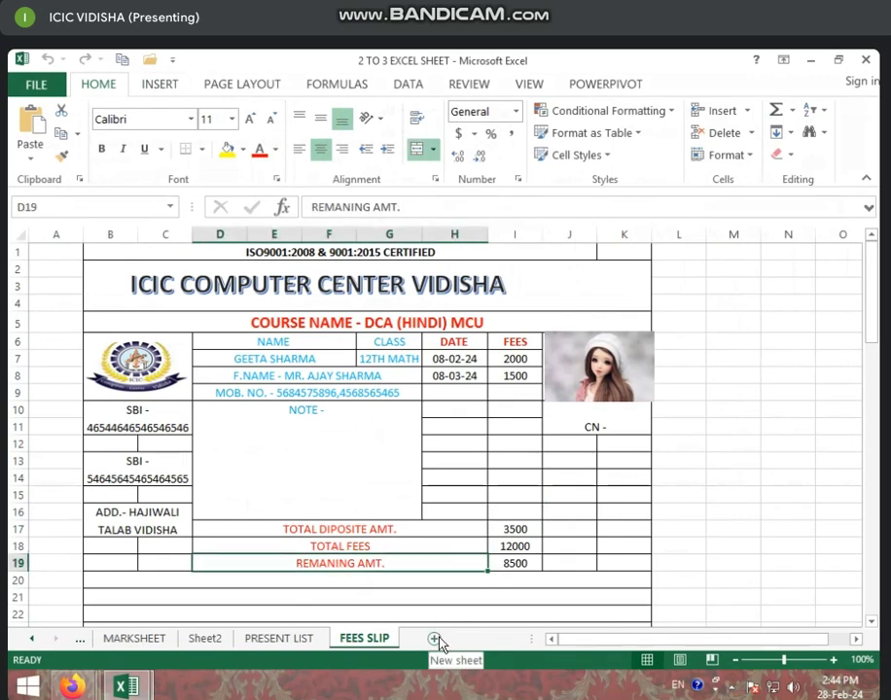
{"action": "left_click", "coordinate": [435, 639]}
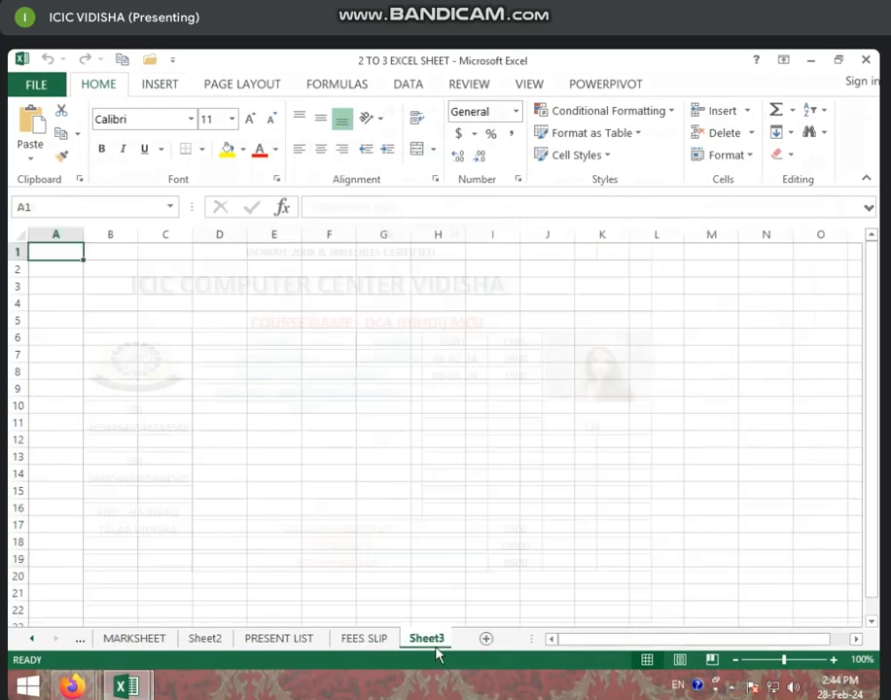
{"action": "left_click", "coordinate": [204, 303]}
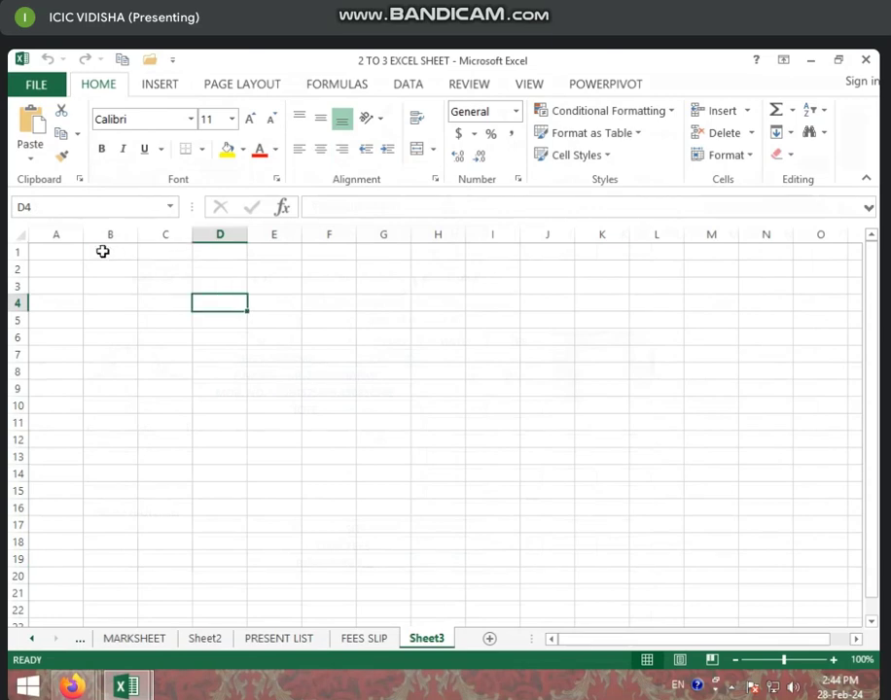
Compare with the FEES SLIP heading in B1, then select B1:K1 on Sheet3
{"action": "left_click", "coordinate": [358, 638]}
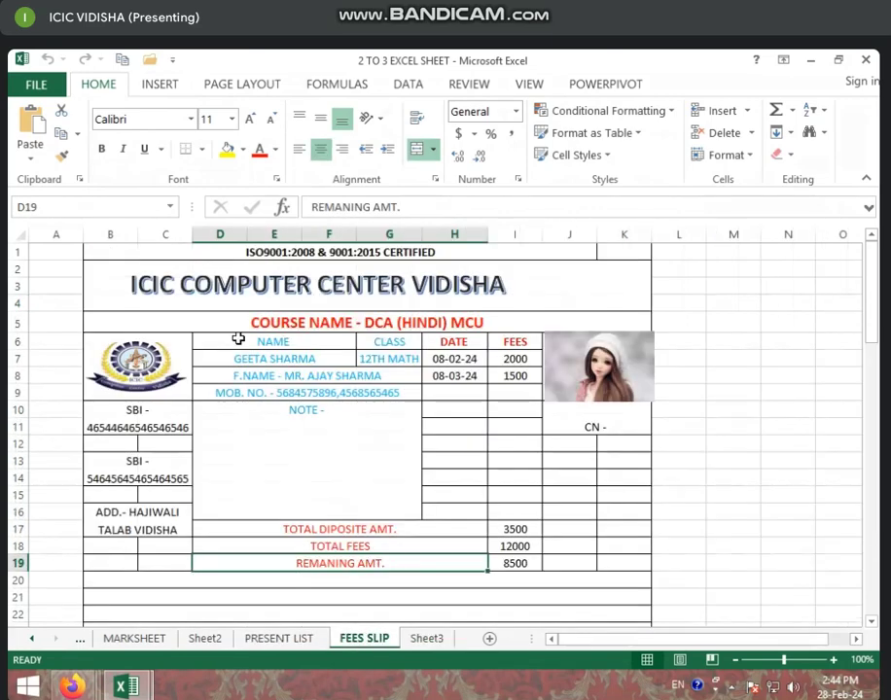
{"action": "left_click", "coordinate": [229, 251]}
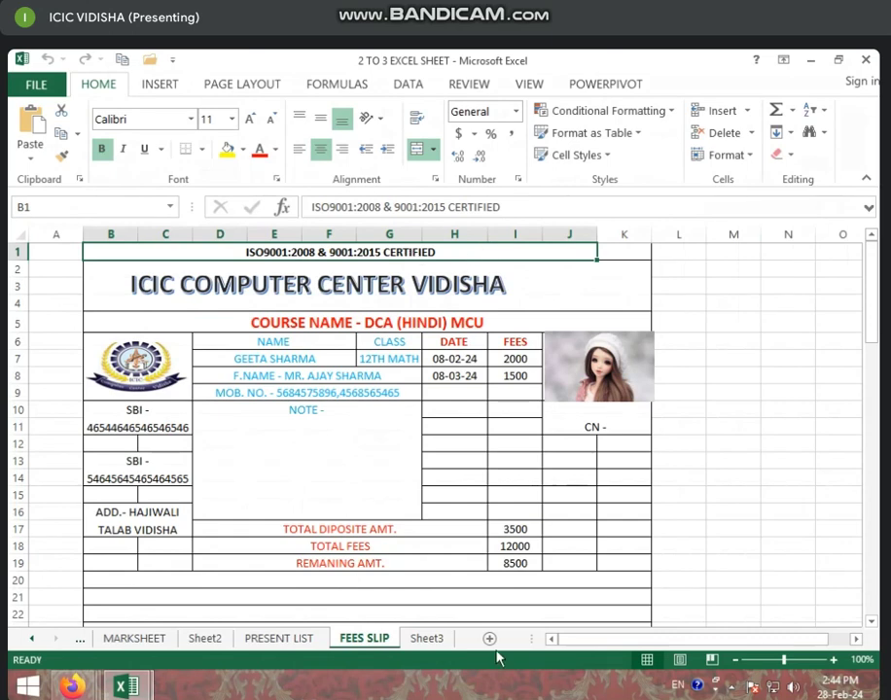
{"action": "left_click", "coordinate": [426, 638]}
{"action": "left_click_drag", "start_coordinate": [94, 254], "coordinate": [605, 251]}
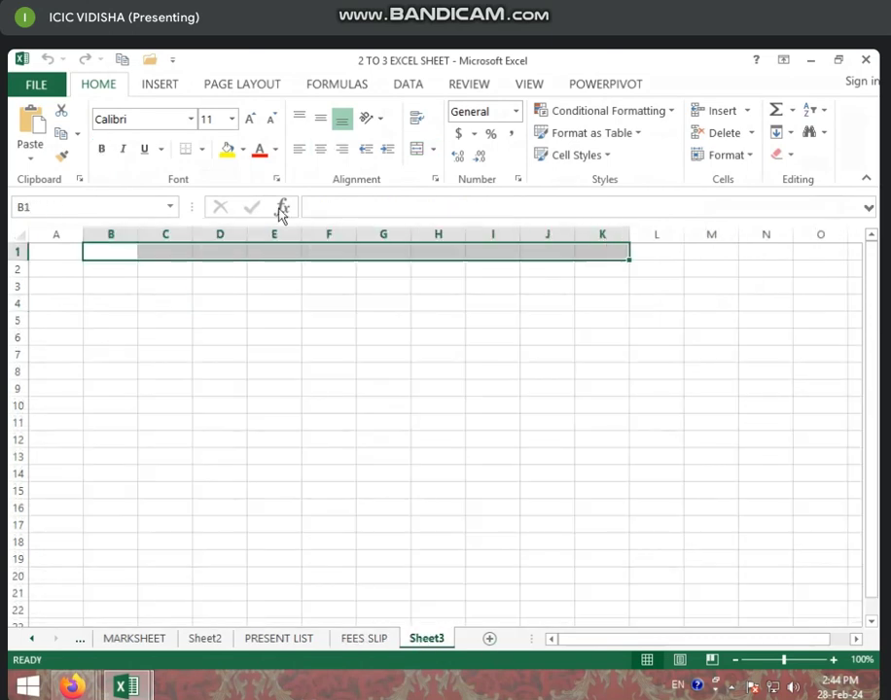
Merge B1:K1 and enter the heading 'ISO 9001:2008 & 9001:2015 CERTIFIED'
{"action": "left_click", "coordinate": [416, 150]}
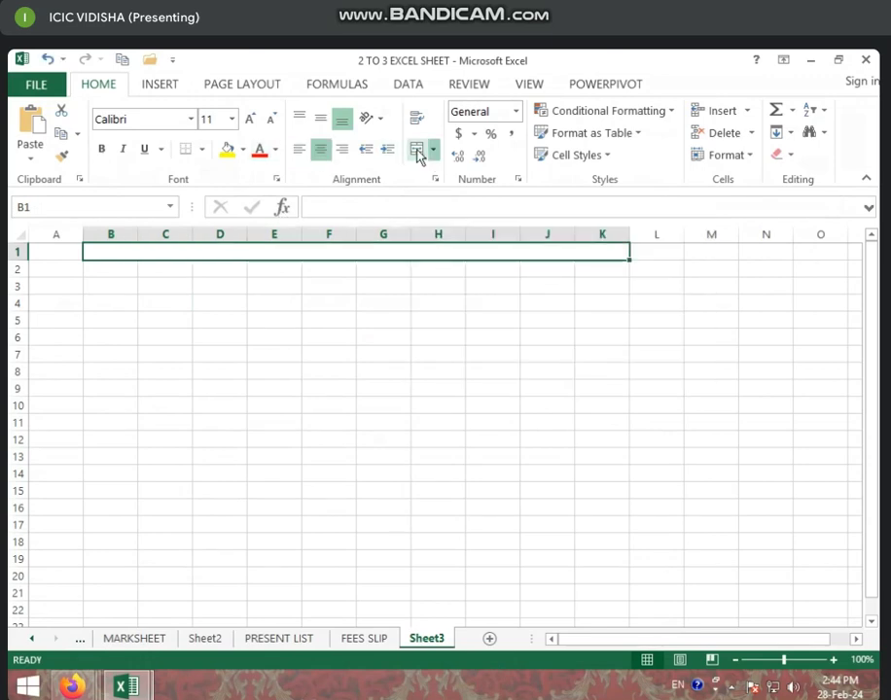
{"action": "type", "text": "ISO"}
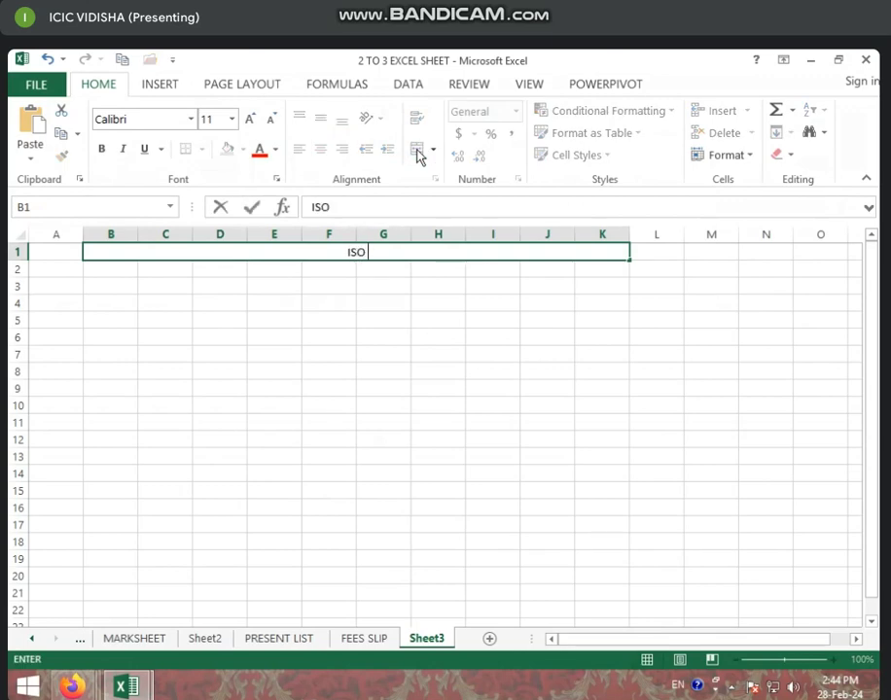
{"action": "type", "text": " 9001:"}
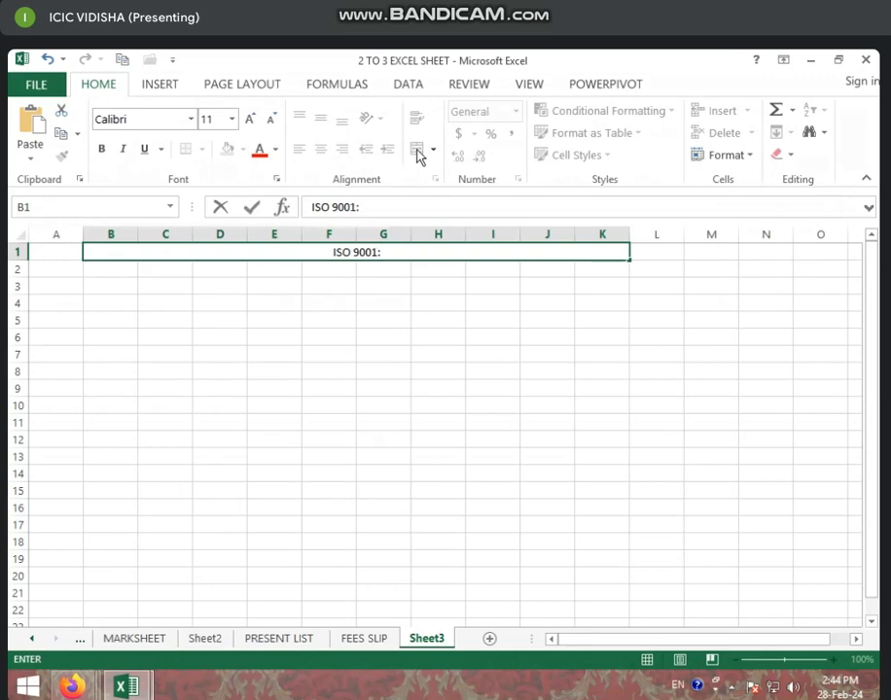
{"action": "type", "text": "200"}
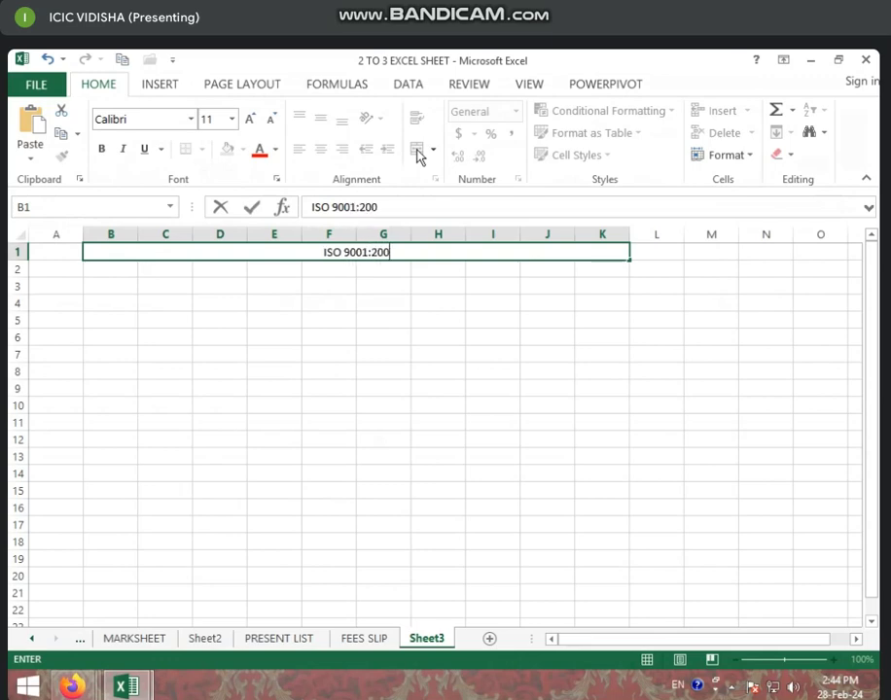
{"action": "type", "text": "8"}
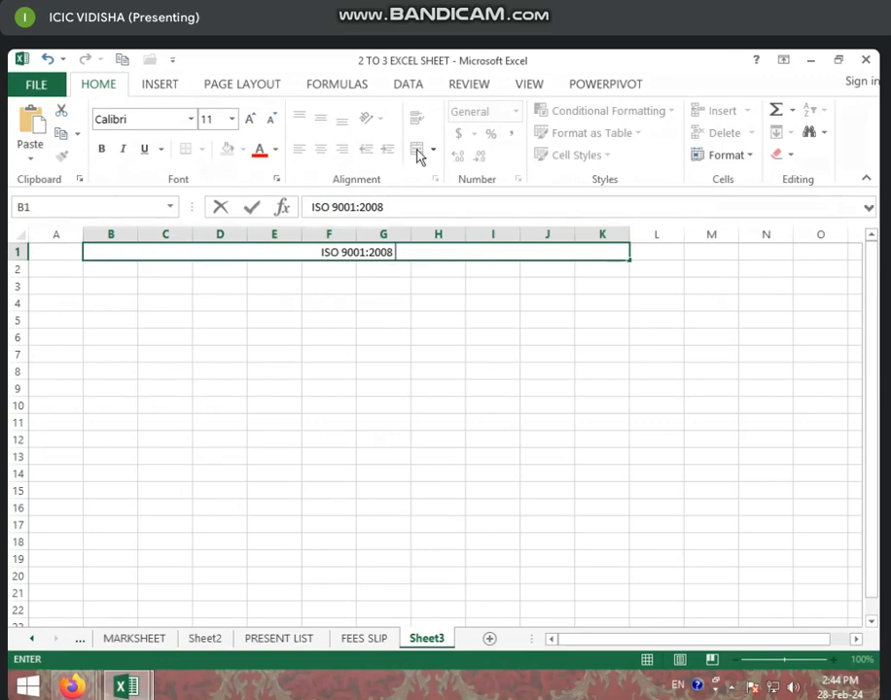
{"action": "type", "text": " &"}
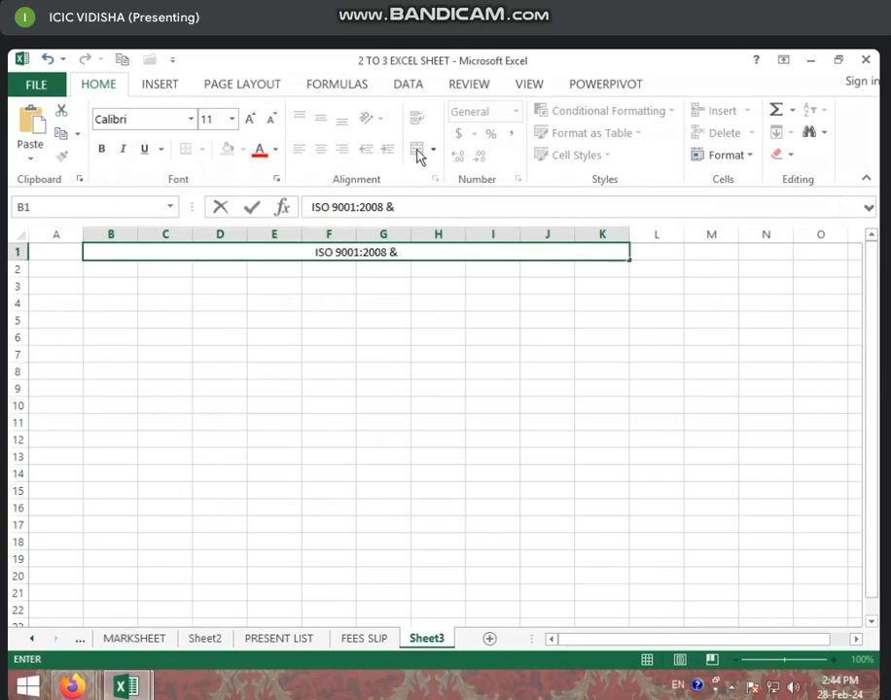
{"action": "type", "text": " 9001"}
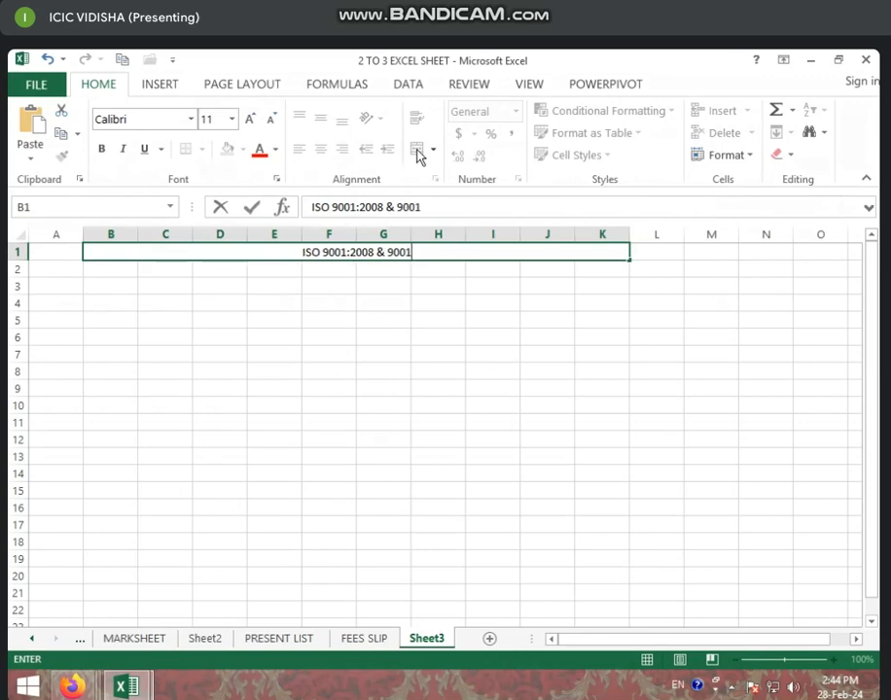
{"action": "type", "text": ":"}
{"action": "type", "text": "20"}
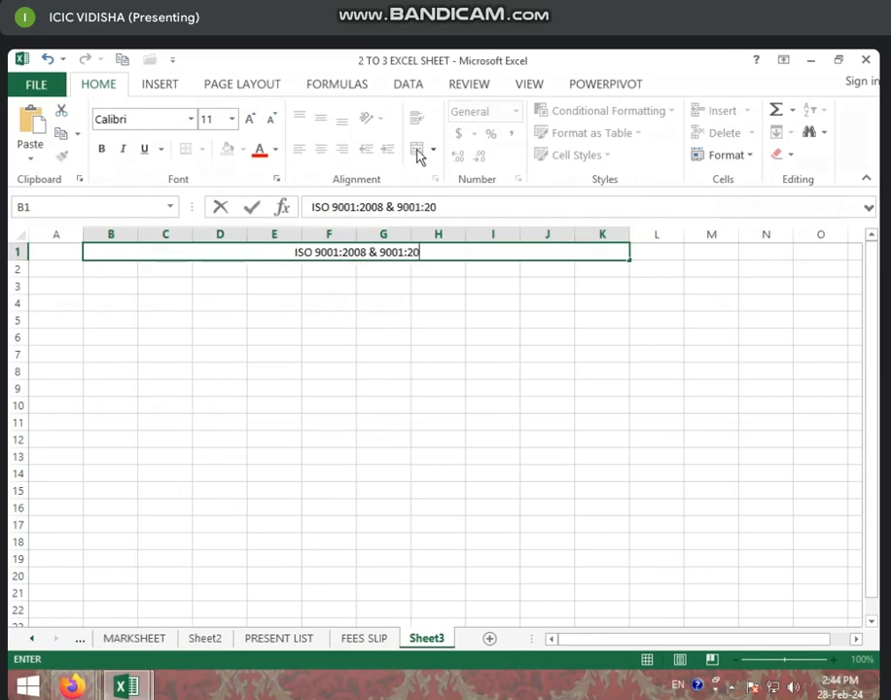
{"action": "type", "text": "15 CER"}
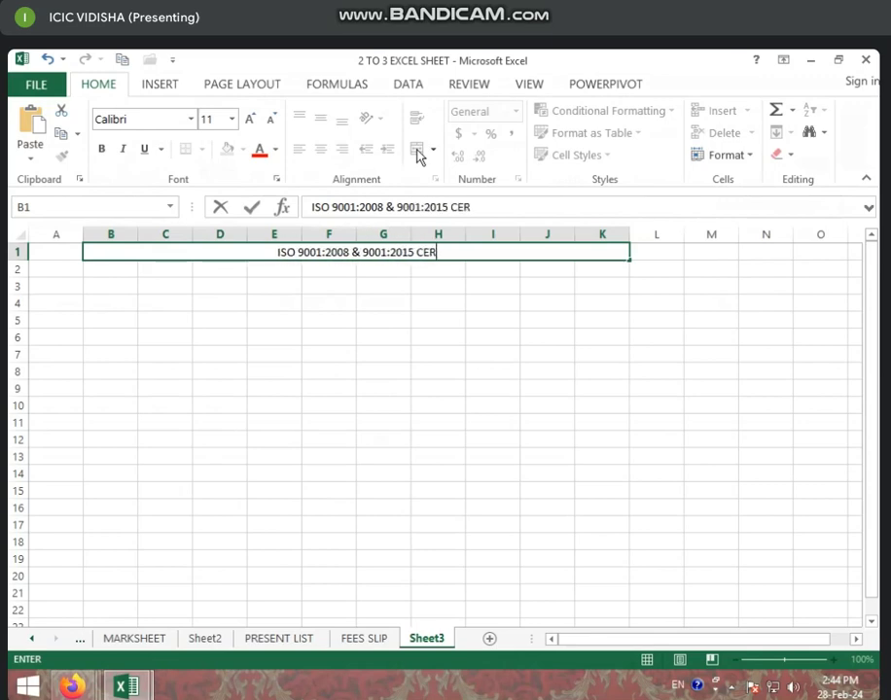
{"action": "type", "text": "TIFIES"}
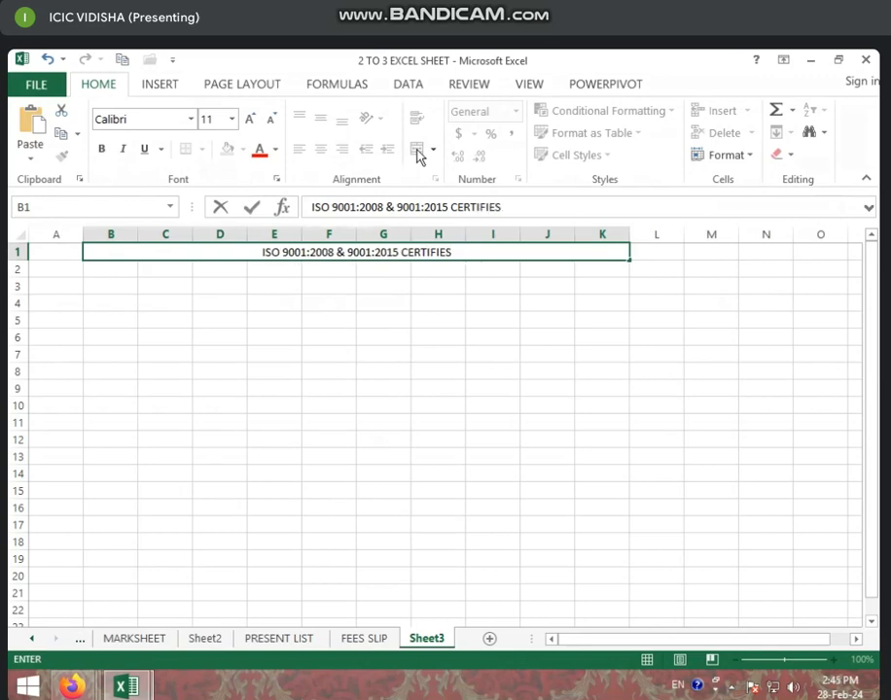
{"action": "key", "text": "BackSpace"}
{"action": "type", "text": "D"}
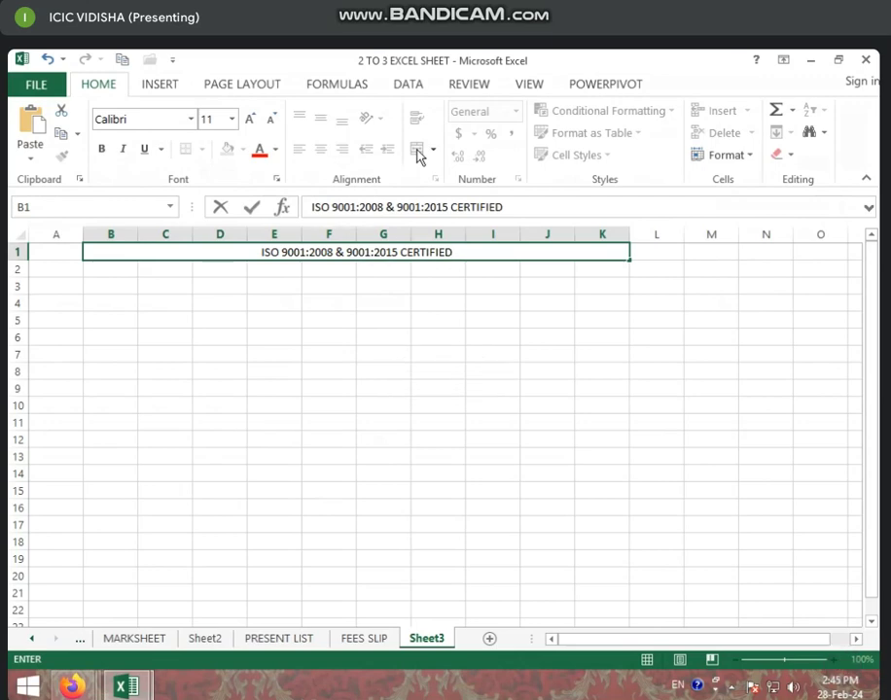
{"action": "left_click", "coordinate": [143, 303]}
Merge B2:K4 into one block and insert a WordArt text box in a chosen style
{"action": "left_click_drag", "start_coordinate": [103, 270], "coordinate": [617, 300]}
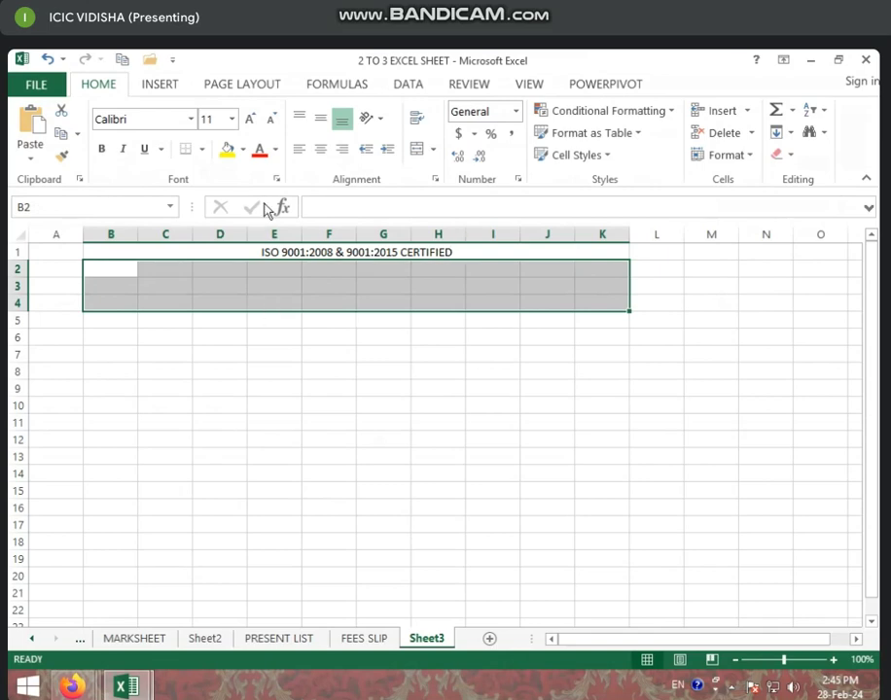
{"action": "left_click", "coordinate": [417, 149]}
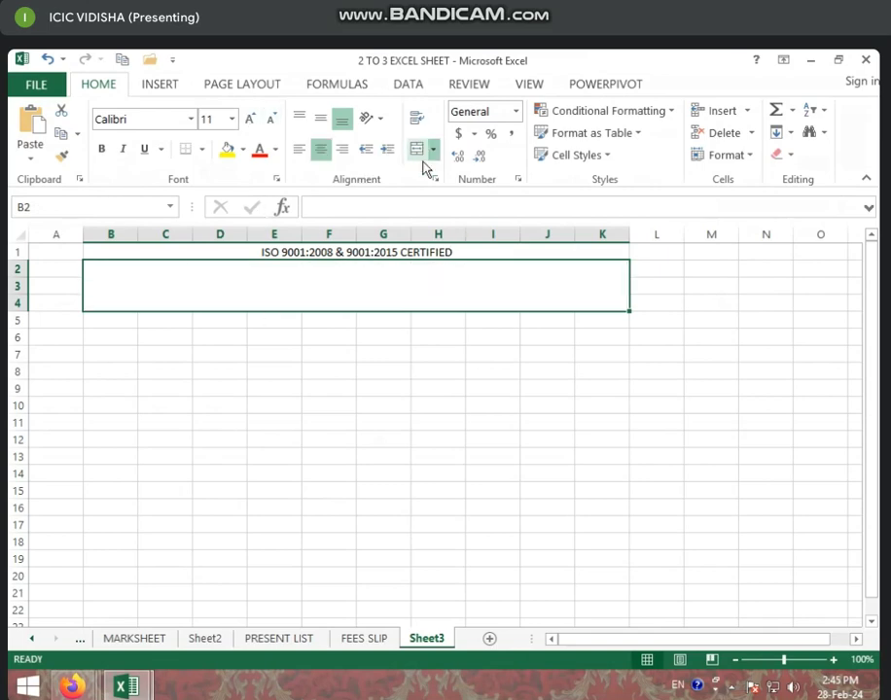
{"action": "left_click", "coordinate": [163, 87]}
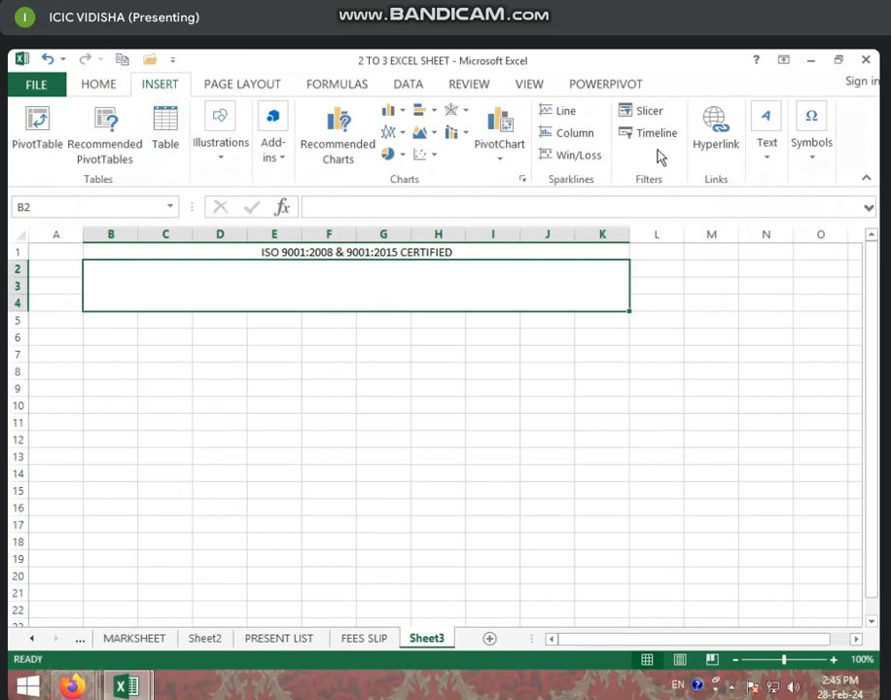
{"action": "left_click", "coordinate": [760, 153]}
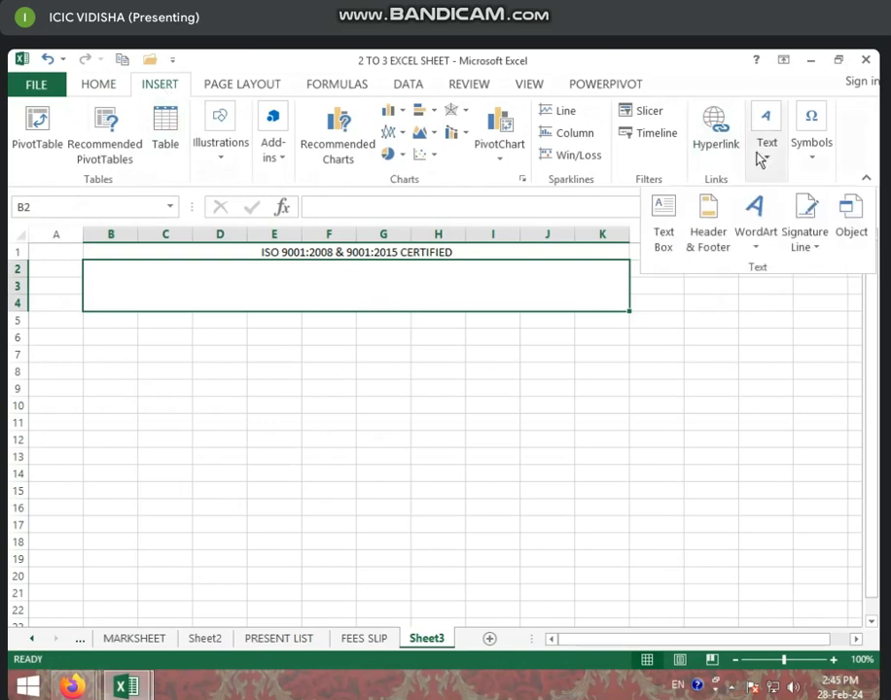
{"action": "left_click", "coordinate": [757, 233]}
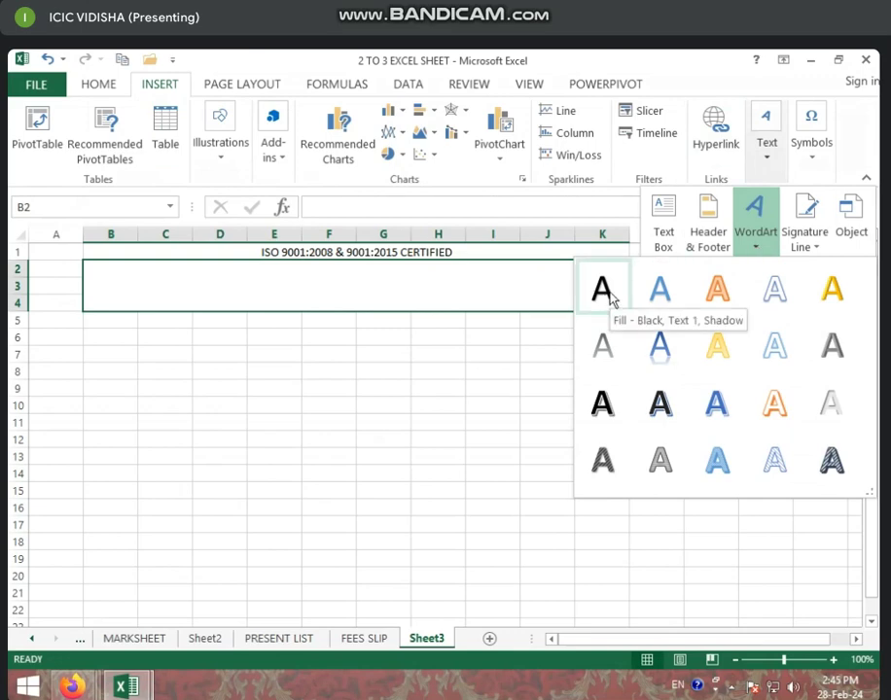
{"action": "left_click", "coordinate": [646, 409]}
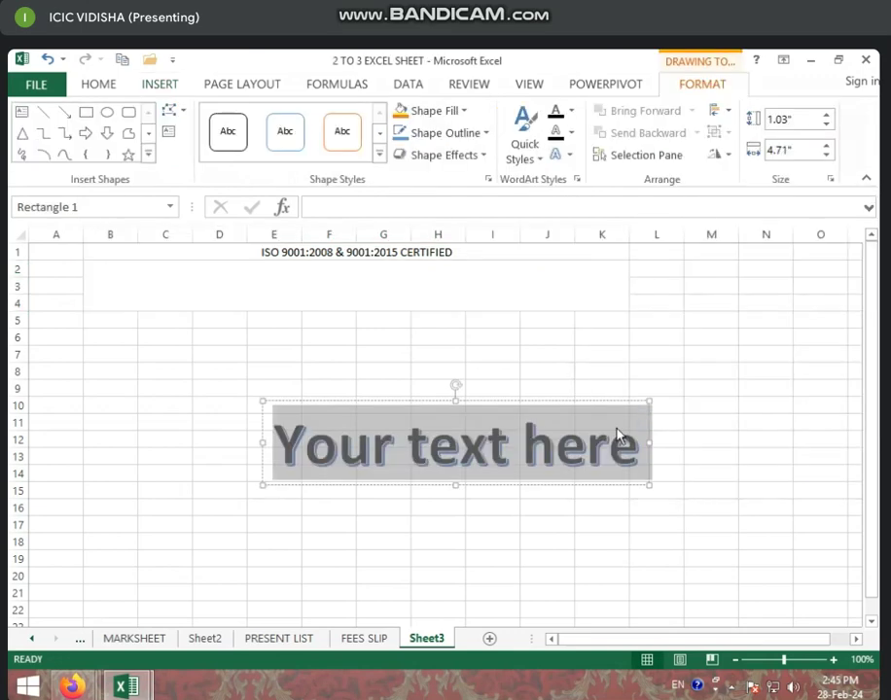
Make the WordArt read 'ICIC COMPUTER CENTER VIDISHA' and move it slightly higher
{"action": "type", "text": "ICIC C"}
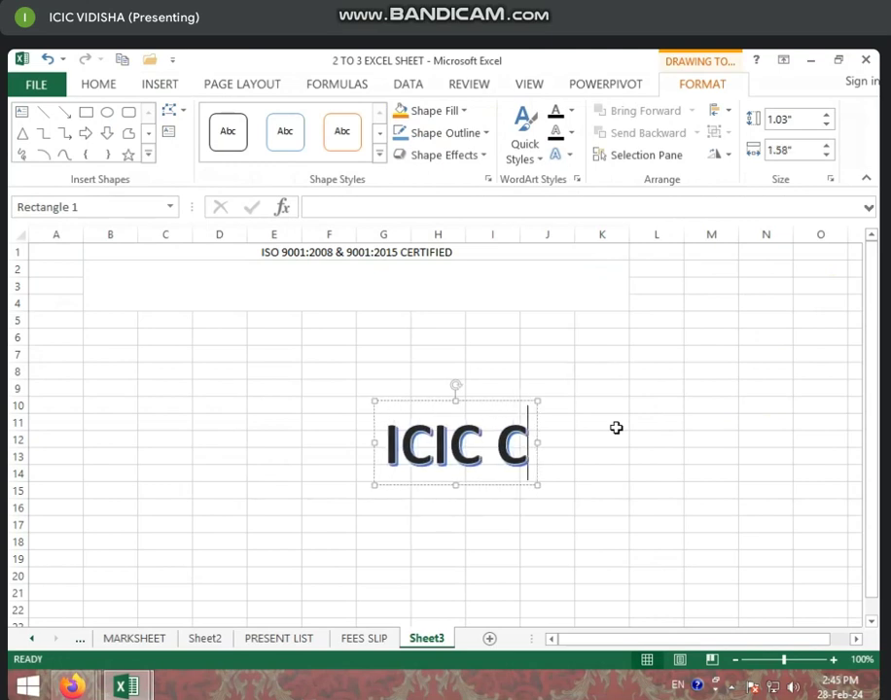
{"action": "type", "text": "OMPUT"}
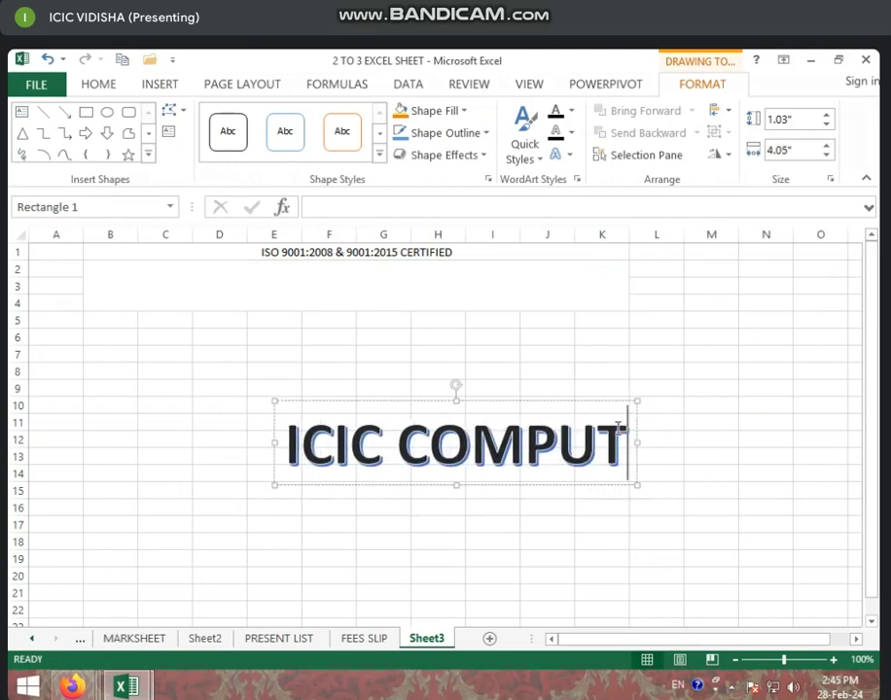
{"action": "type", "text": "ER CENTER"}
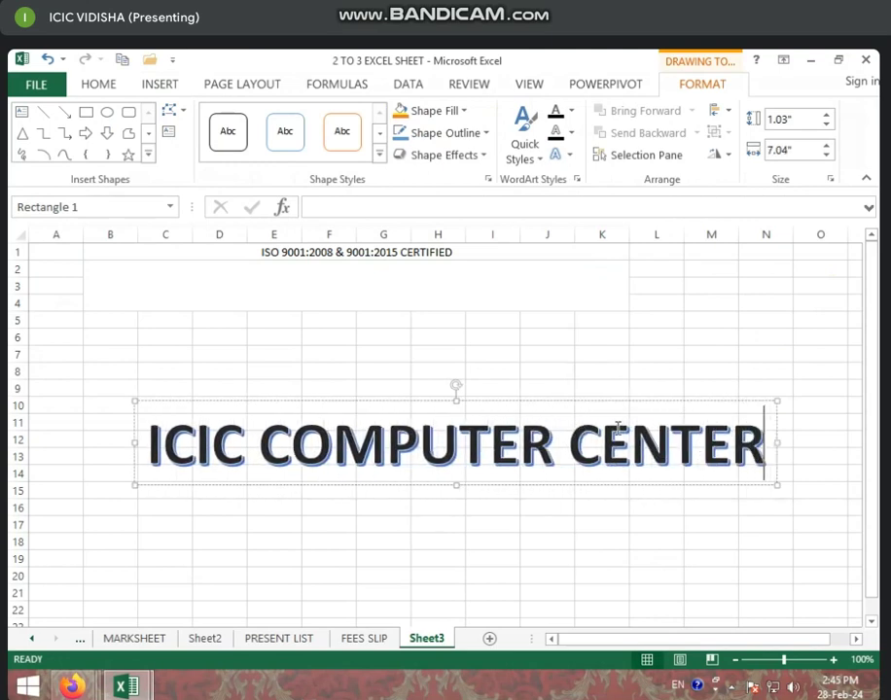
{"action": "type", "text": " VI"}
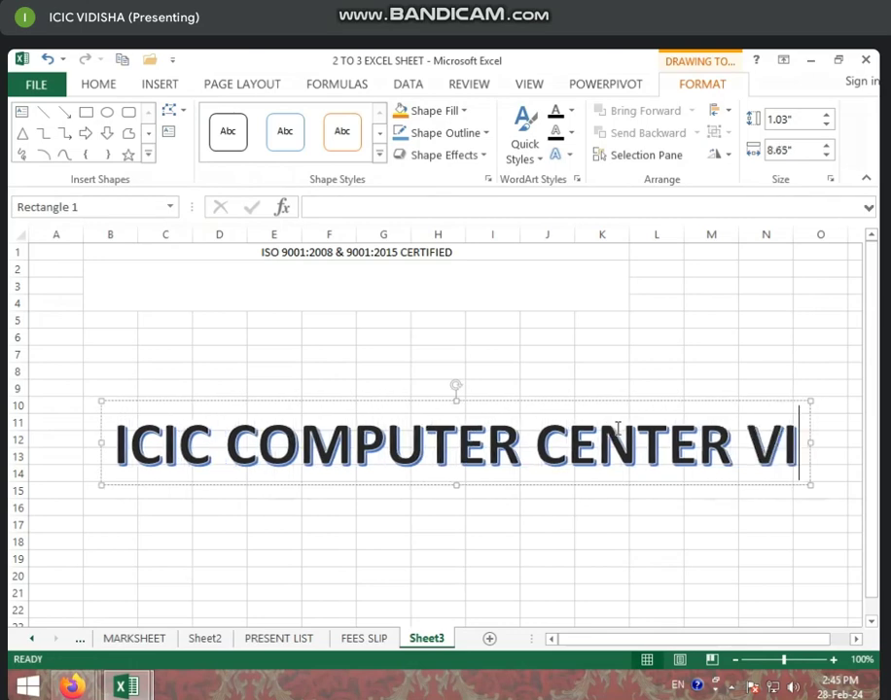
{"action": "type", "text": "DISHA"}
{"action": "key", "text": "Return"}
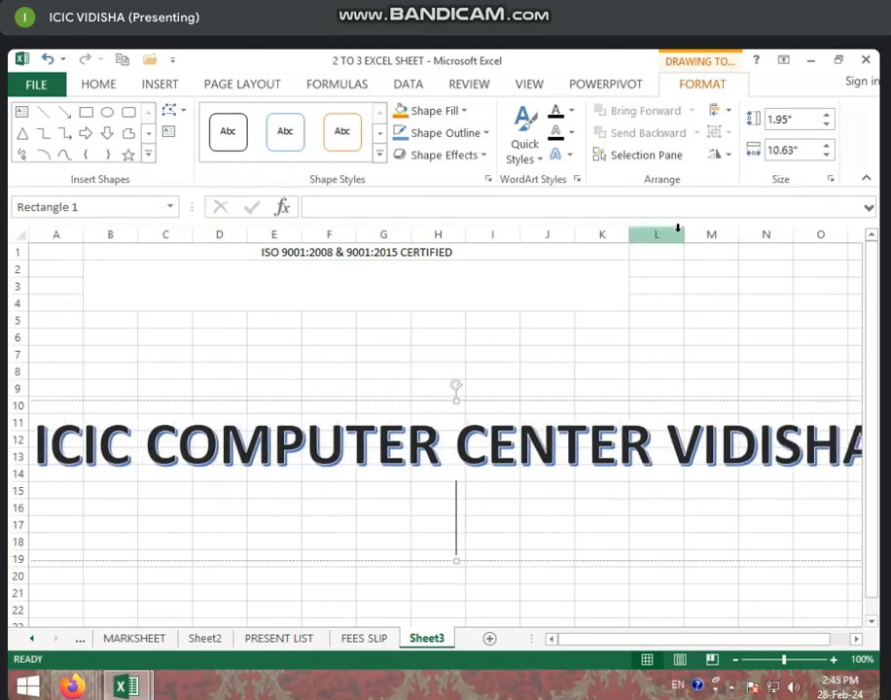
{"action": "key", "text": "BackSpace"}
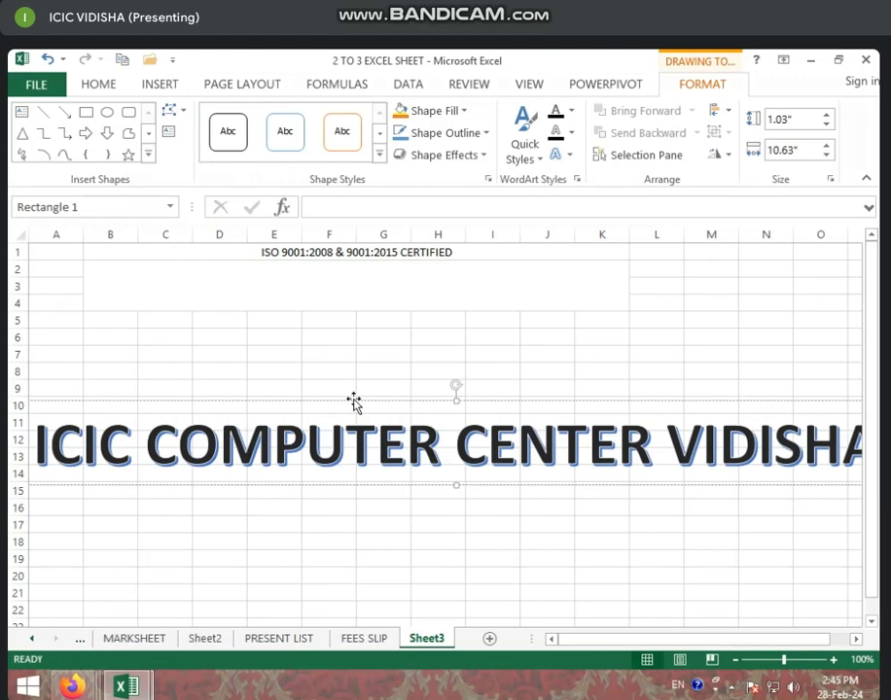
{"action": "left_click_drag", "start_coordinate": [352, 398], "coordinate": [369, 383]}
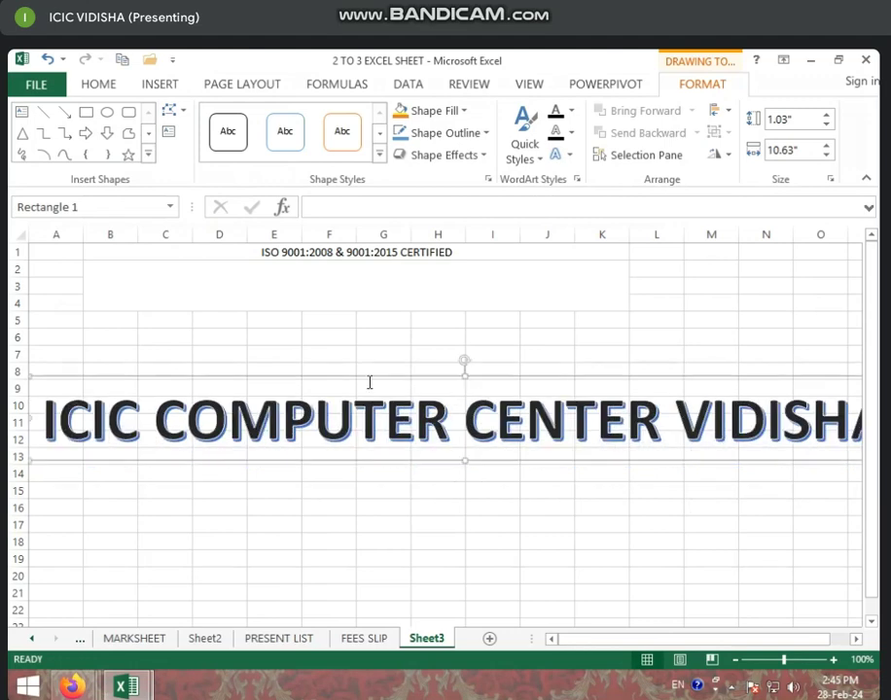
Reduce the WordArt title's font size to 28 pt
{"action": "left_click", "coordinate": [100, 86]}
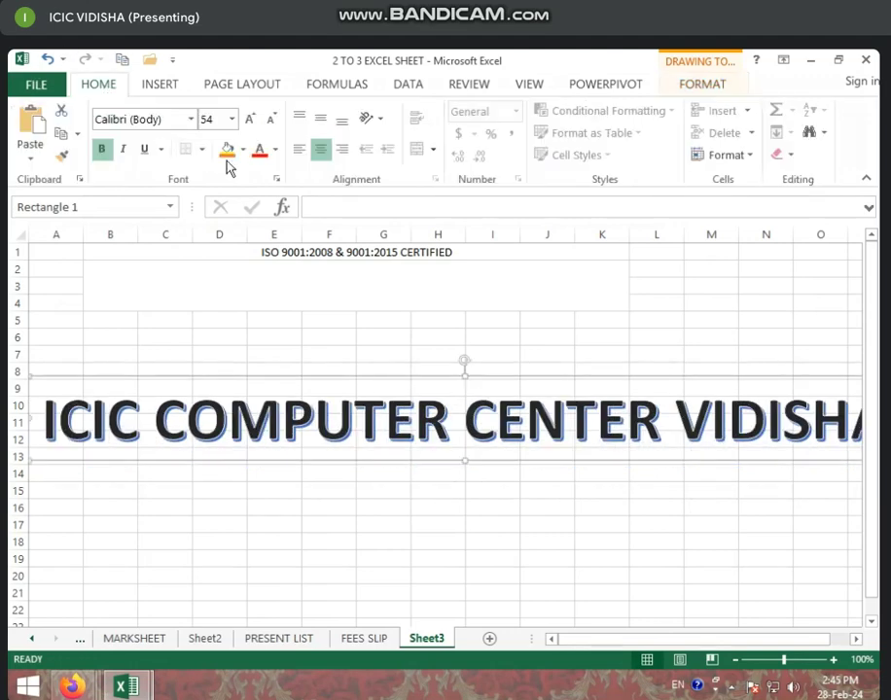
{"action": "left_click", "coordinate": [272, 123]}
{"action": "left_click", "coordinate": [272, 123]}
{"action": "left_click", "coordinate": [272, 124]}
{"action": "left_click", "coordinate": [273, 124]}
{"action": "left_click", "coordinate": [272, 124]}
{"action": "left_click", "coordinate": [272, 124]}
Move the WordArt title into rows 2–4 beneath the ISO line and deselect it
{"action": "left_click_drag", "start_coordinate": [340, 375], "coordinate": [215, 262]}
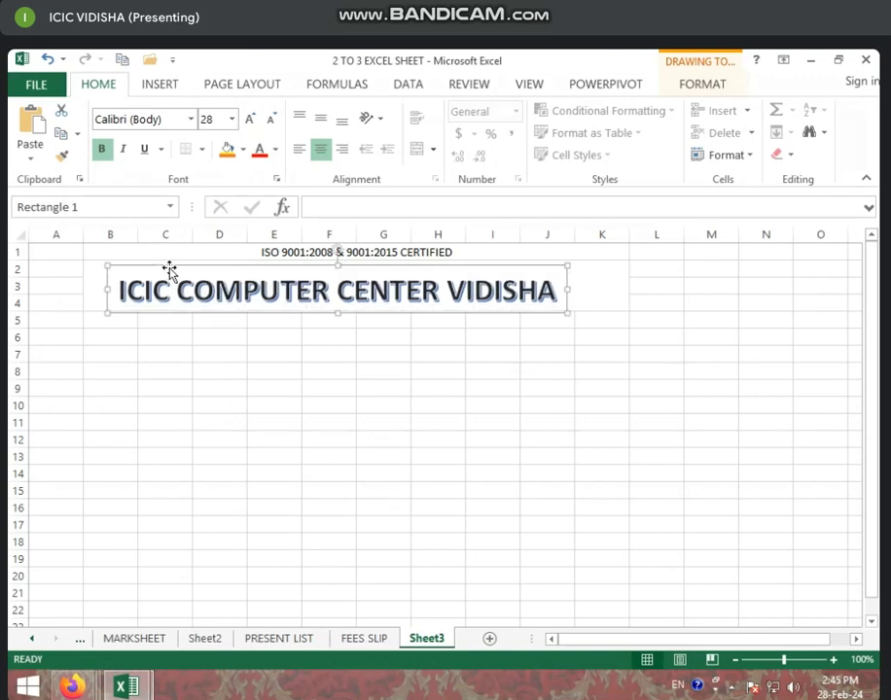
{"action": "left_click_drag", "start_coordinate": [276, 266], "coordinate": [274, 263]}
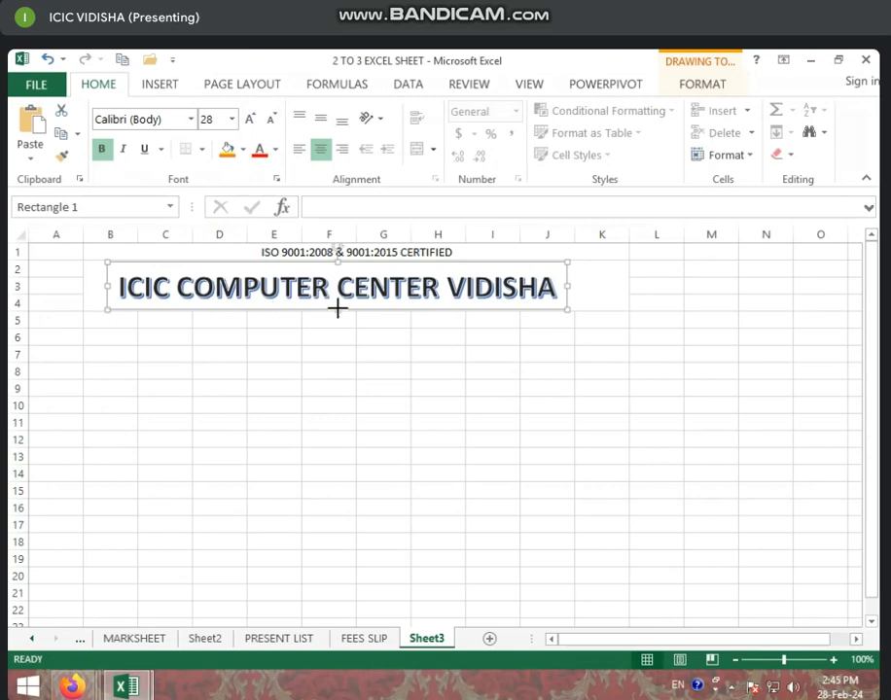
{"action": "left_click", "coordinate": [243, 372]}
{"action": "left_click", "coordinate": [97, 317]}
Merge B5:K5 and type 'COURSE NAME - DCA (HINDI) MCU'
{"action": "left_click_drag", "start_coordinate": [96, 318], "coordinate": [582, 318]}
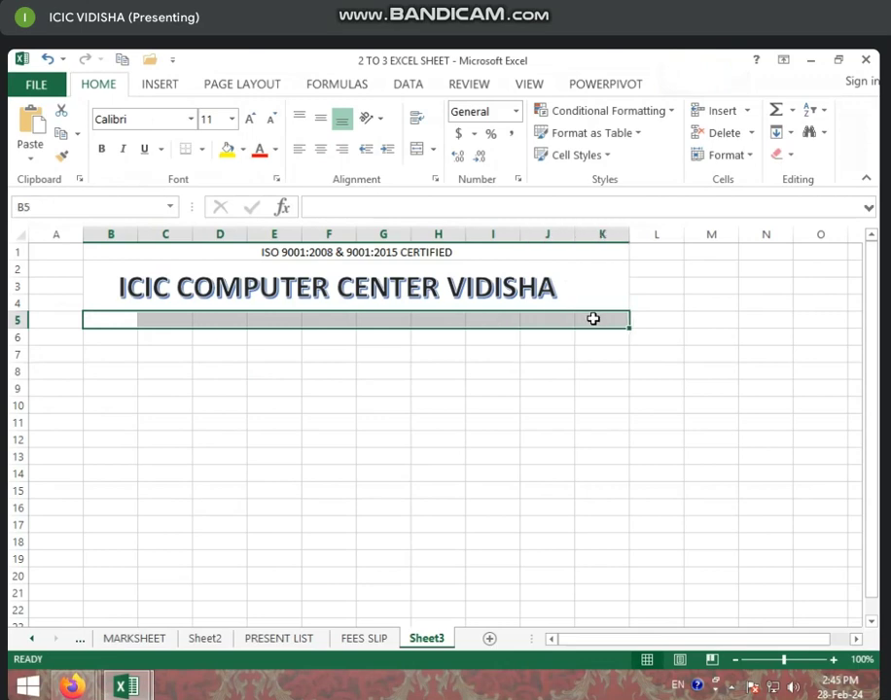
{"action": "left_click", "coordinate": [418, 150]}
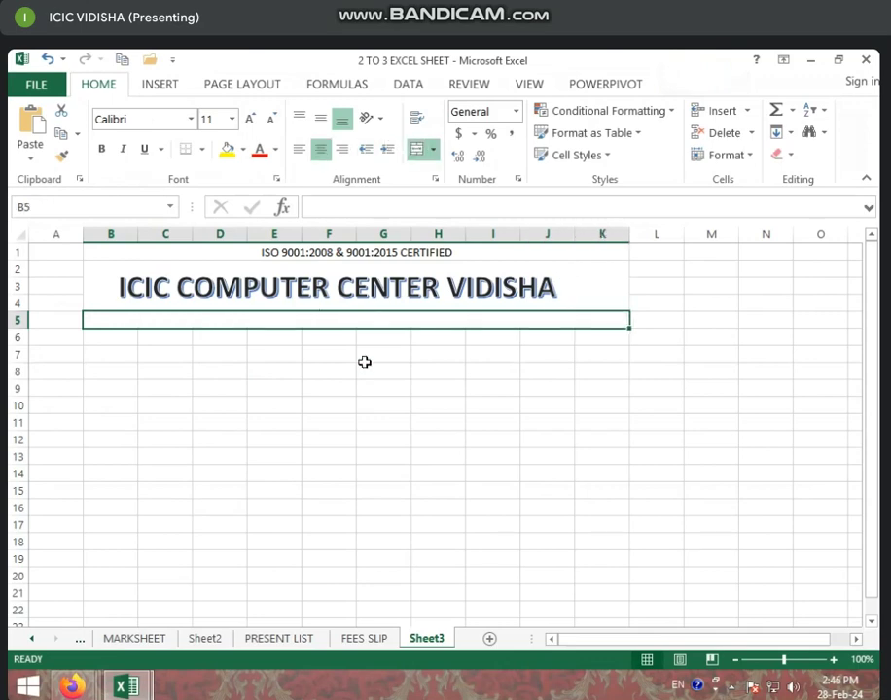
{"action": "type", "text": "CO"}
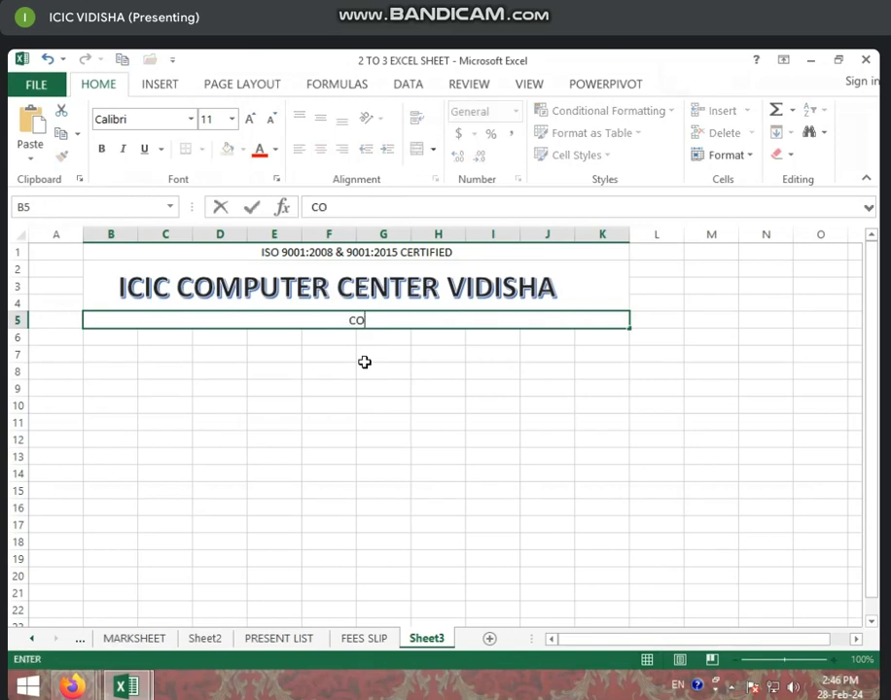
{"action": "type", "text": "URSE"}
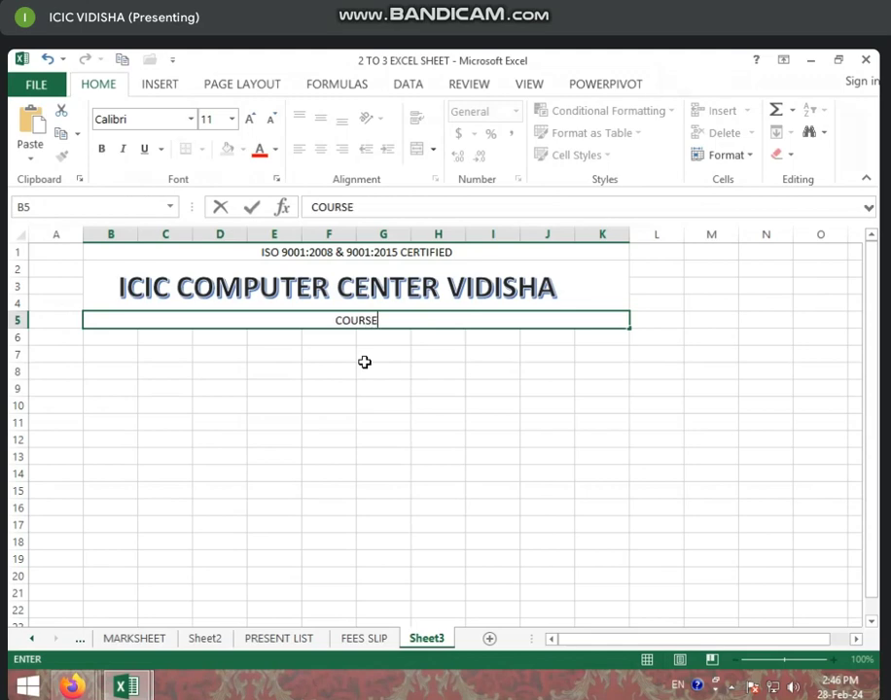
{"action": "type", "text": " NAME - DCA"}
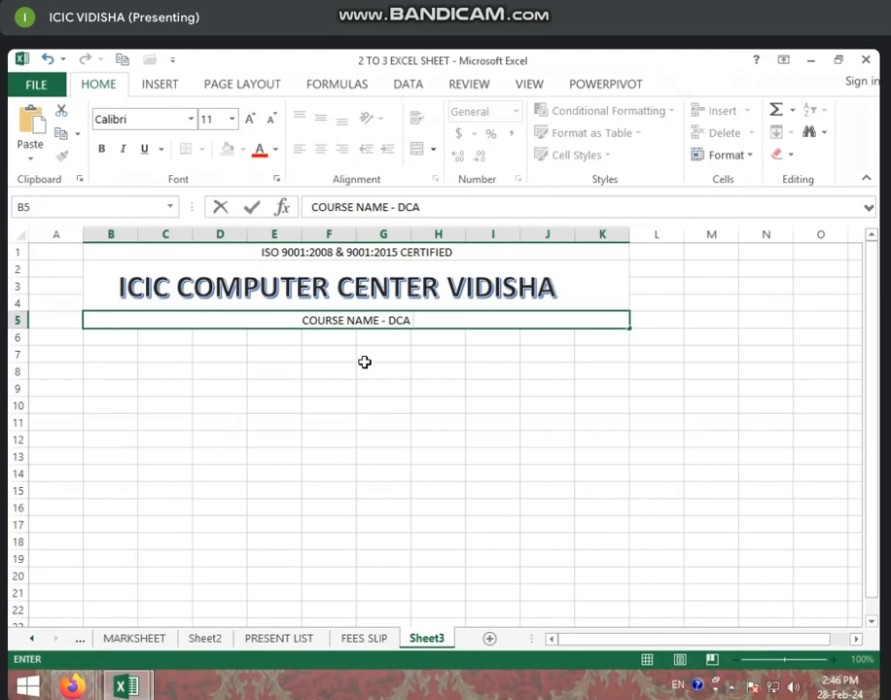
{"action": "type", "text": " (H"}
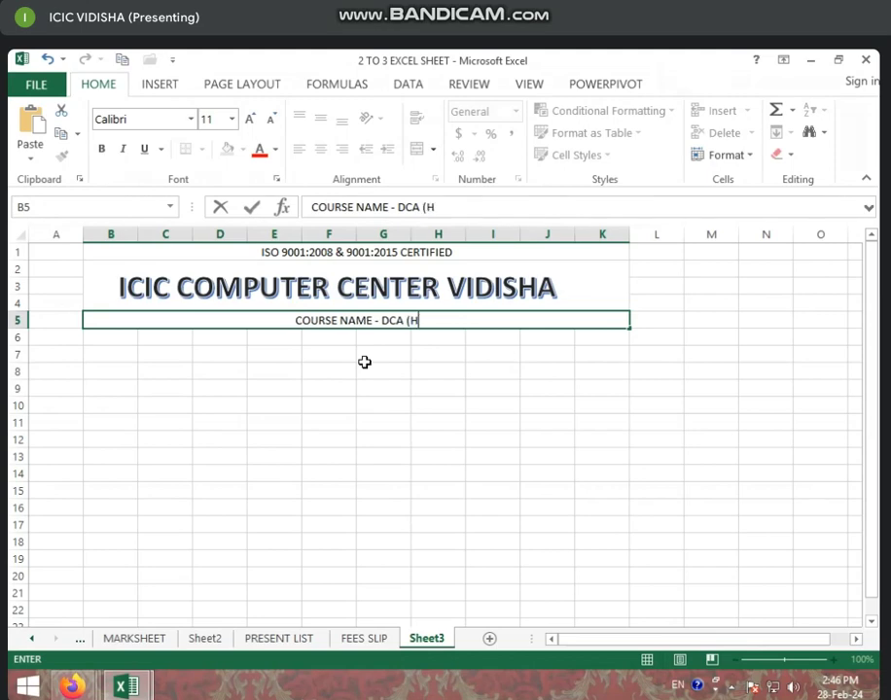
{"action": "type", "text": "INDI"}
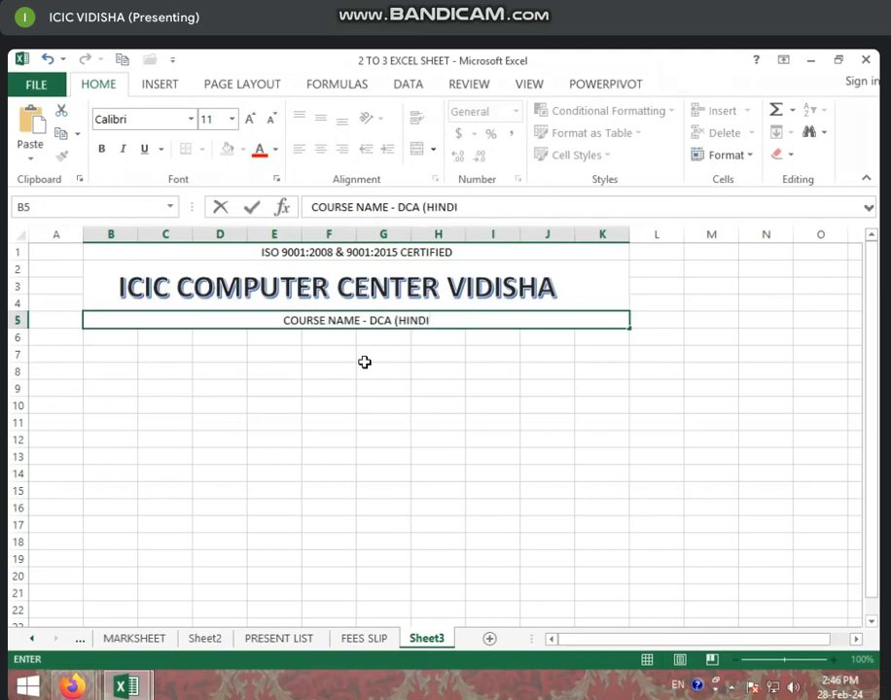
{"action": "type", "text": ")"}
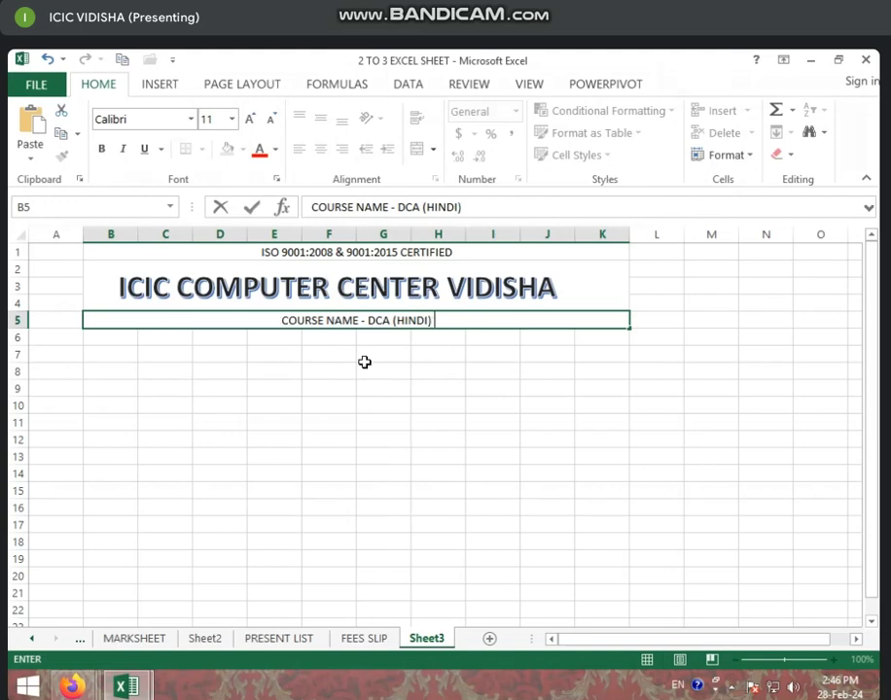
{"action": "type", "text": " MCU"}
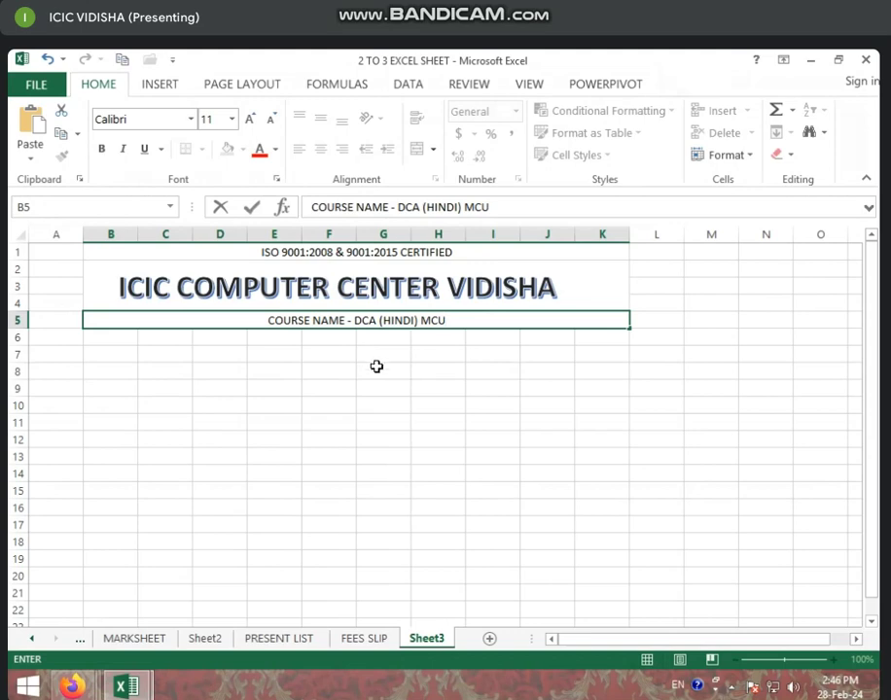
Commit the course name and merge B6:C9 into one block
{"action": "left_click", "coordinate": [274, 388]}
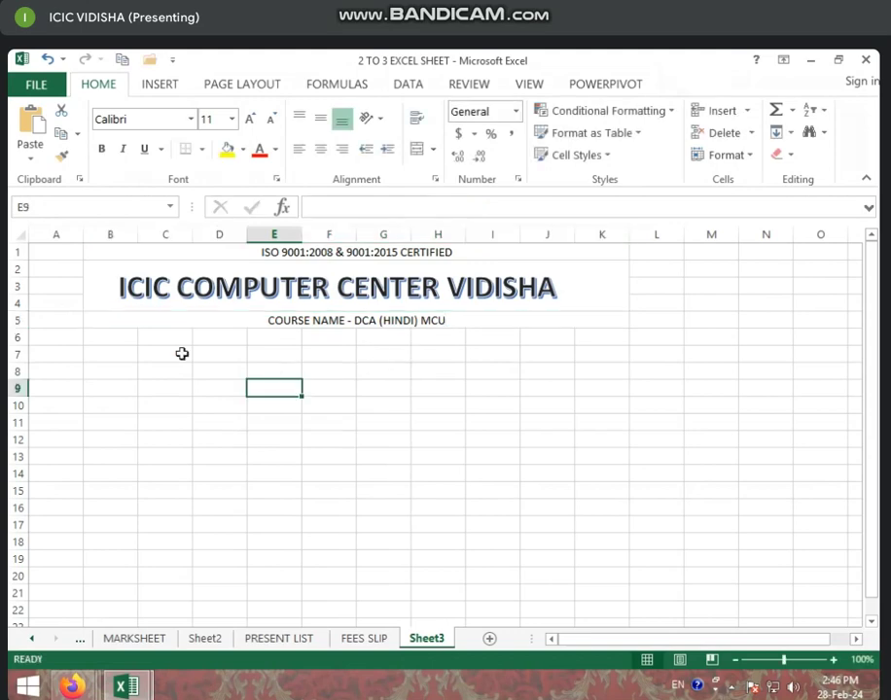
{"action": "left_click", "coordinate": [182, 354]}
{"action": "left_click_drag", "start_coordinate": [118, 334], "coordinate": [186, 390]}
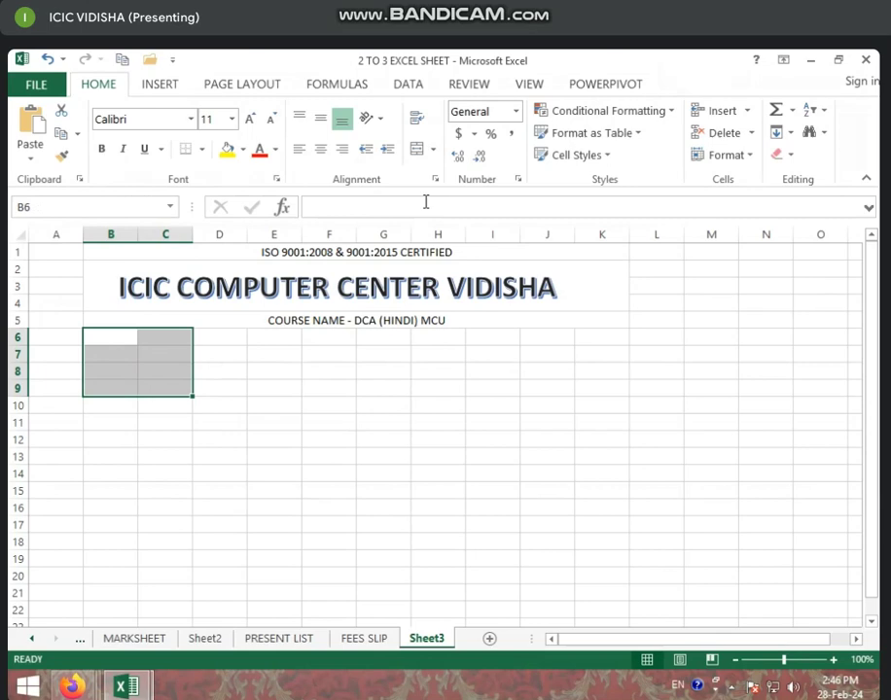
{"action": "left_click", "coordinate": [417, 149]}
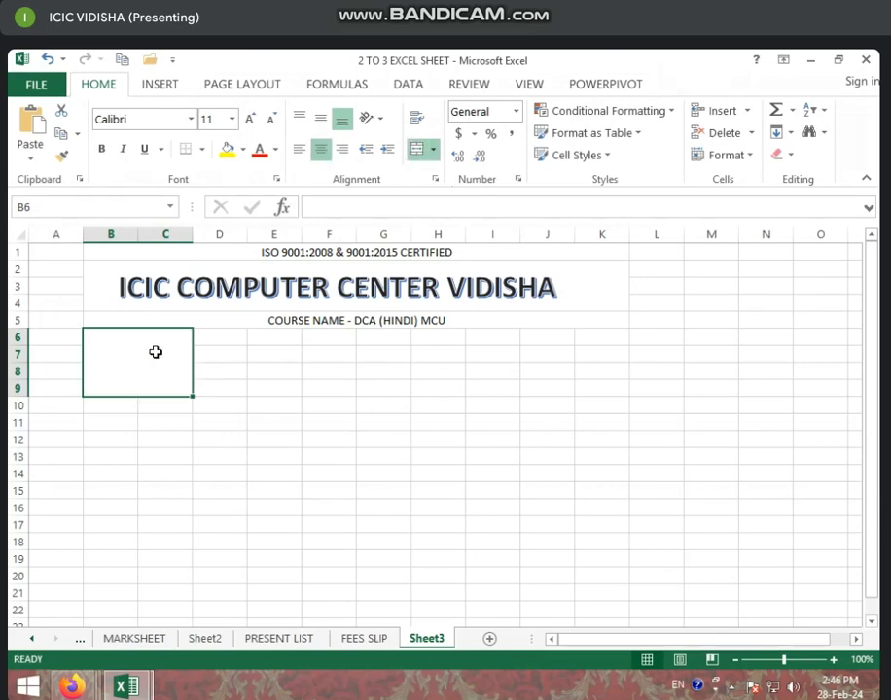
Merge J6:K9 into one block and select the form area B1:K26
{"action": "left_click", "coordinate": [623, 389]}
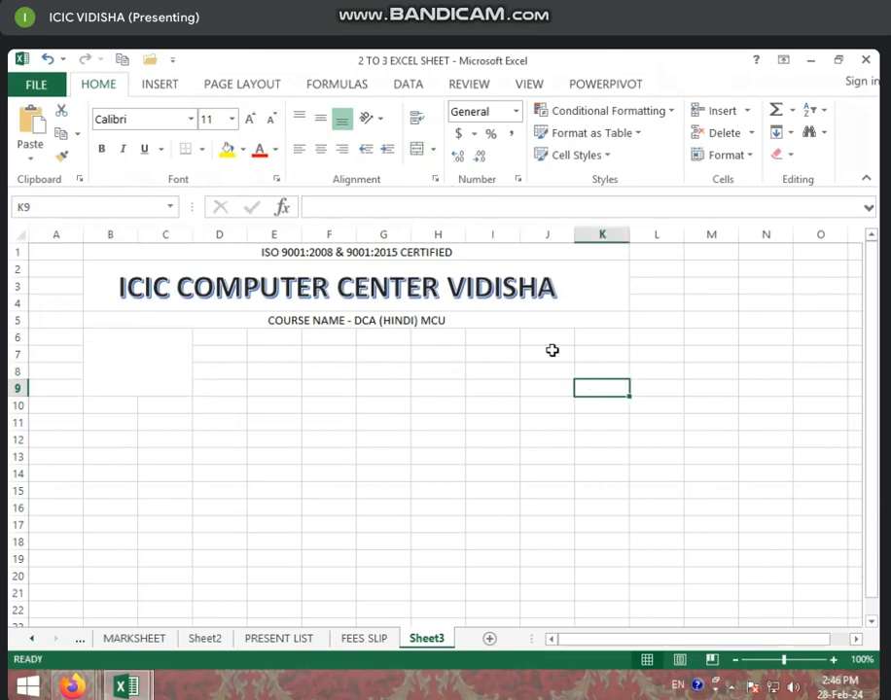
{"action": "left_click_drag", "start_coordinate": [546, 337], "coordinate": [614, 390]}
{"action": "left_click", "coordinate": [418, 150]}
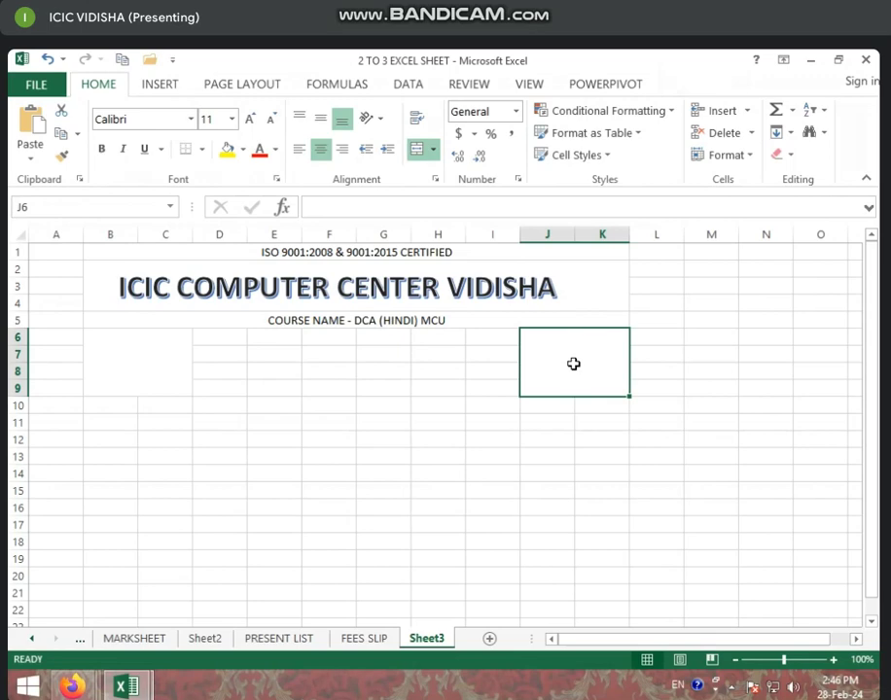
{"action": "left_click", "coordinate": [320, 441]}
{"action": "left_click", "coordinate": [122, 370]}
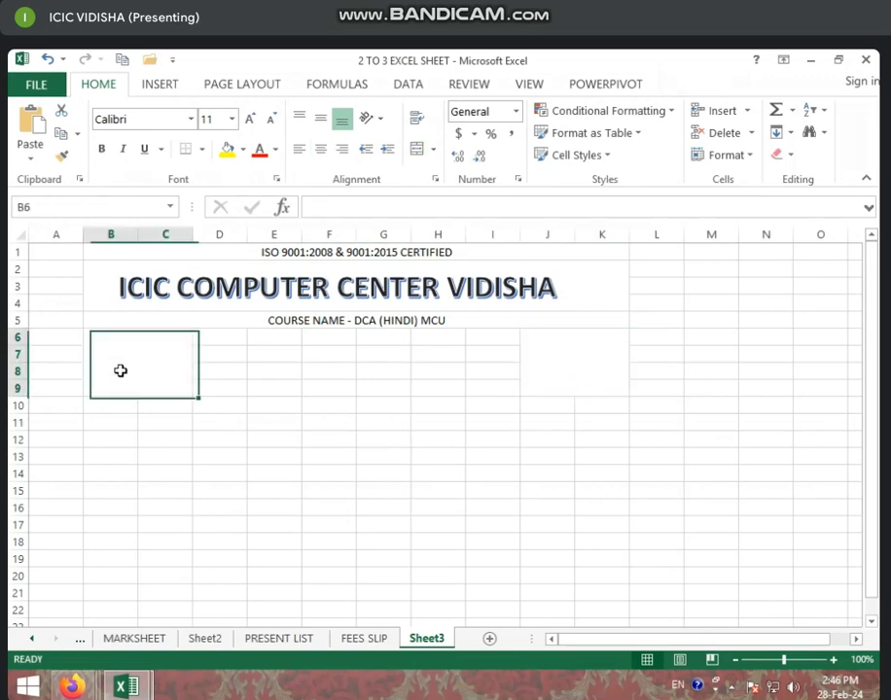
{"action": "left_click_drag", "start_coordinate": [120, 266], "coordinate": [156, 645]}
Apply All Borders to the form area B1:K26
{"action": "left_click", "coordinate": [202, 150]}
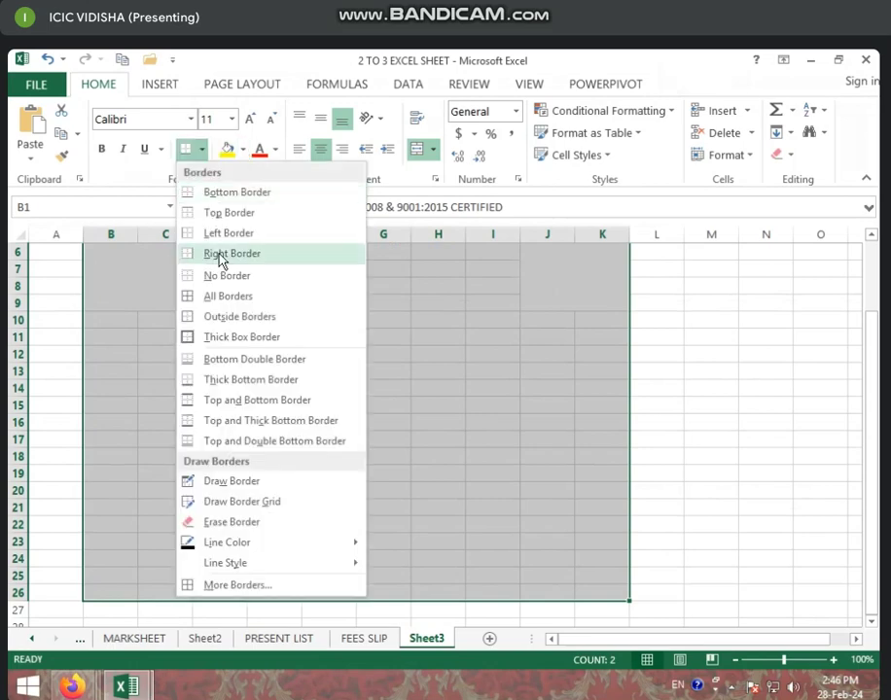
{"action": "left_click", "coordinate": [232, 296]}
{"action": "scroll", "coordinate": [280, 404], "scroll_direction": "up", "scroll_amount": 2}
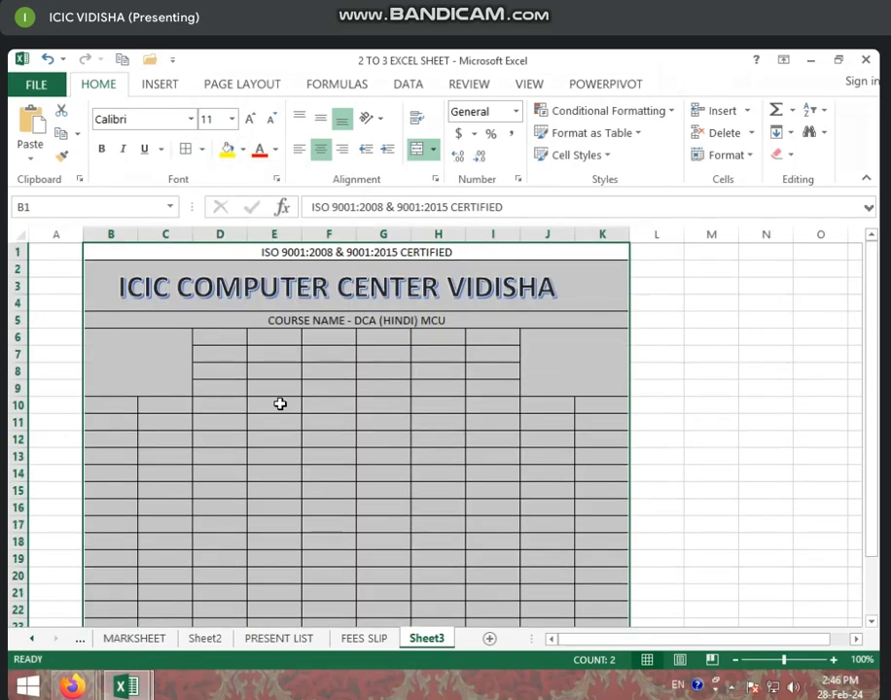
Check the merged blocks J6:K9 and B6:C9, then select D6:F6
{"action": "left_click", "coordinate": [547, 373]}
{"action": "left_click", "coordinate": [185, 389]}
{"action": "left_click", "coordinate": [554, 364]}
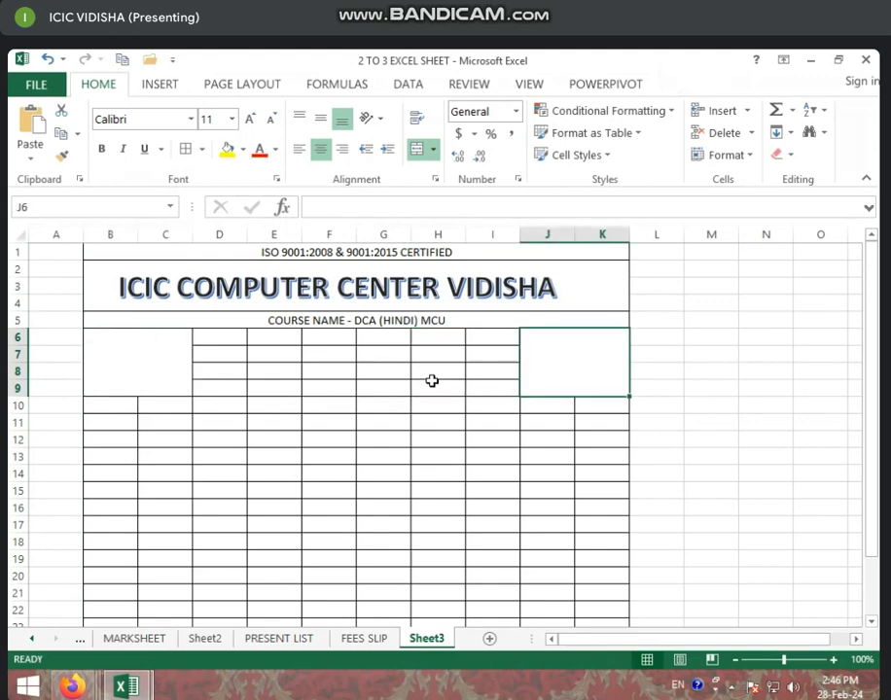
{"action": "left_click", "coordinate": [274, 360]}
{"action": "left_click_drag", "start_coordinate": [223, 340], "coordinate": [333, 341]}
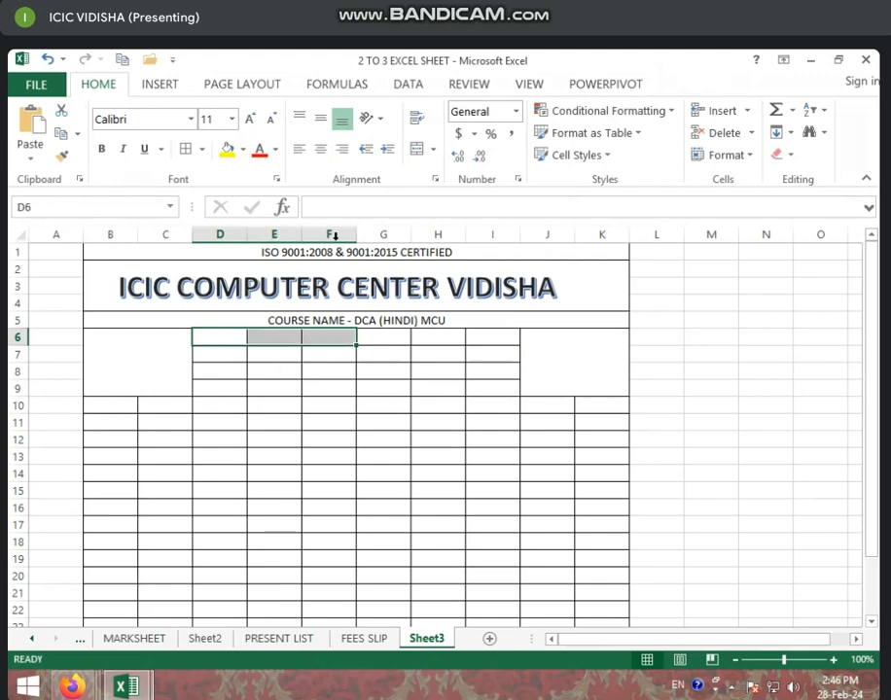
Merge D6:F6 and enter the label 'NAME -'
{"action": "left_click", "coordinate": [417, 149]}
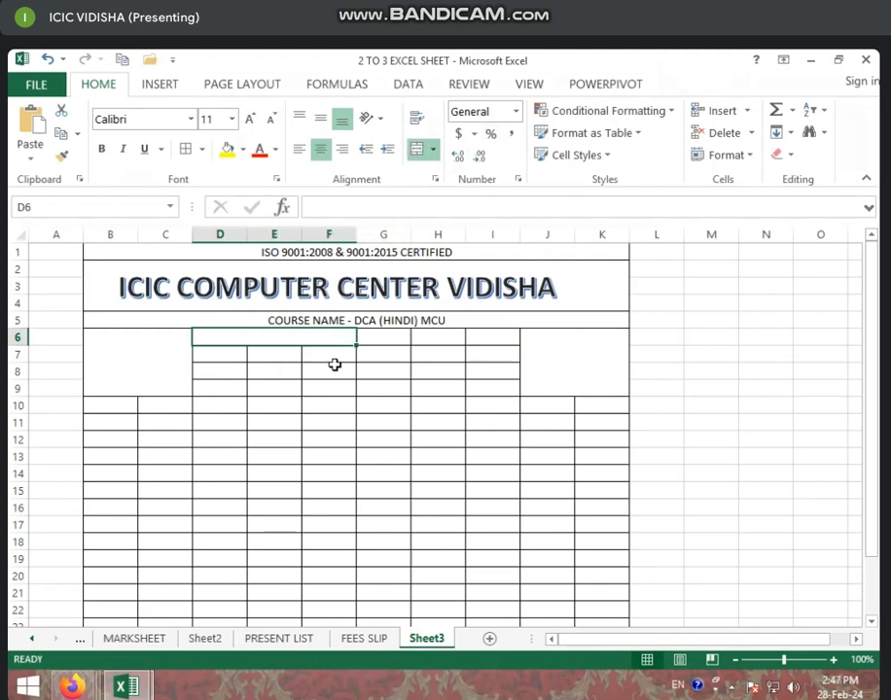
{"action": "type", "text": "NAM"}
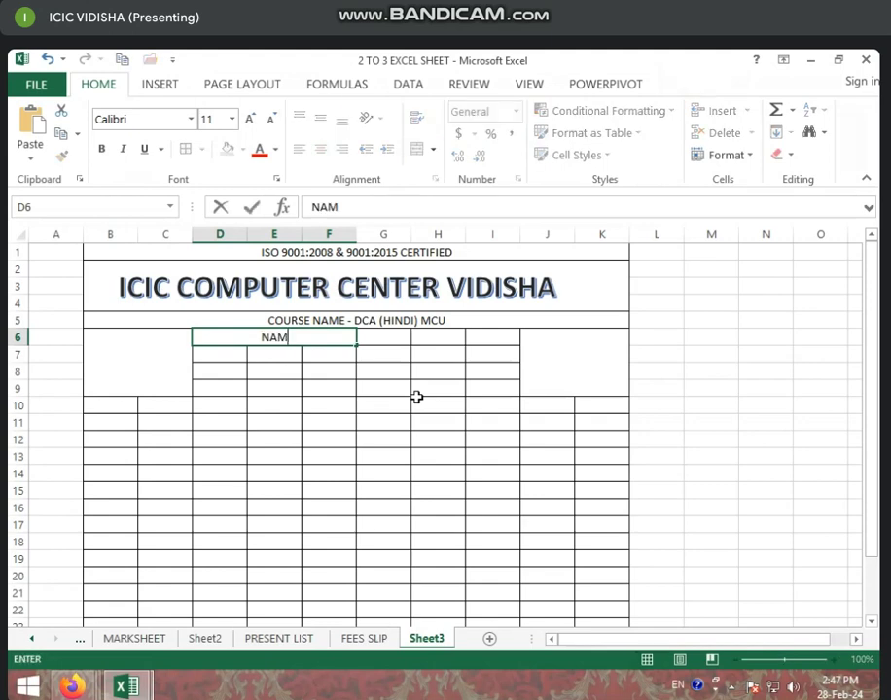
{"action": "type", "text": "E -"}
{"action": "left_click", "coordinate": [276, 421]}
Merge D7:F7, enter the student's full name, then select D8:G8
{"action": "left_click_drag", "start_coordinate": [238, 352], "coordinate": [327, 352]}
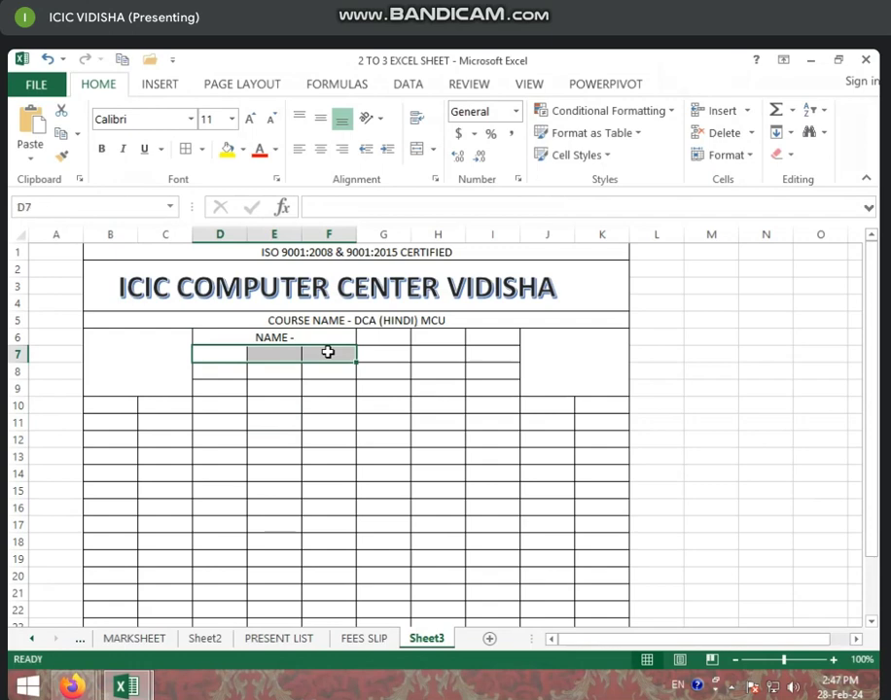
{"action": "left_click", "coordinate": [416, 149]}
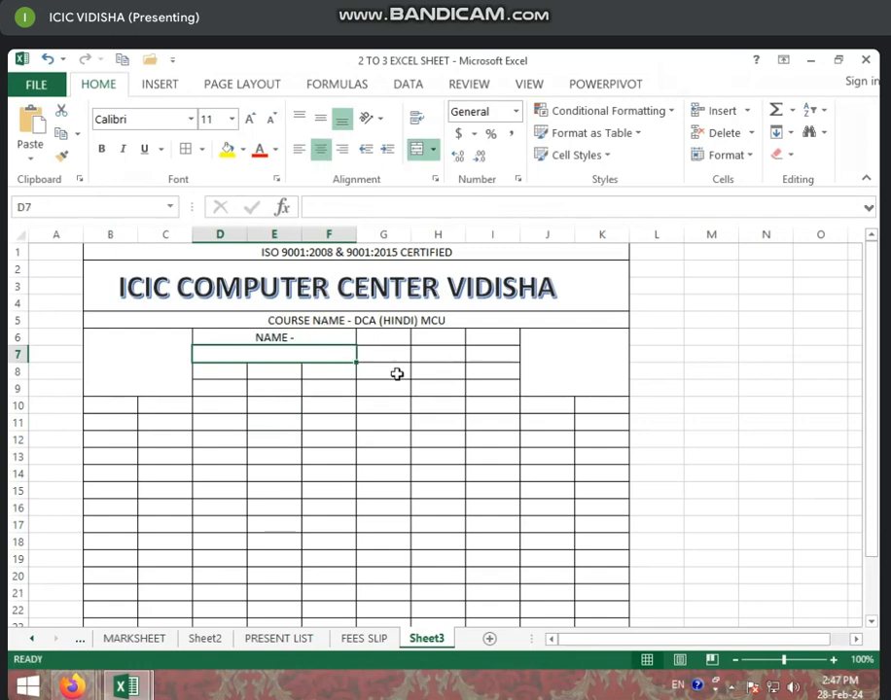
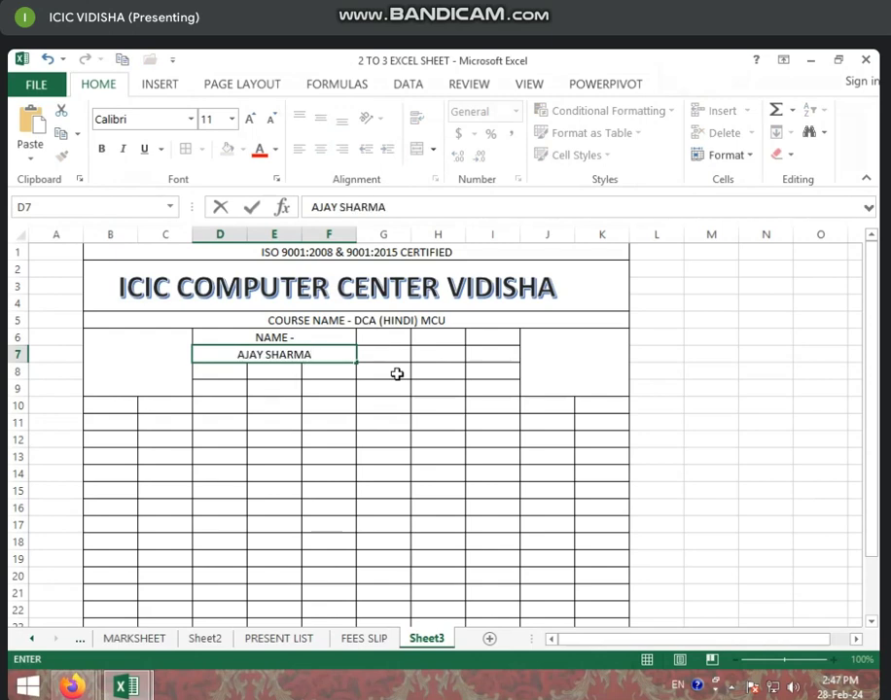
{"action": "left_click", "coordinate": [321, 402]}
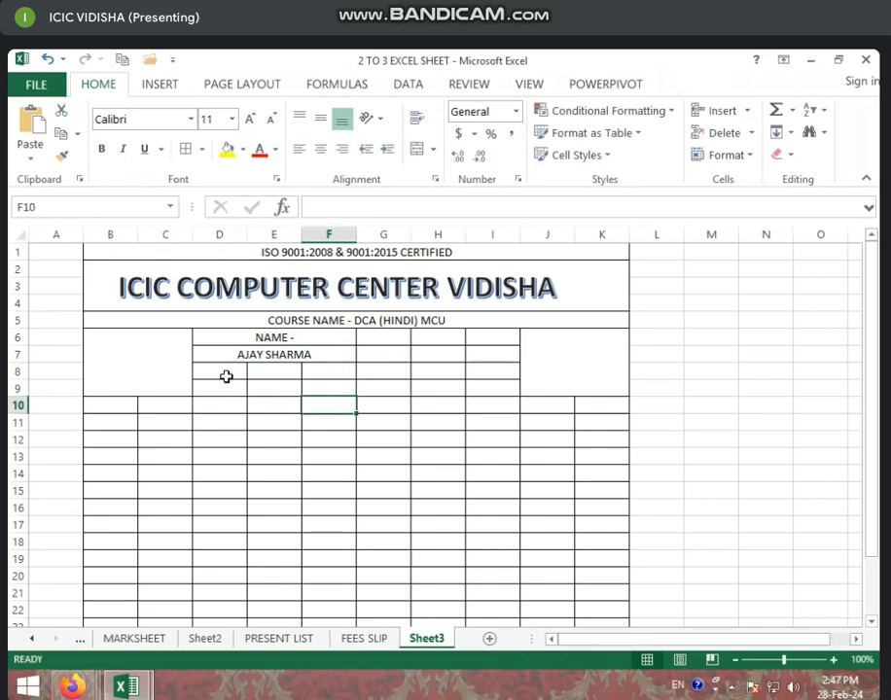
{"action": "left_click_drag", "start_coordinate": [218, 377], "coordinate": [395, 378]}
{"action": "left_click", "coordinate": [343, 401]}
Merge and centre D8:G8, then enter 'F.NAME -' followed by the father's name
{"action": "left_click_drag", "start_coordinate": [232, 376], "coordinate": [383, 374]}
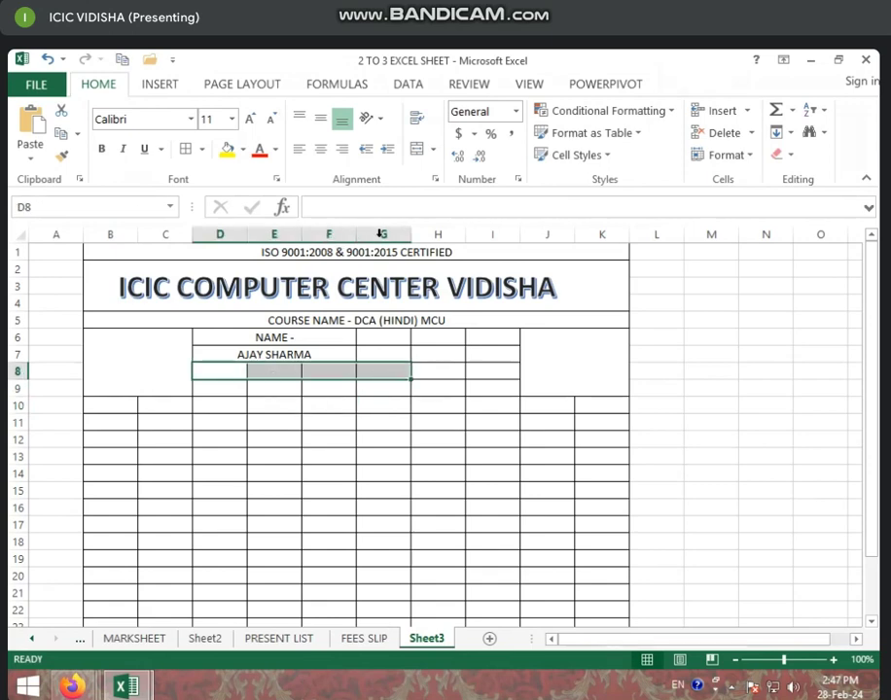
{"action": "left_click", "coordinate": [416, 151]}
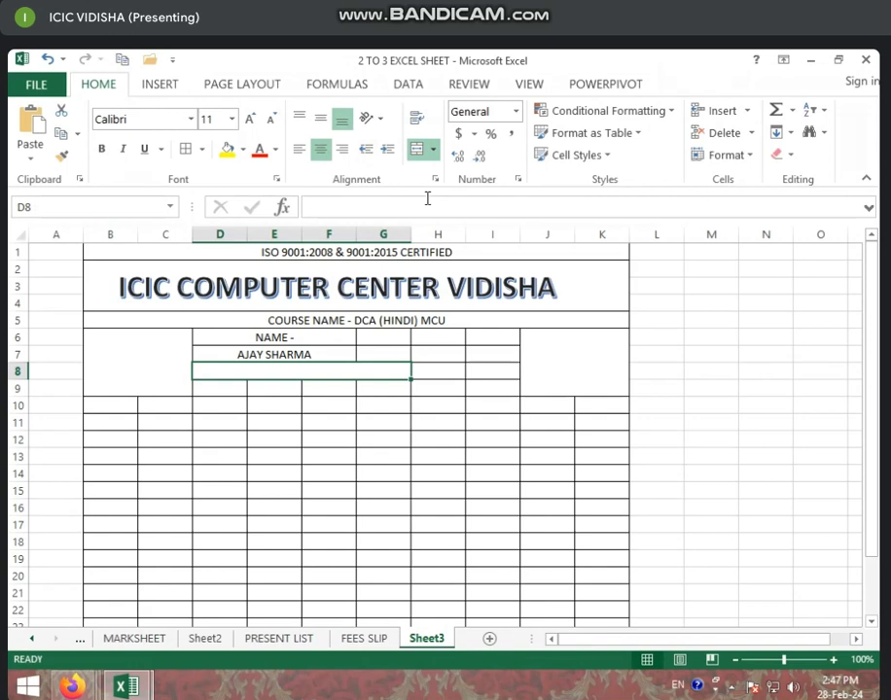
{"action": "type", "text": "F.NAME - "}
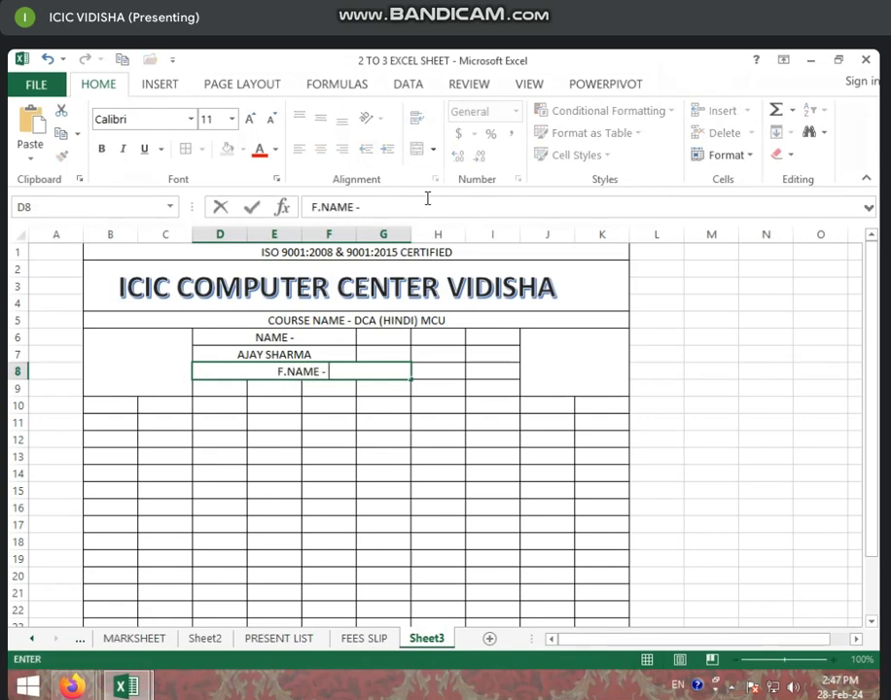
{"action": "type", "text": "MOHA"}
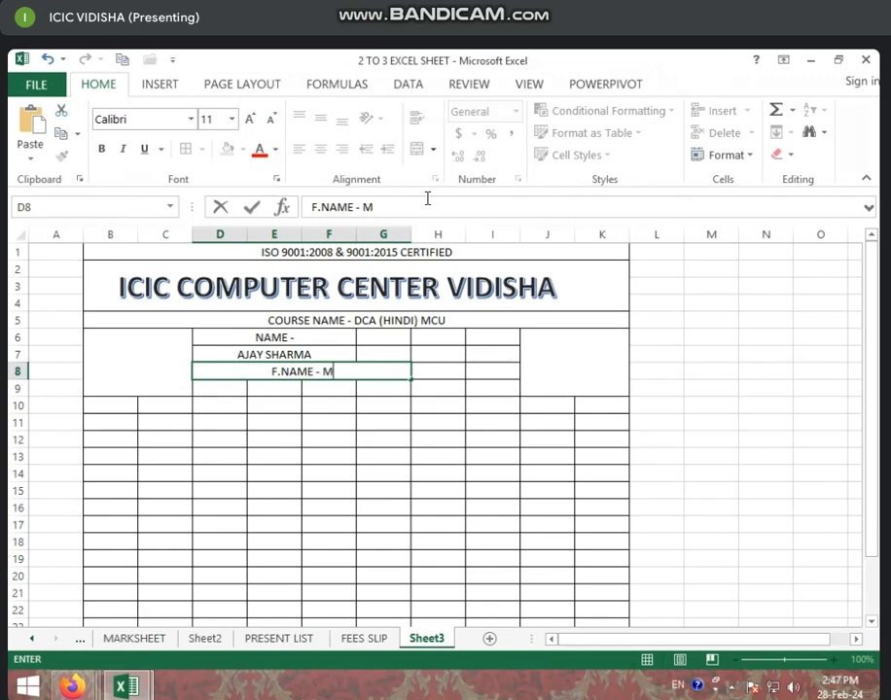
{"action": "key", "text": "BackSpace"}
{"action": "key", "text": "BackSpace"}
{"action": "key", "text": "BackSpace"}
{"action": "key", "text": "BackSpace"}
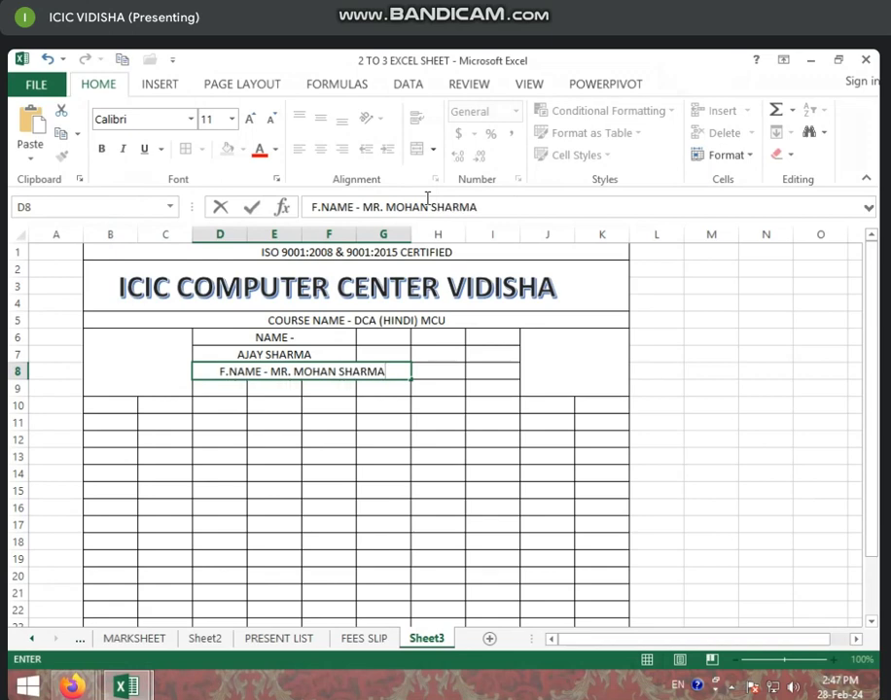
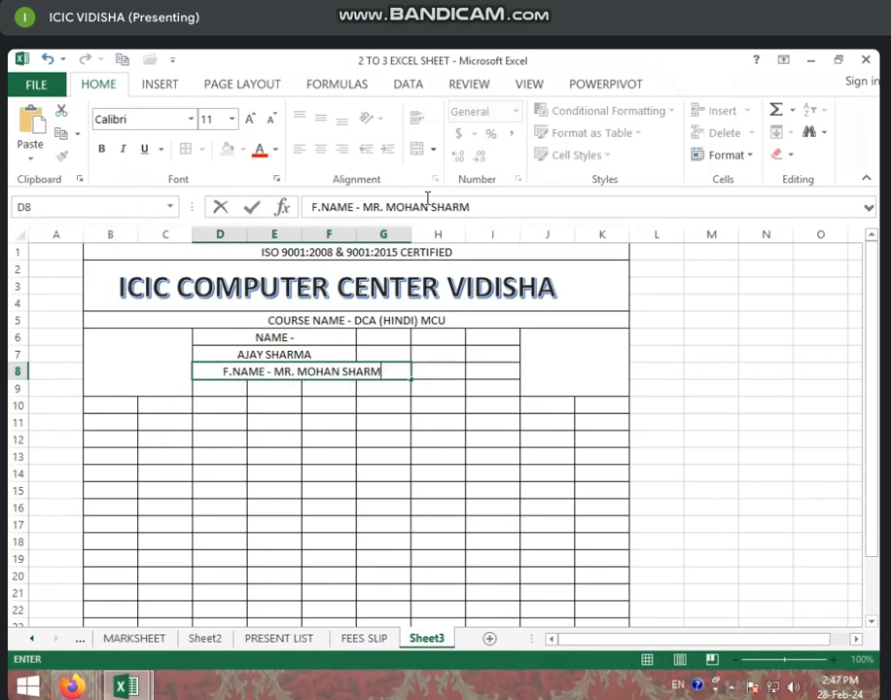
{"action": "type", "text": "A"}
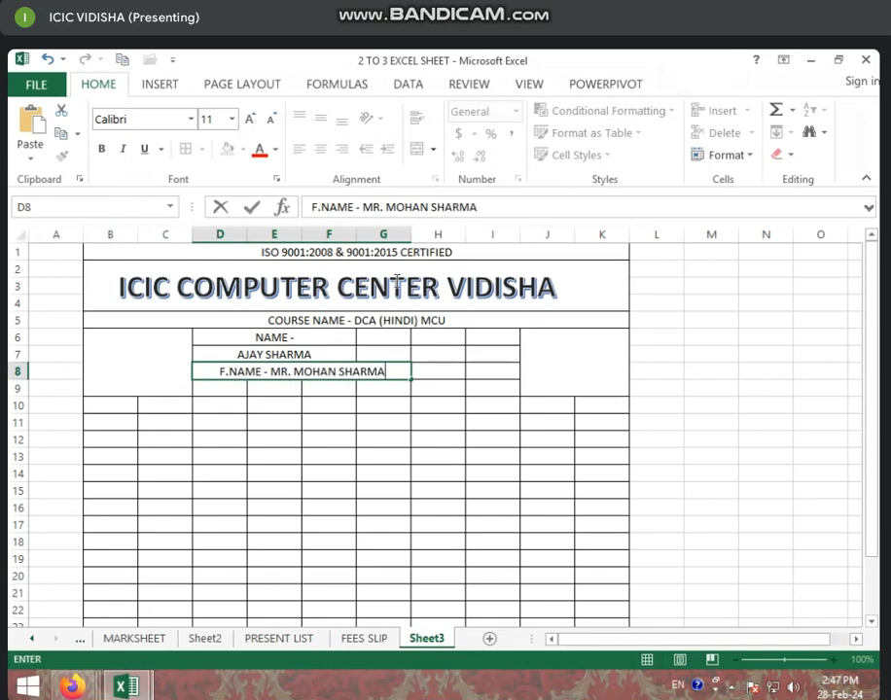
{"action": "left_click", "coordinate": [350, 453]}
{"action": "left_click", "coordinate": [234, 390]}
{"action": "left_click_drag", "start_coordinate": [260, 389], "coordinate": [385, 390]}
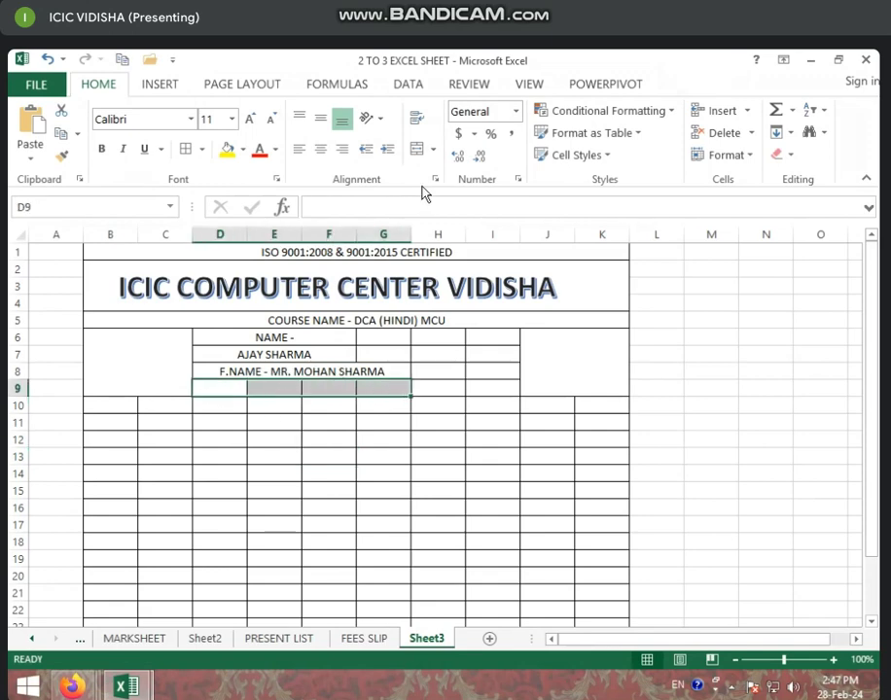
Merge and centre D9:G9, then enter 'MOB.' followed by two mobile numbers
{"action": "left_click", "coordinate": [417, 149]}
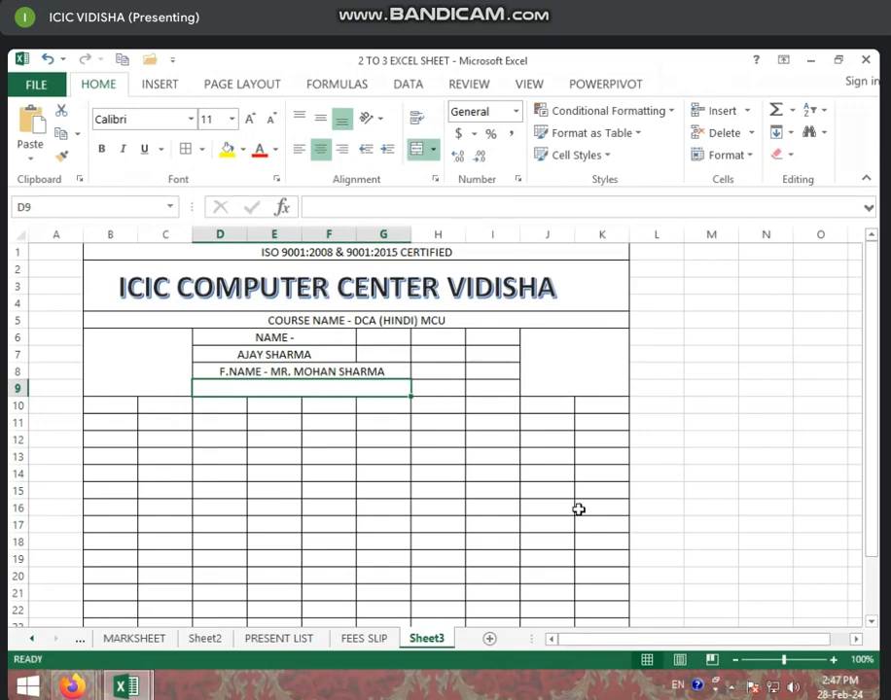
{"action": "type", "text": "M"}
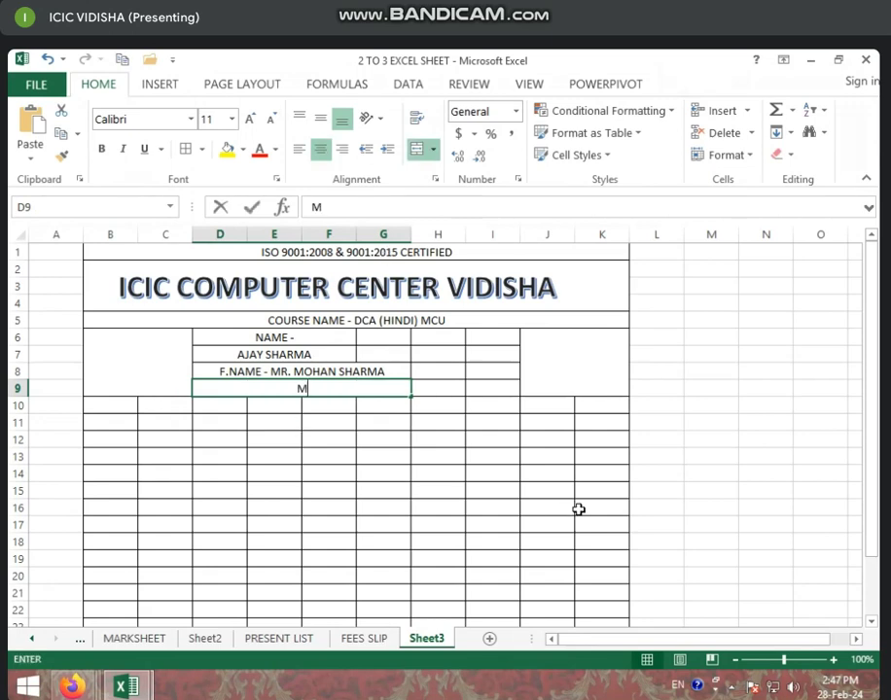
{"action": "type", "text": "OB. 4"}
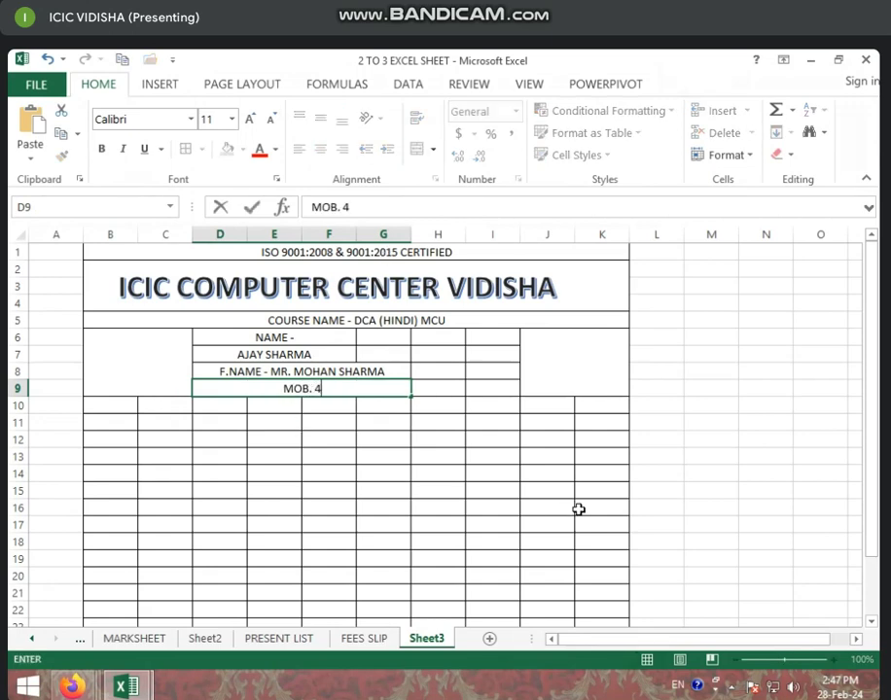
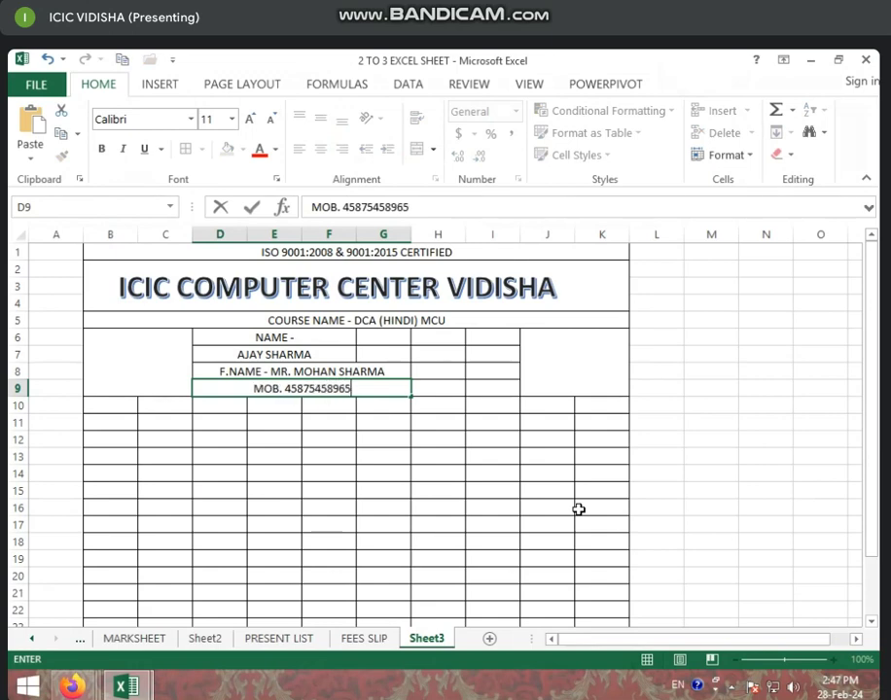
{"action": "type", "text": ",65465464654654"}
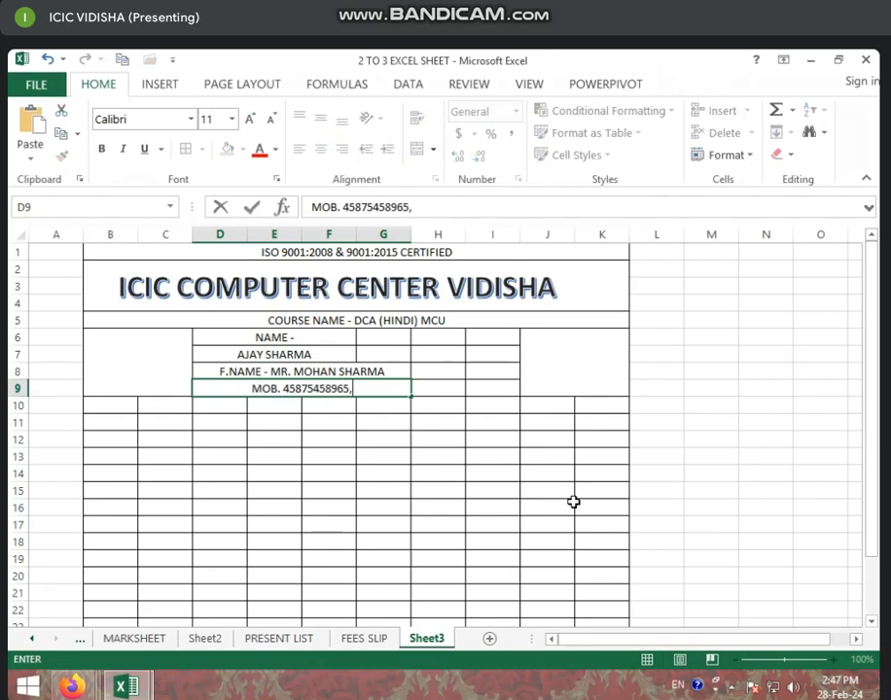
{"action": "key", "text": "BackSpace"}
{"action": "key", "text": "BackSpace"}
{"action": "key", "text": "BackSpace"}
{"action": "key", "text": "BackSpace"}
{"action": "key", "text": "BackSpace"}
{"action": "key", "text": "BackSpace"}
{"action": "key", "text": "BackSpace"}
{"action": "key", "text": "BackSpace"}
{"action": "key", "text": "BackSpace"}
{"action": "key", "text": "BackSpace"}
{"action": "key", "text": "BackSpace"}
{"action": "key", "text": "BackSpace"}
{"action": "key", "text": "BackSpace"}
{"action": "key", "text": "BackSpace"}
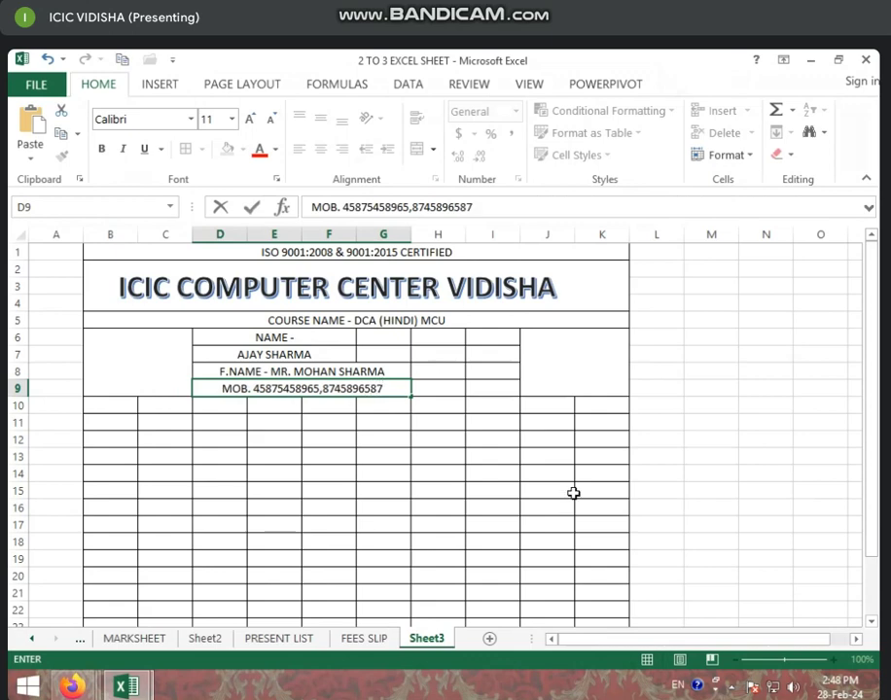
{"action": "left_click", "coordinate": [452, 489]}
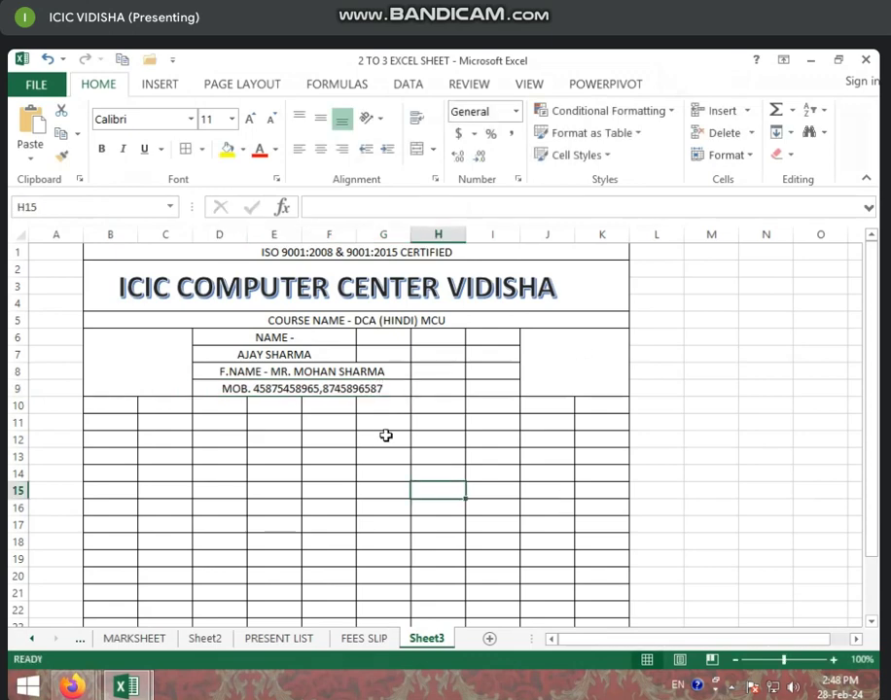
Make the COURSE NAME text in B5 bold, red and size 12
{"action": "left_click", "coordinate": [377, 340]}
{"action": "left_click", "coordinate": [380, 354]}
{"action": "left_click", "coordinate": [380, 342]}
{"action": "left_click", "coordinate": [382, 353]}
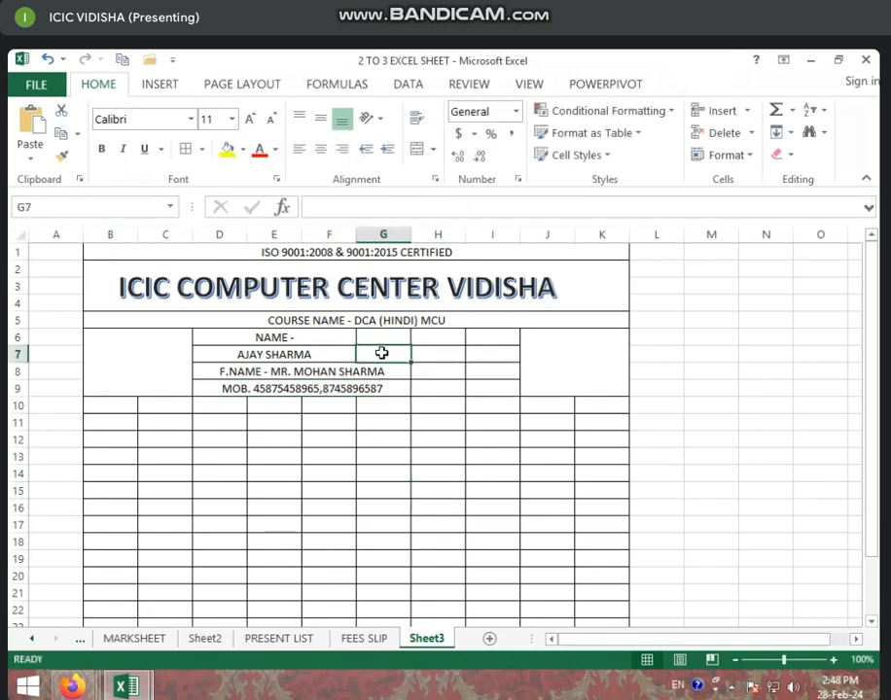
{"action": "left_click", "coordinate": [382, 340]}
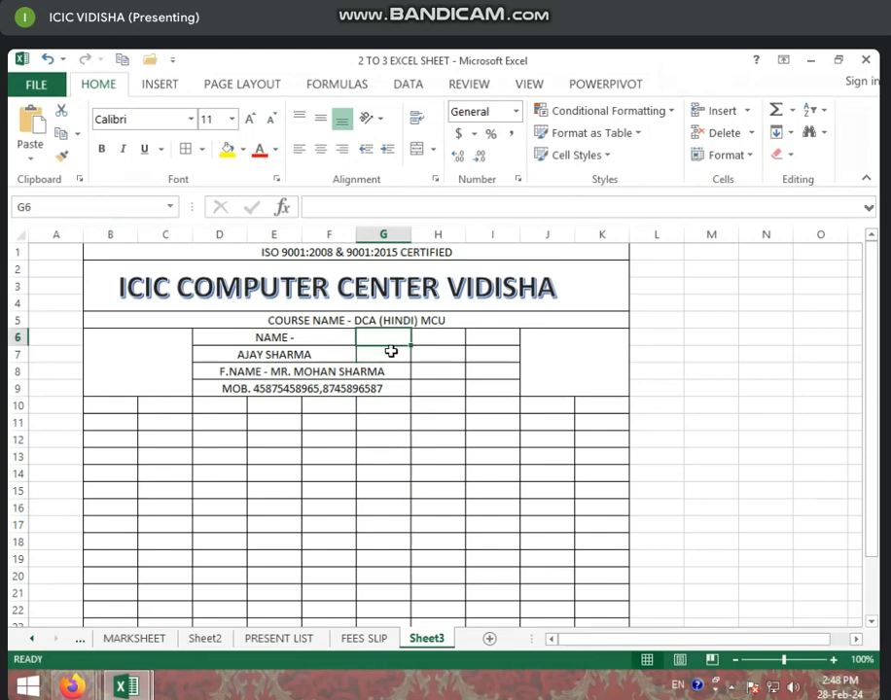
{"action": "left_click", "coordinate": [347, 320]}
{"action": "left_click", "coordinate": [101, 149]}
{"action": "left_click", "coordinate": [258, 149]}
{"action": "left_click", "coordinate": [251, 119]}
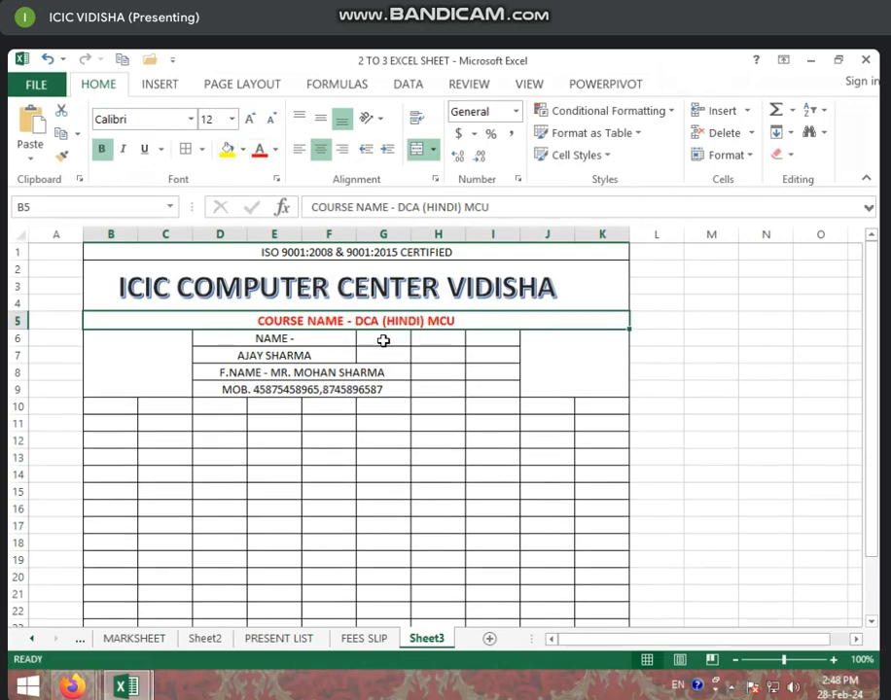
Enter the CLASS heading in G6 and 12TH BIO beneath it in G7
{"action": "left_click", "coordinate": [383, 341]}
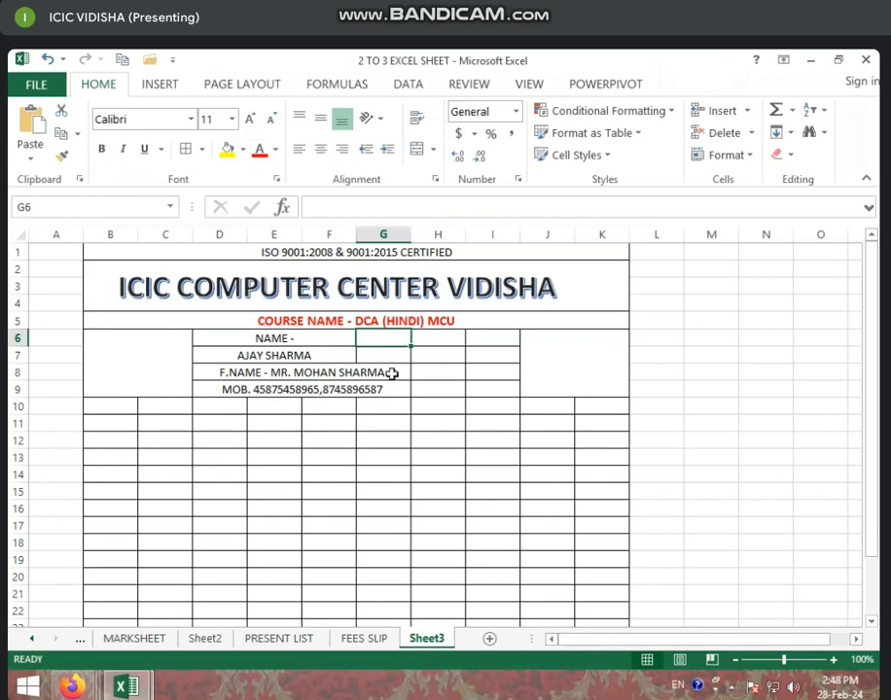
{"action": "type", "text": "CLASS"}
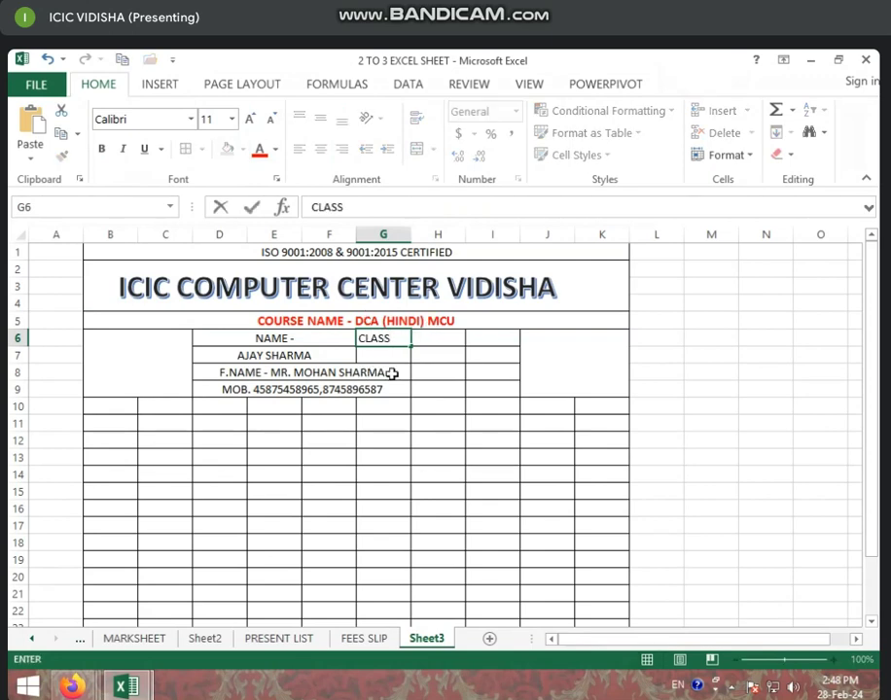
{"action": "key", "text": "Return"}
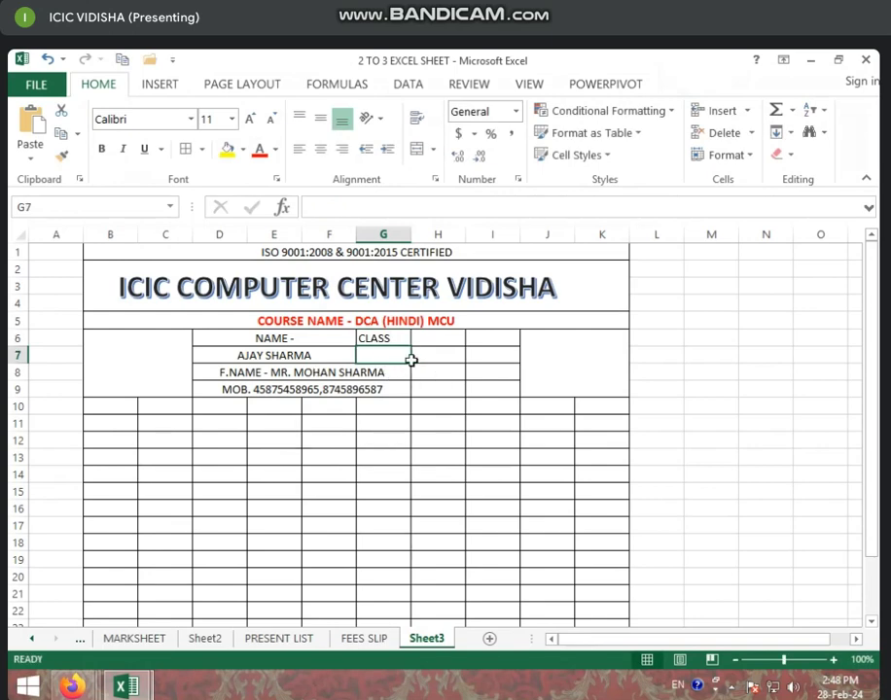
{"action": "type", "text": "12TH BIO"}
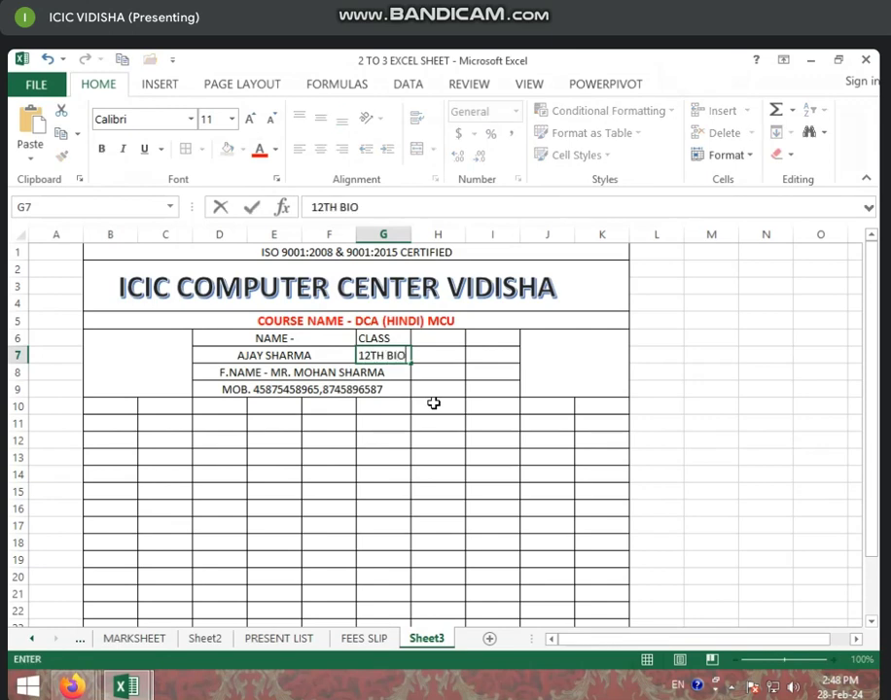
{"action": "left_click", "coordinate": [432, 440]}
{"action": "left_click", "coordinate": [422, 374]}
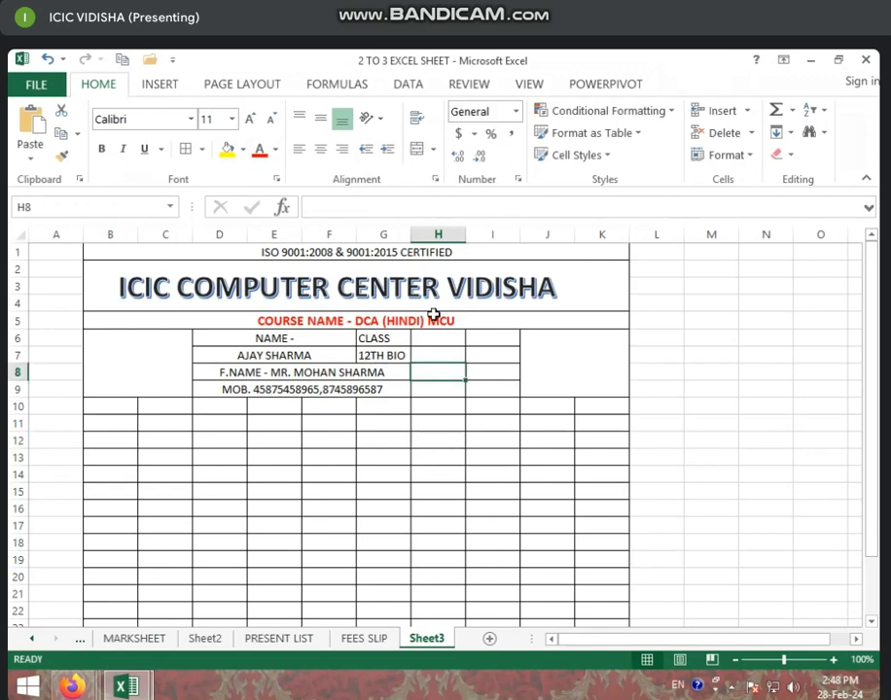
{"action": "left_click", "coordinate": [379, 356]}
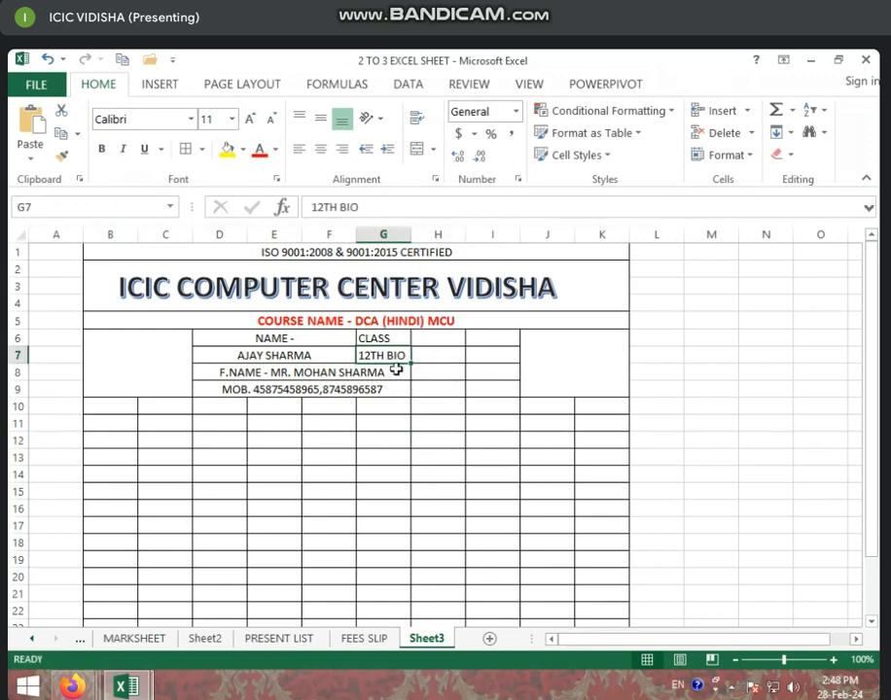
{"action": "left_click", "coordinate": [268, 490]}
Merge D10:G15 into a note box with 'NOTE -' aligned to its top
{"action": "left_click_drag", "start_coordinate": [215, 402], "coordinate": [394, 497]}
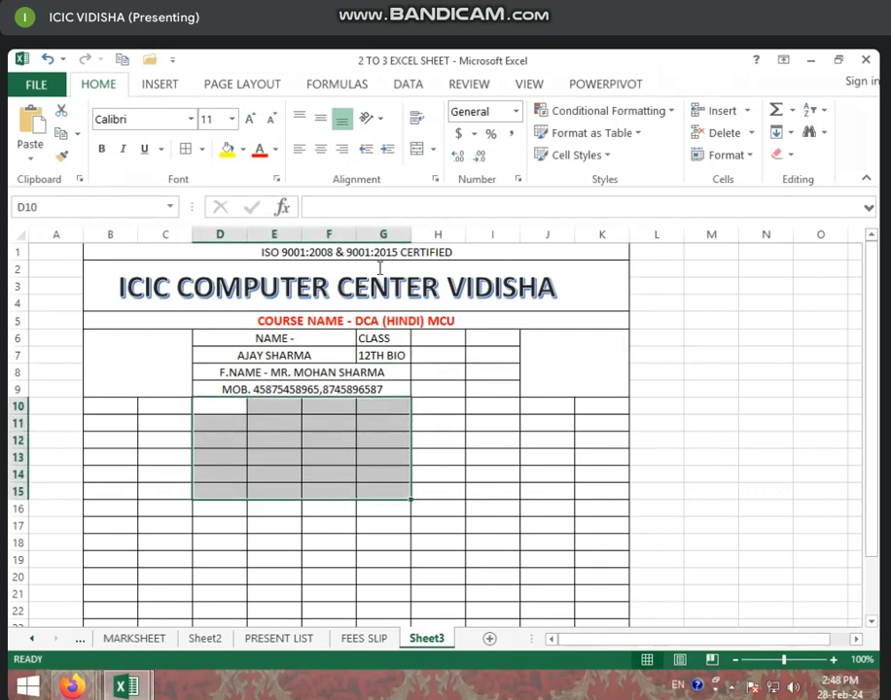
{"action": "left_click", "coordinate": [419, 151]}
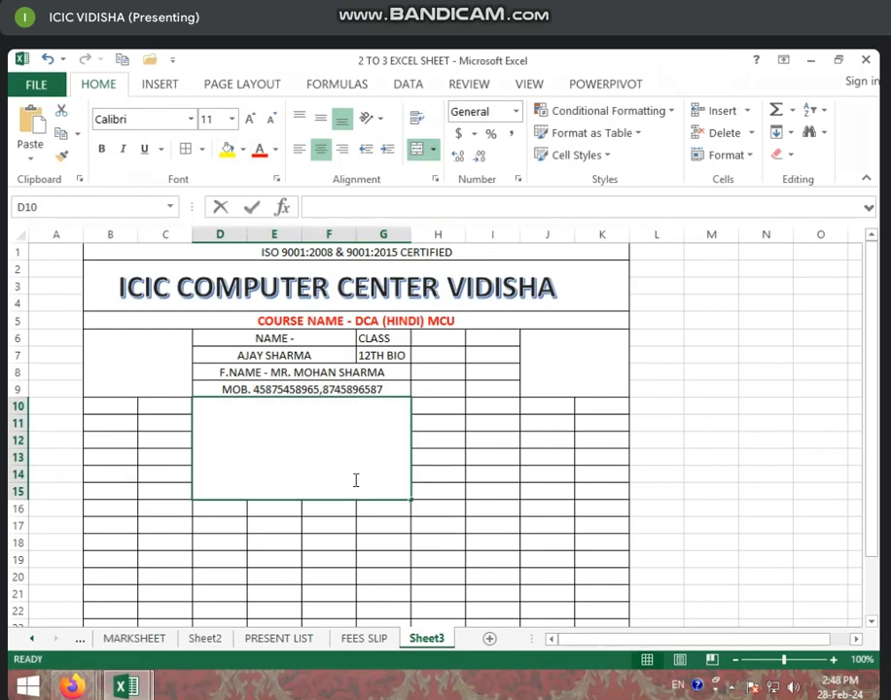
{"action": "type", "text": "NOTE -"}
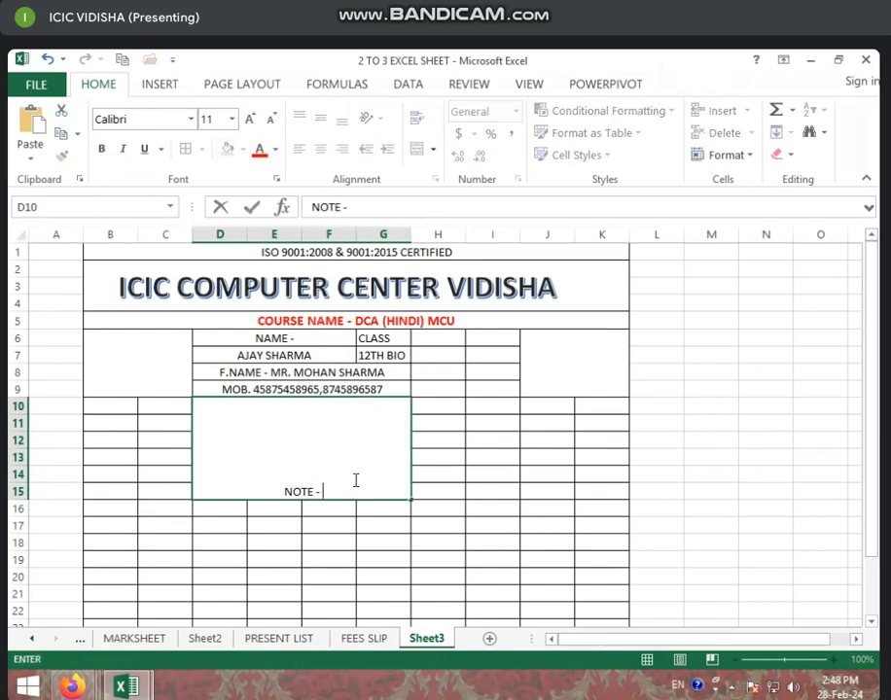
{"action": "key", "text": "Return"}
{"action": "left_click", "coordinate": [354, 480]}
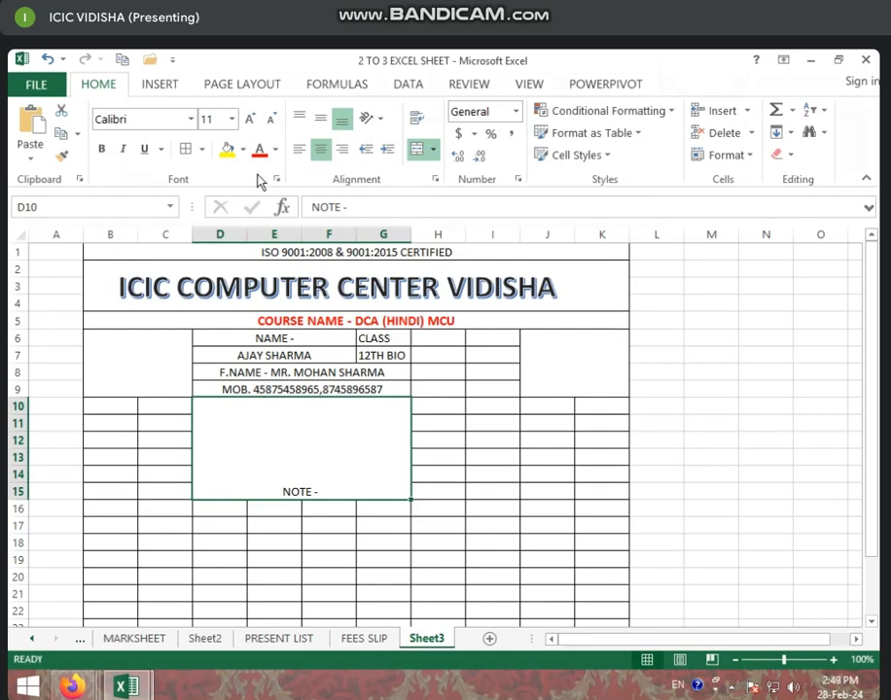
{"action": "left_click", "coordinate": [298, 120]}
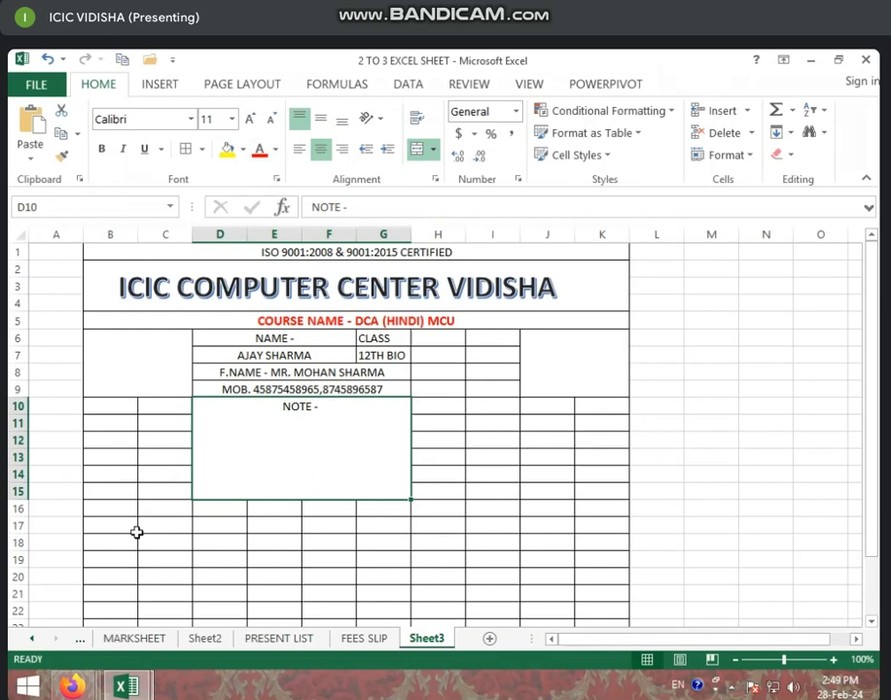
{"action": "left_click", "coordinate": [128, 525]}
Enlarge the merged note box to cover D10:G17
{"action": "left_click_drag", "start_coordinate": [107, 407], "coordinate": [178, 421]}
{"action": "left_click_drag", "start_coordinate": [107, 425], "coordinate": [168, 442]}
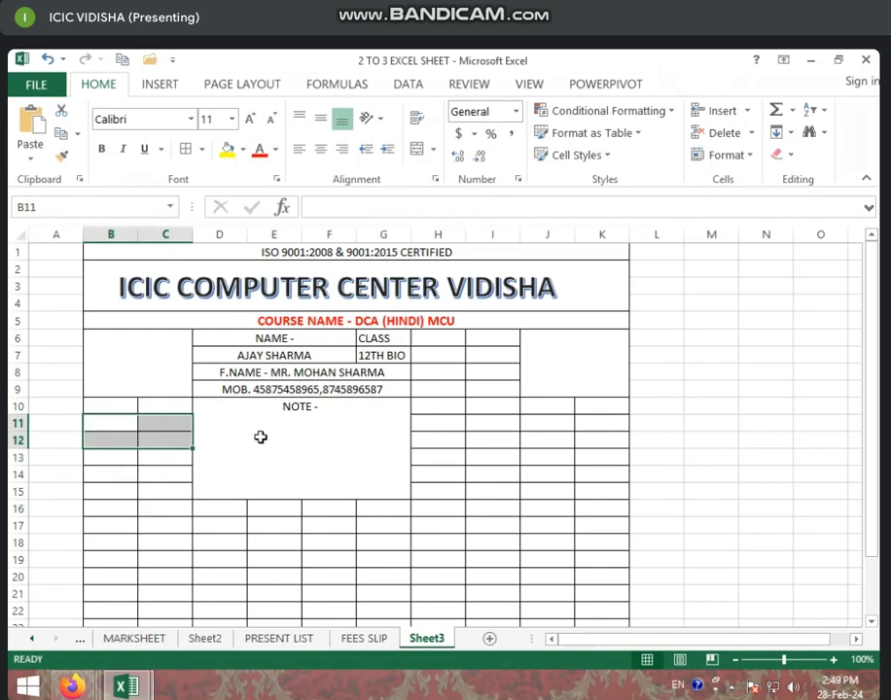
{"action": "left_click_drag", "start_coordinate": [211, 413], "coordinate": [239, 526]}
{"action": "left_click", "coordinate": [416, 150]}
{"action": "left_click", "coordinate": [144, 440]}
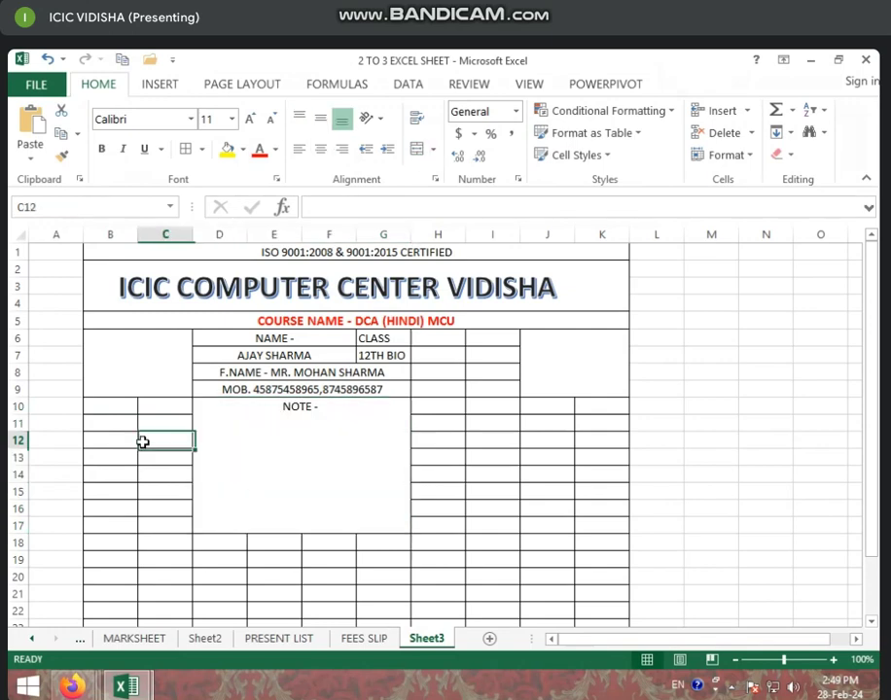
Merge B11:C12 and enter the SBI account-number entry, wrapped onto two lines
{"action": "left_click_drag", "start_coordinate": [101, 426], "coordinate": [171, 437]}
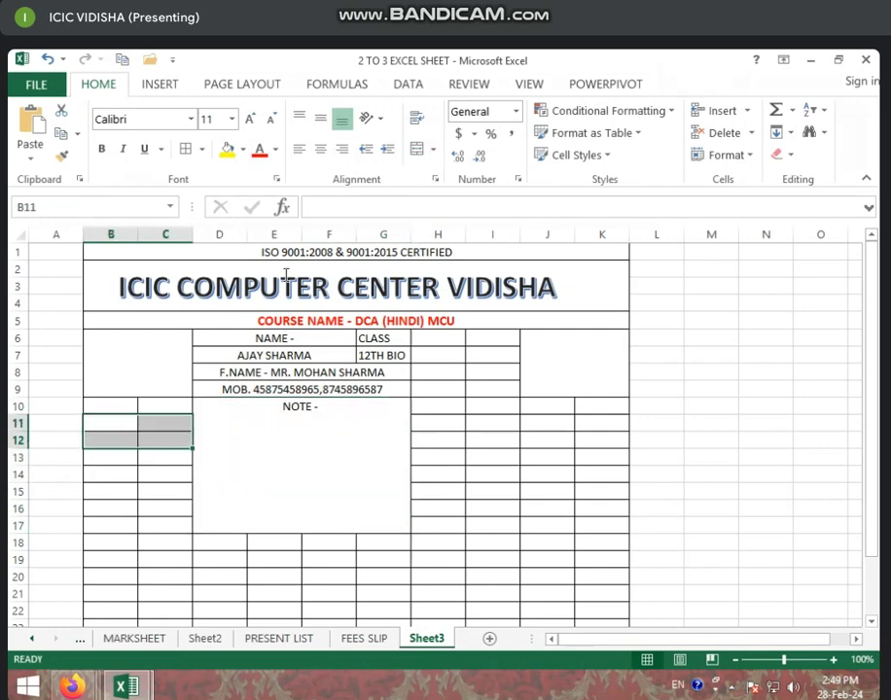
{"action": "left_click", "coordinate": [418, 150]}
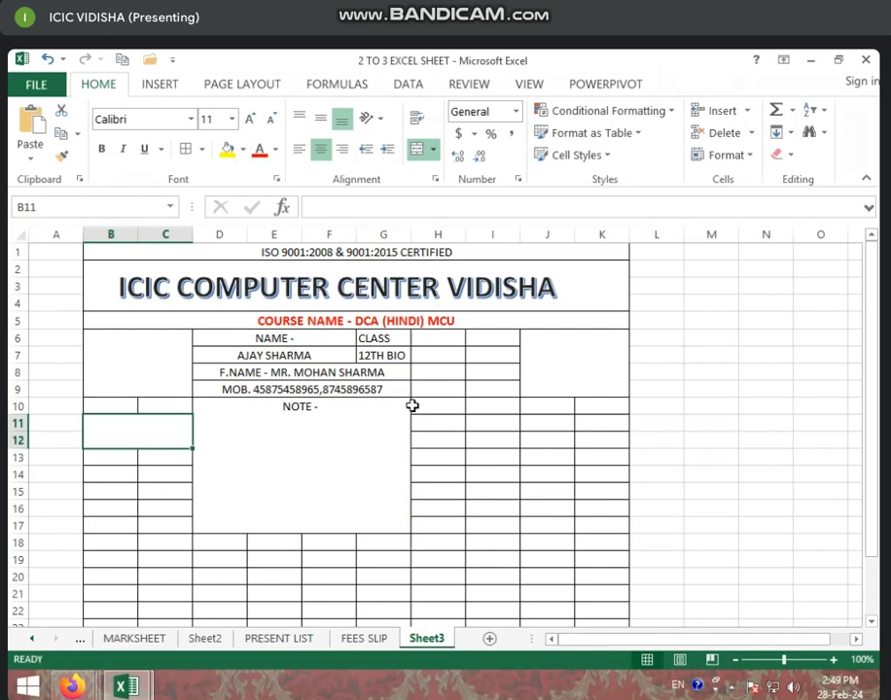
{"action": "type", "text": "SBI -"}
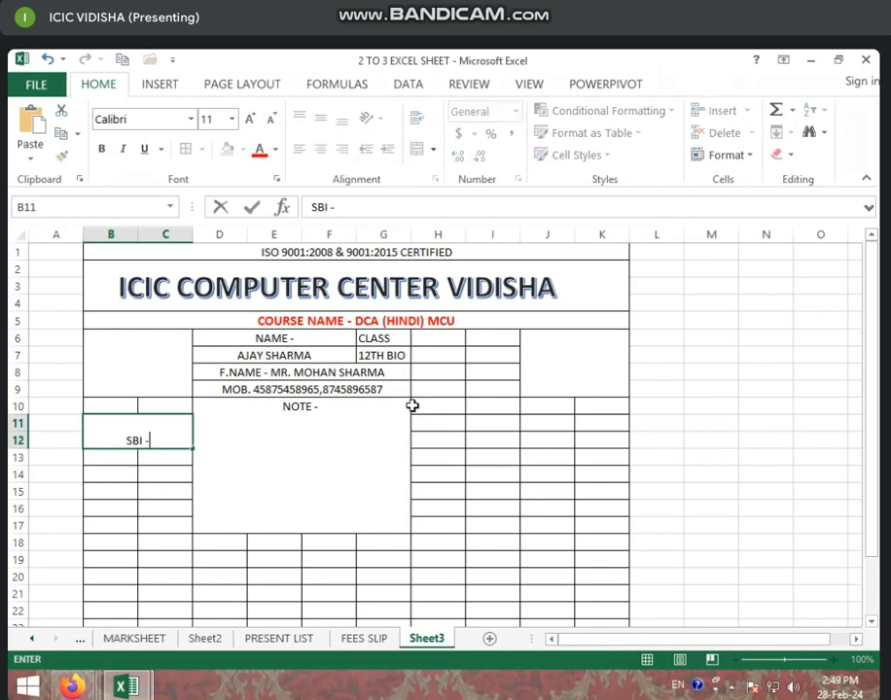
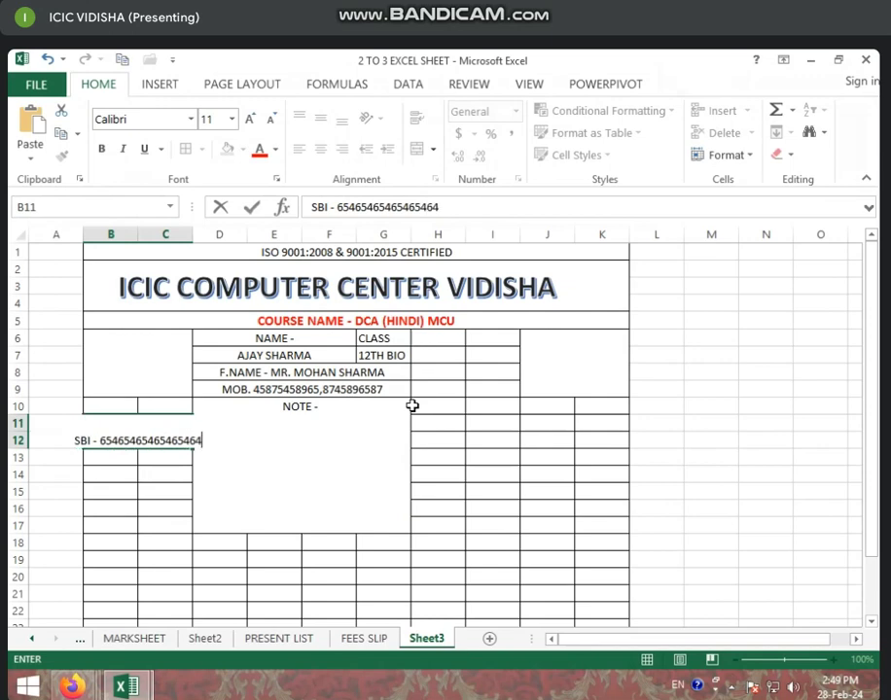
{"action": "key", "text": "Return"}
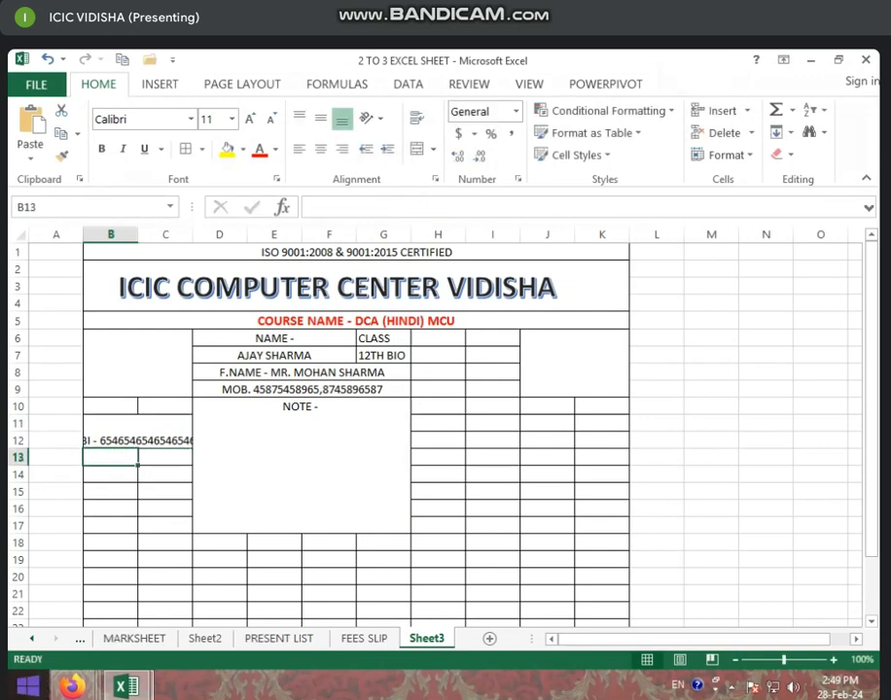
{"action": "left_click", "coordinate": [175, 442]}
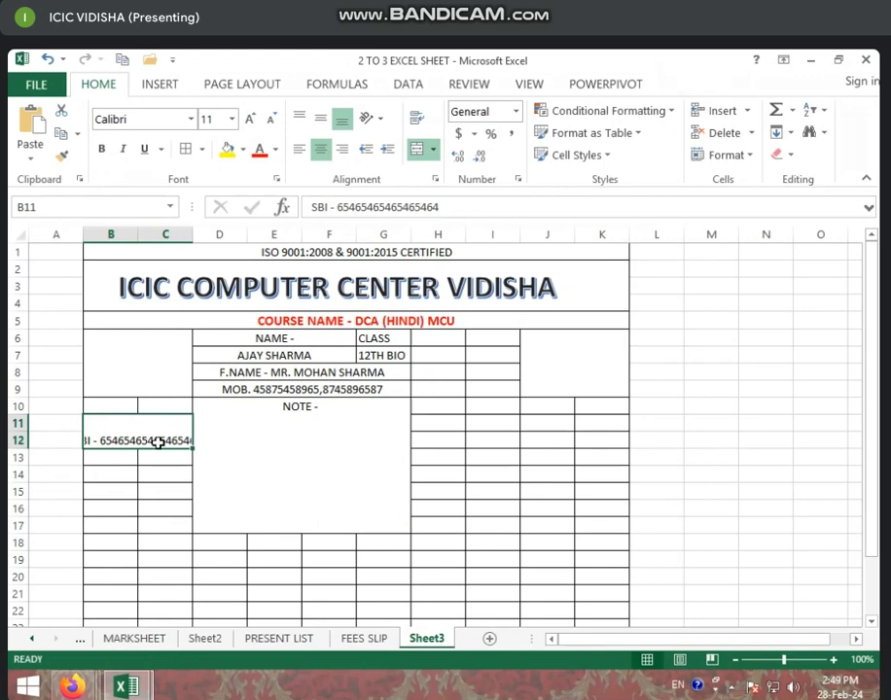
{"action": "left_click", "coordinate": [420, 119]}
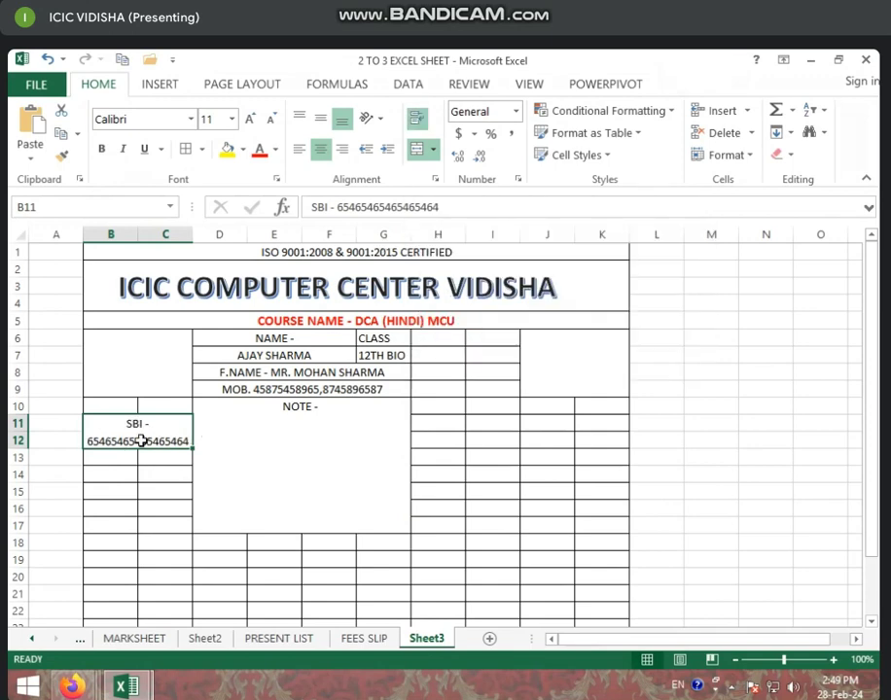
Merge B14:C15, copy the SBI entry into it, and merge B17:C18
{"action": "left_click_drag", "start_coordinate": [114, 477], "coordinate": [161, 490]}
{"action": "left_click", "coordinate": [417, 148]}
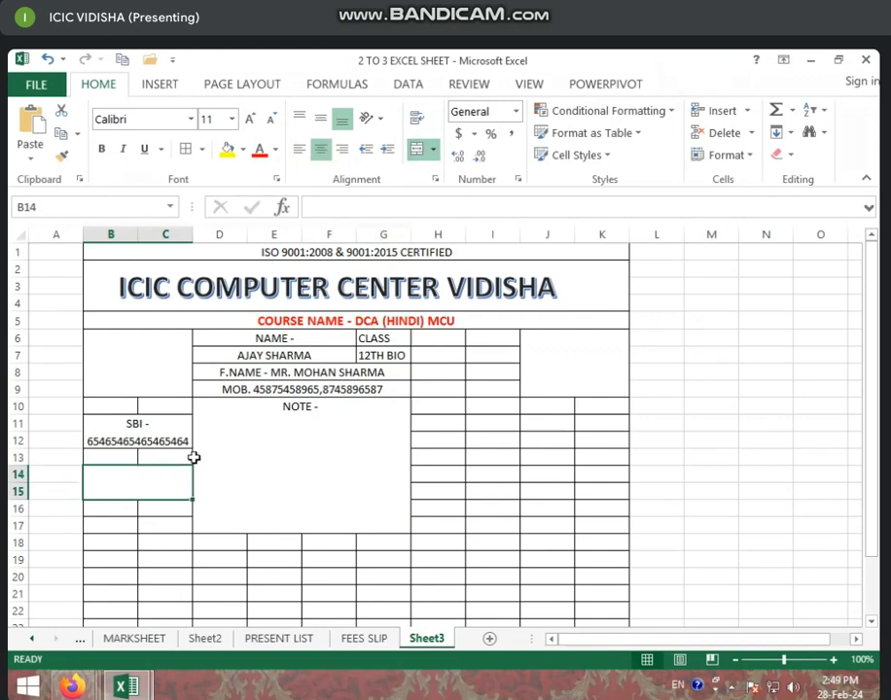
{"action": "left_click", "coordinate": [159, 425]}
{"action": "key", "text": "ctrl+c"}
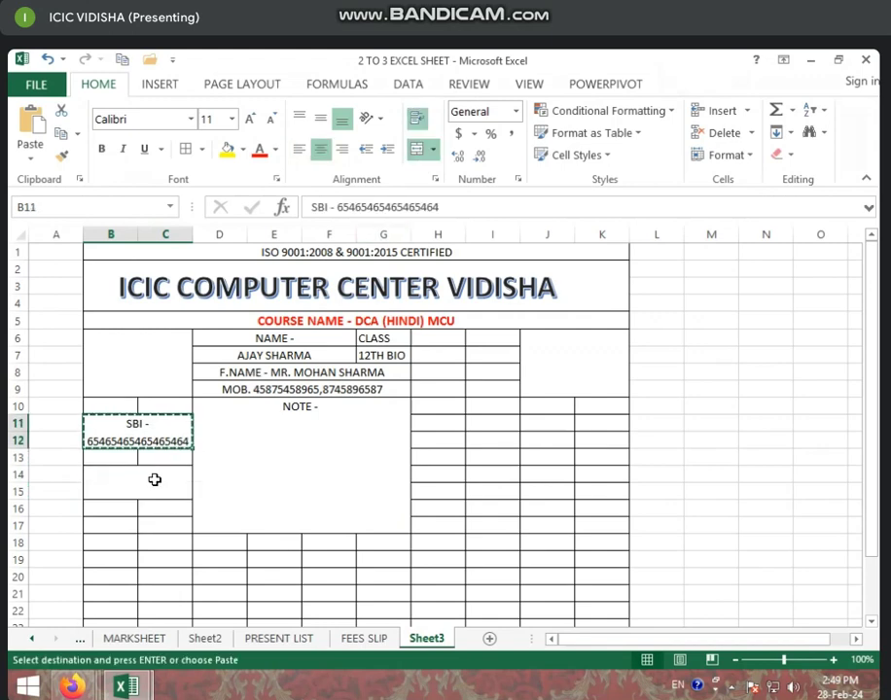
{"action": "left_click", "coordinate": [156, 479]}
{"action": "key", "text": "ctrl+v"}
{"action": "left_click", "coordinate": [155, 541]}
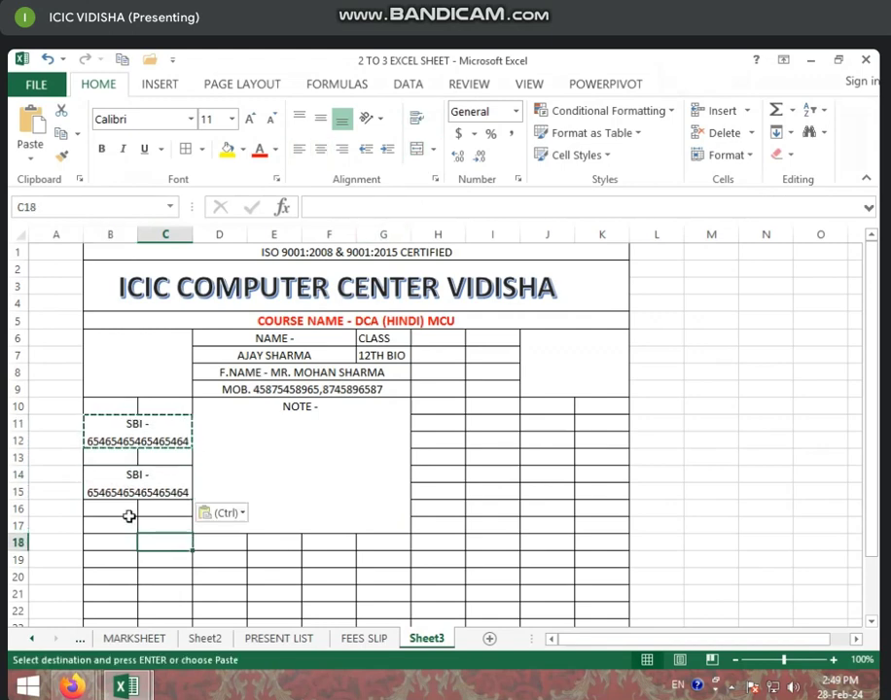
{"action": "left_click_drag", "start_coordinate": [105, 525], "coordinate": [166, 537]}
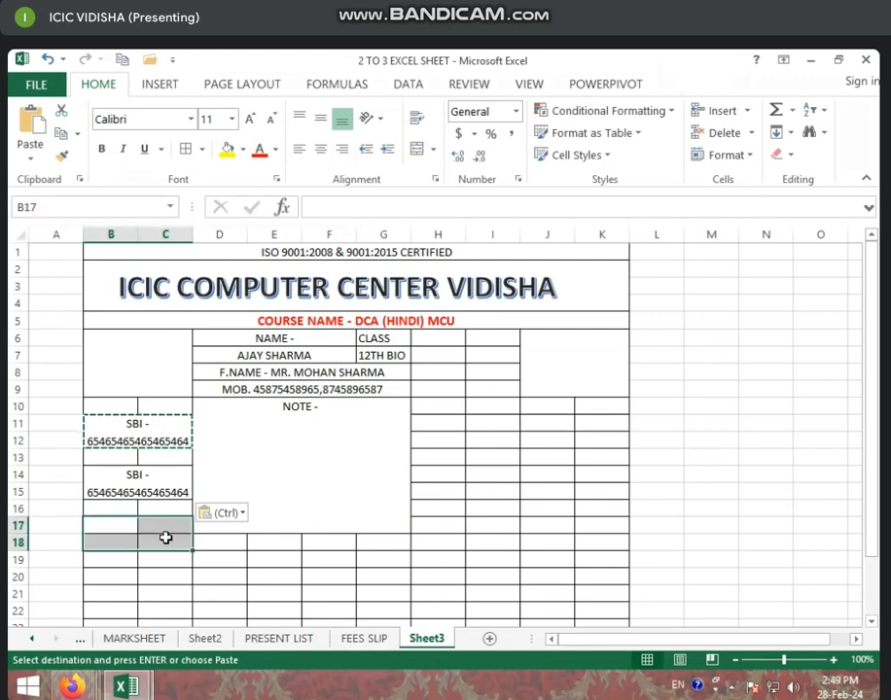
{"action": "left_click", "coordinate": [417, 148]}
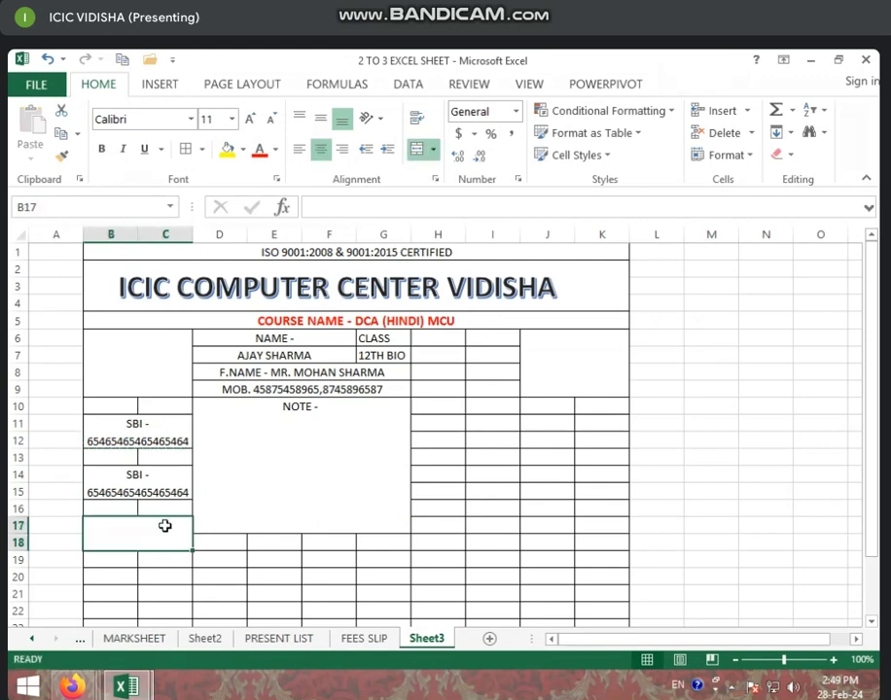
Enter the student's address after 'ADD-' in merged B17 and wrap it onto two lines
{"action": "type", "text": "ADD"}
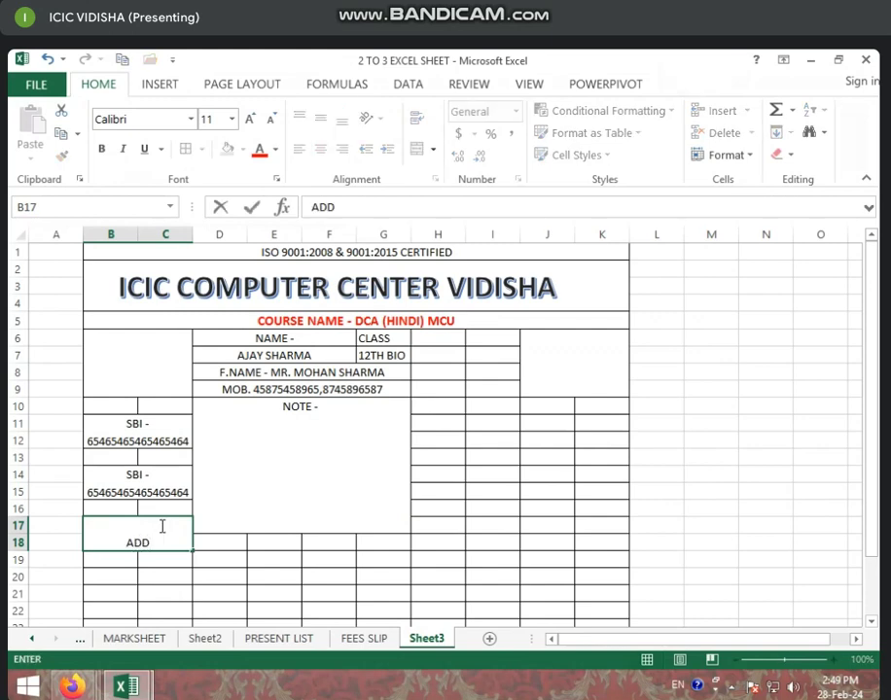
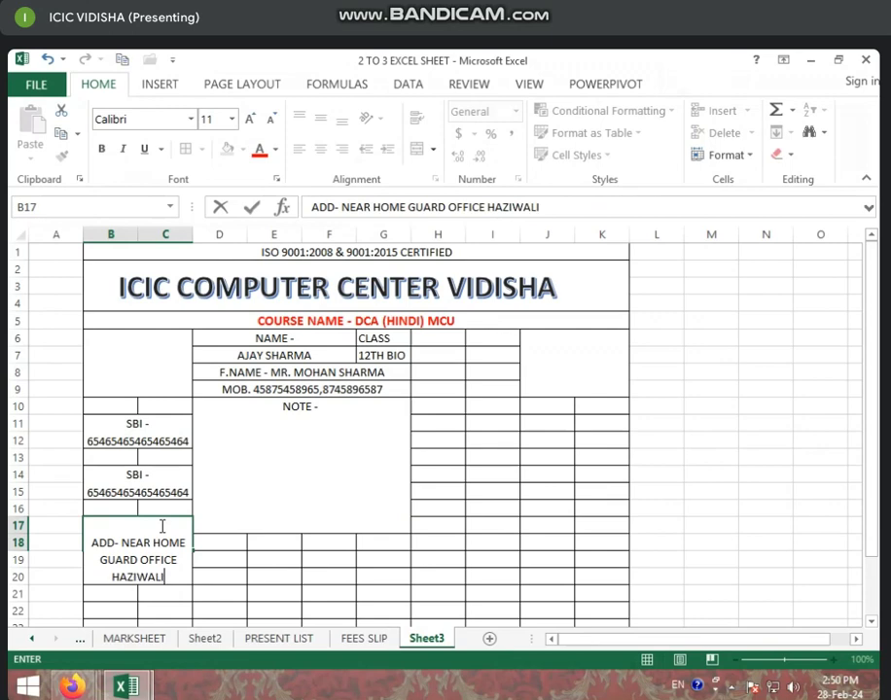
{"action": "type", "text": "A"}
{"action": "key", "text": "BackSpace"}
{"action": "key", "text": "BackSpace"}
{"action": "key", "text": "BackSpace"}
{"action": "type", "text": "A"}
{"action": "type", "text": "B"}
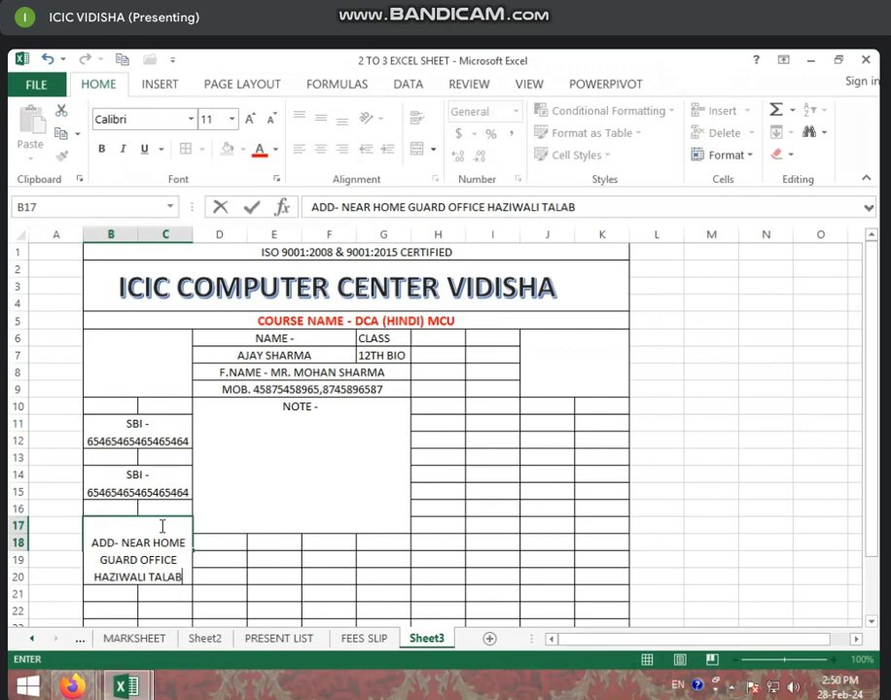
{"action": "key", "text": "Return"}
{"action": "left_click", "coordinate": [161, 538]}
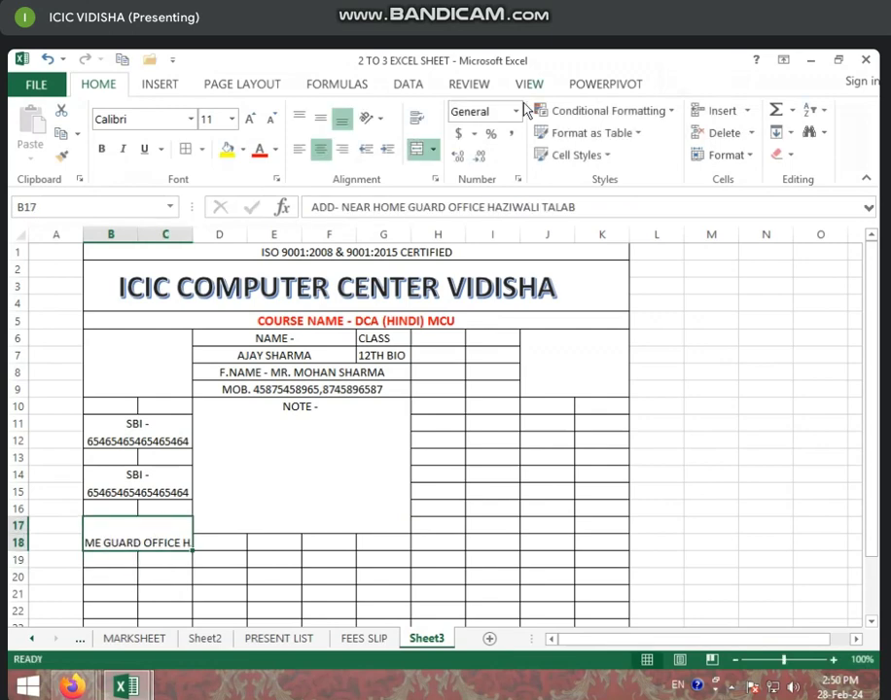
{"action": "left_click", "coordinate": [417, 120]}
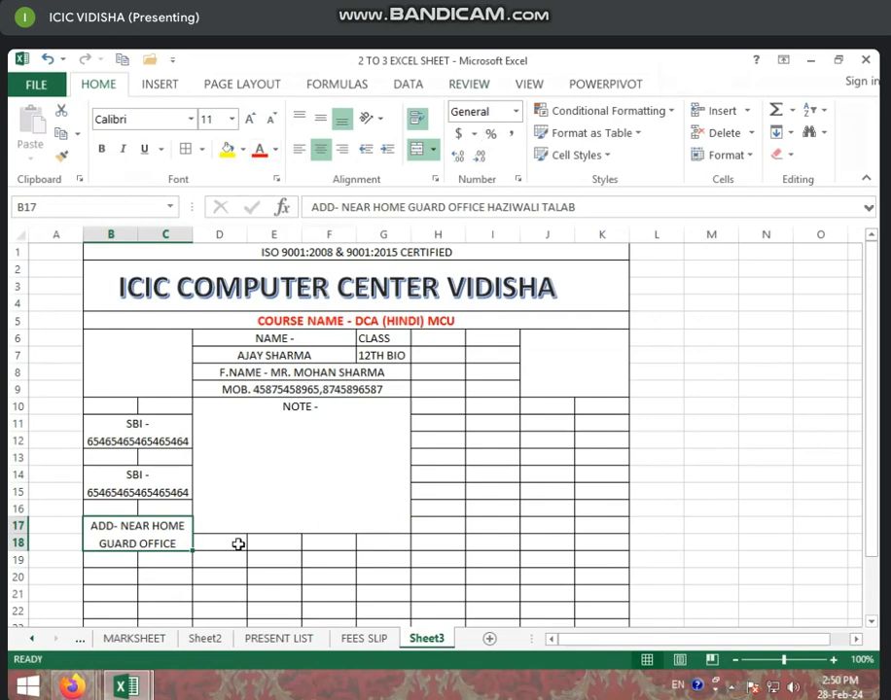
{"action": "scroll", "coordinate": [238, 543], "scroll_direction": "down", "scroll_amount": 1}
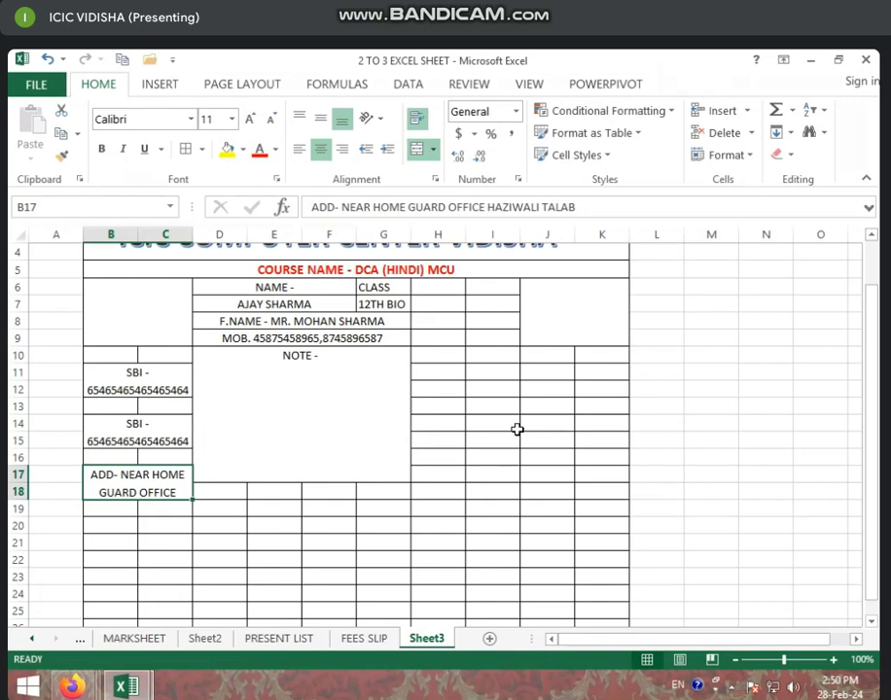
Type the DATE heading in H6 and start the FEE heading in I6
{"action": "left_click_drag", "start_coordinate": [435, 287], "coordinate": [442, 354]}
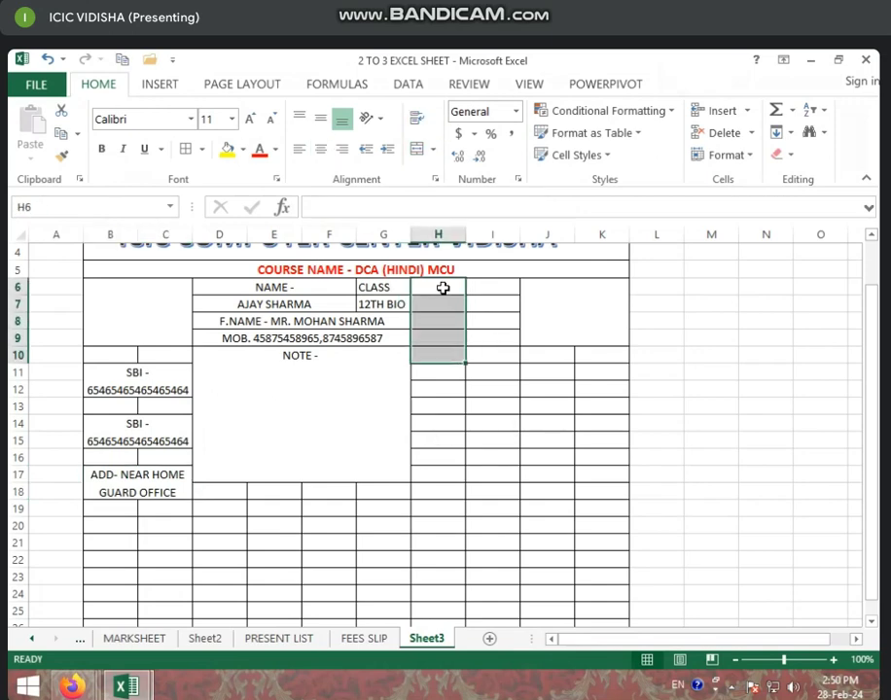
{"action": "left_click", "coordinate": [441, 288]}
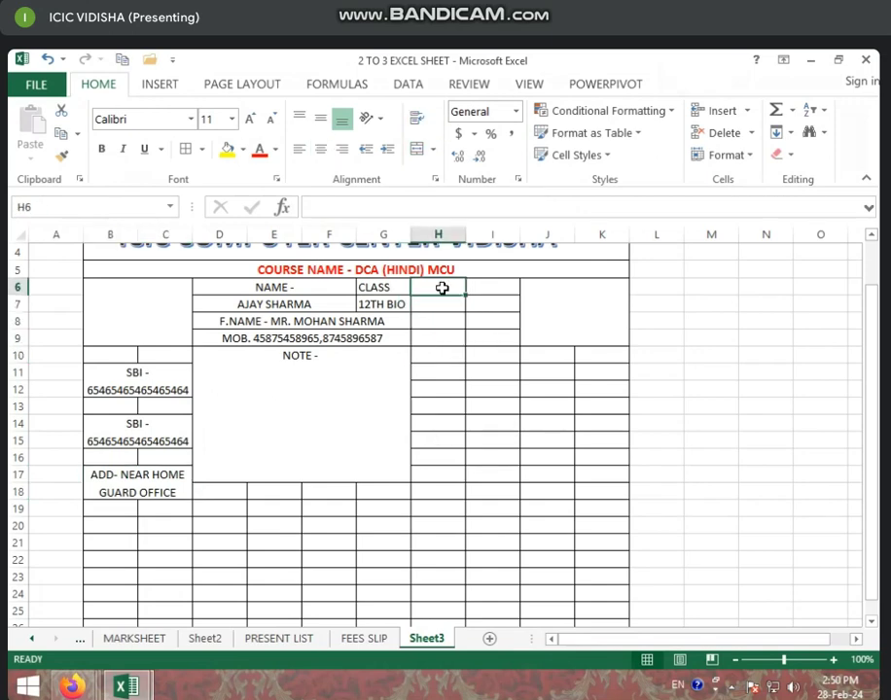
{"action": "type", "text": "DATE"}
{"action": "left_click", "coordinate": [506, 292]}
{"action": "type", "text": "FEES"}
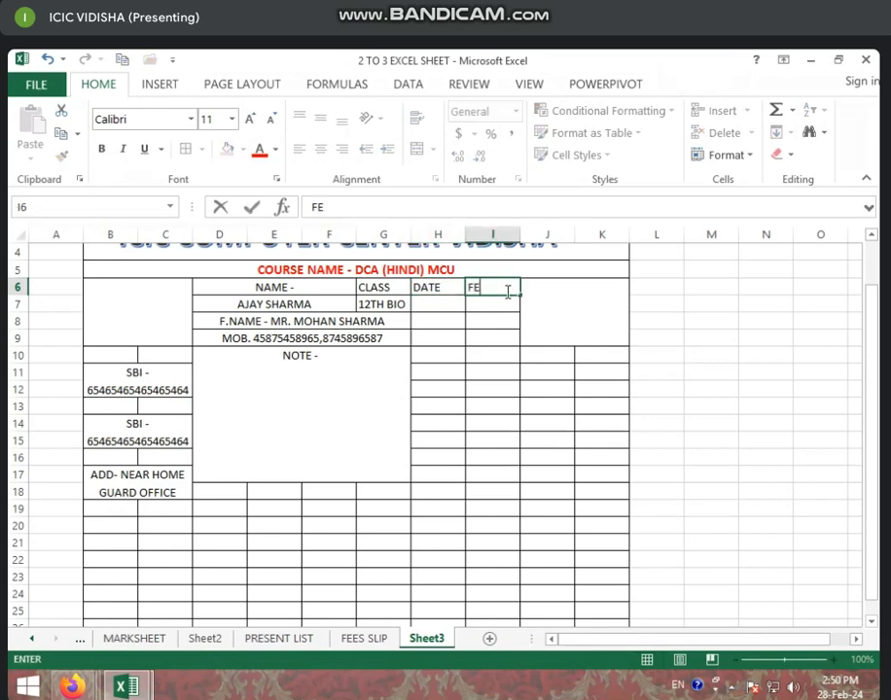
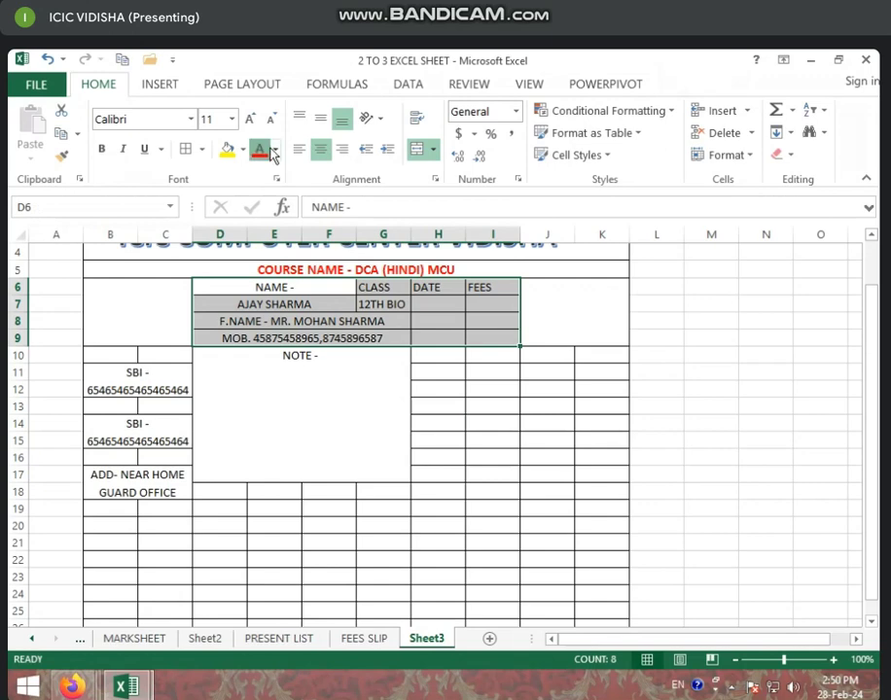
Make the student details text in D6:G9 blue
{"action": "left_click", "coordinate": [258, 149]}
{"action": "left_click", "coordinate": [275, 149]}
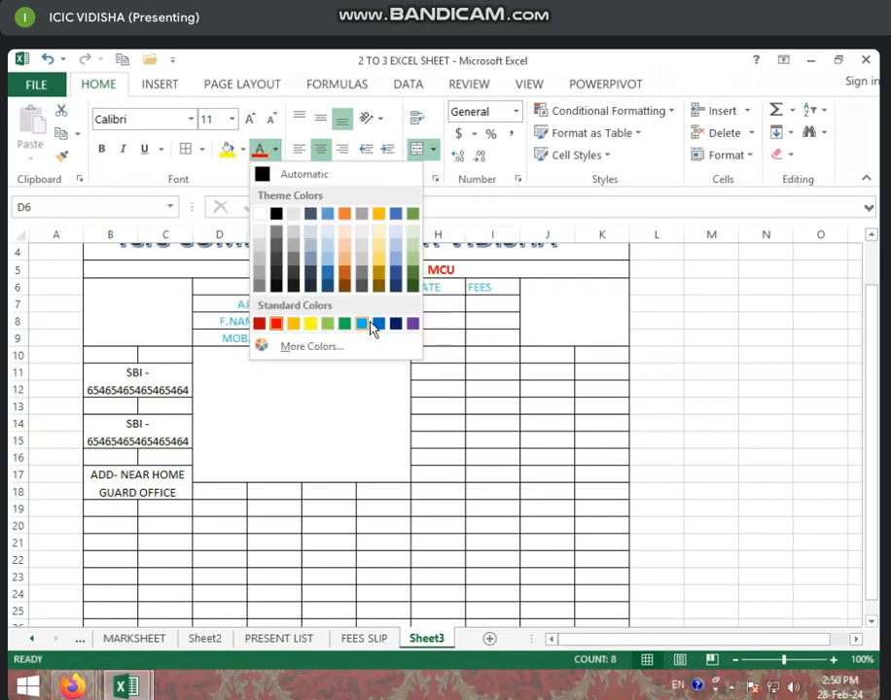
{"action": "left_click", "coordinate": [370, 324]}
{"action": "left_click", "coordinate": [483, 340]}
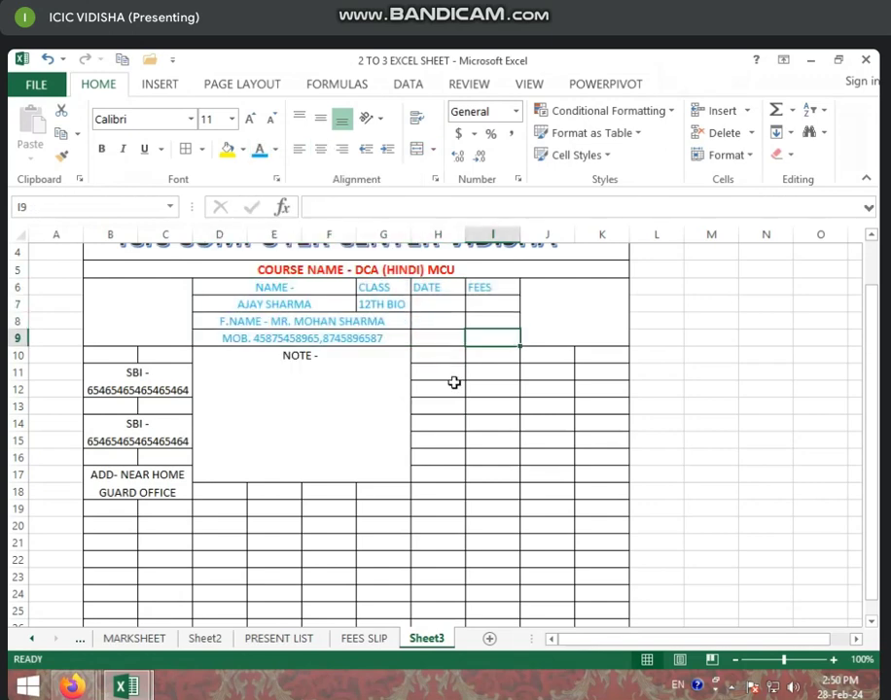
Make all the text on the whole sheet bold
{"action": "left_click", "coordinate": [20, 234]}
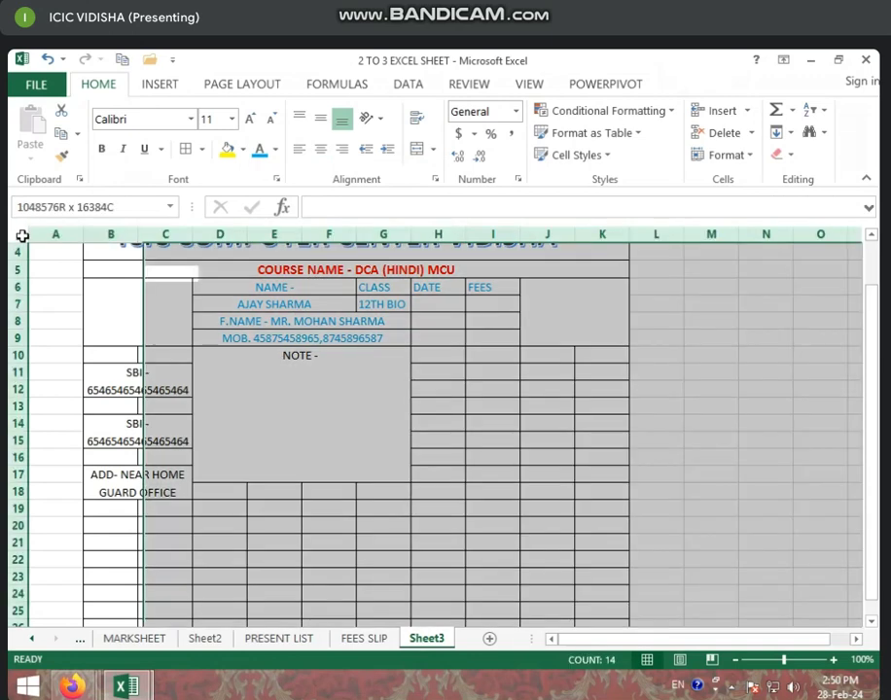
{"action": "left_click", "coordinate": [103, 149]}
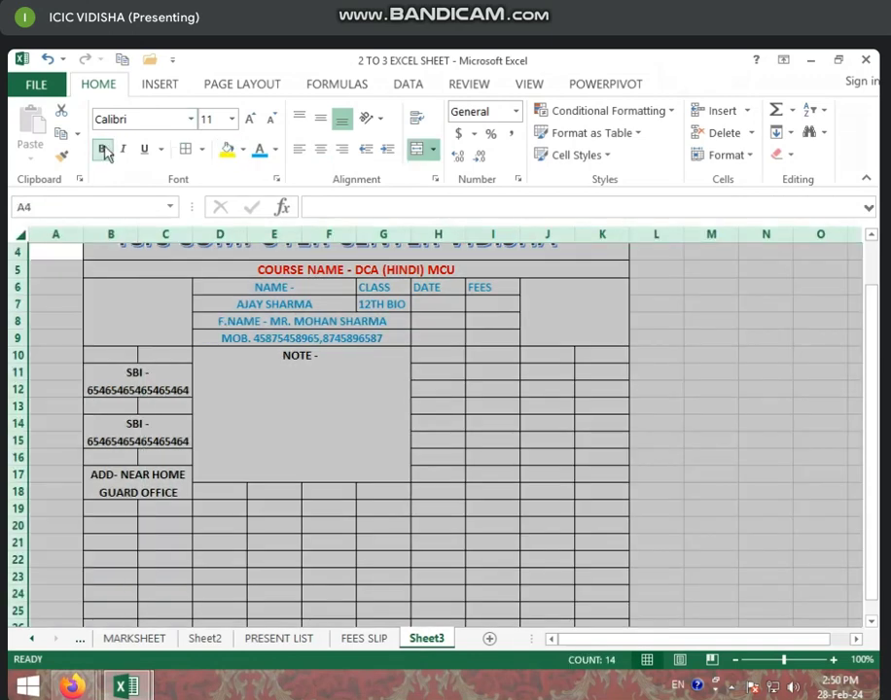
{"action": "left_click", "coordinate": [104, 149]}
{"action": "left_click", "coordinate": [103, 148]}
{"action": "left_click", "coordinate": [442, 322]}
{"action": "scroll", "coordinate": [478, 413], "scroll_direction": "up", "scroll_amount": 1}
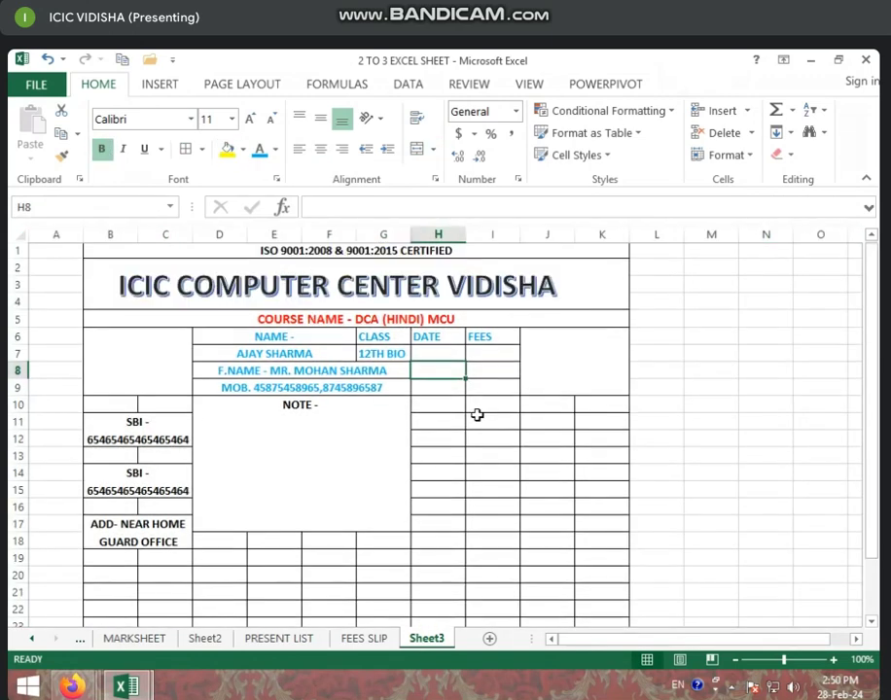
{"action": "left_click", "coordinate": [116, 371]}
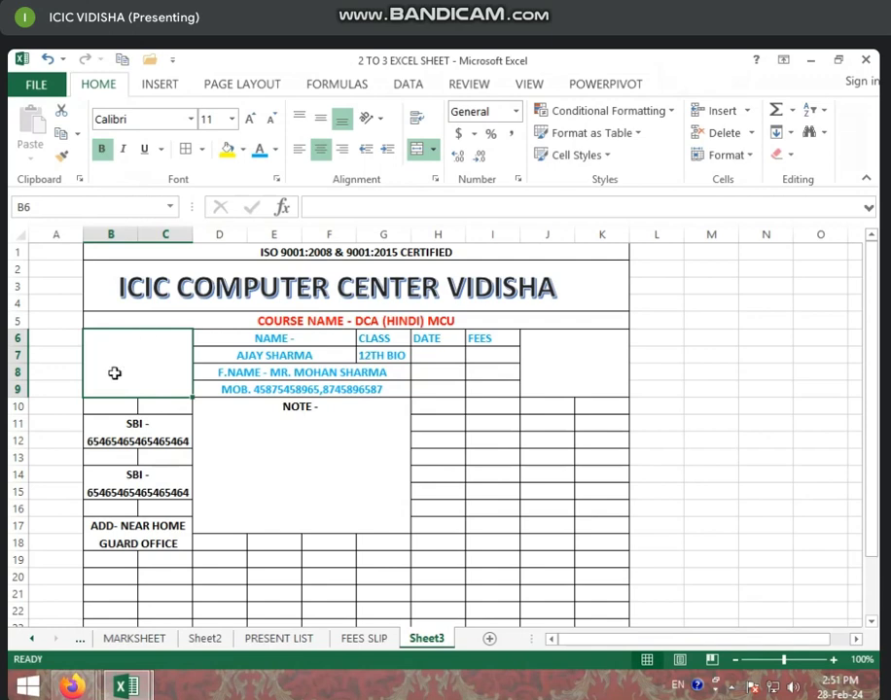
Insert the ICIC logo picture from the PHOTOSHOP folder on New Volume (D:)
{"action": "left_click", "coordinate": [163, 85]}
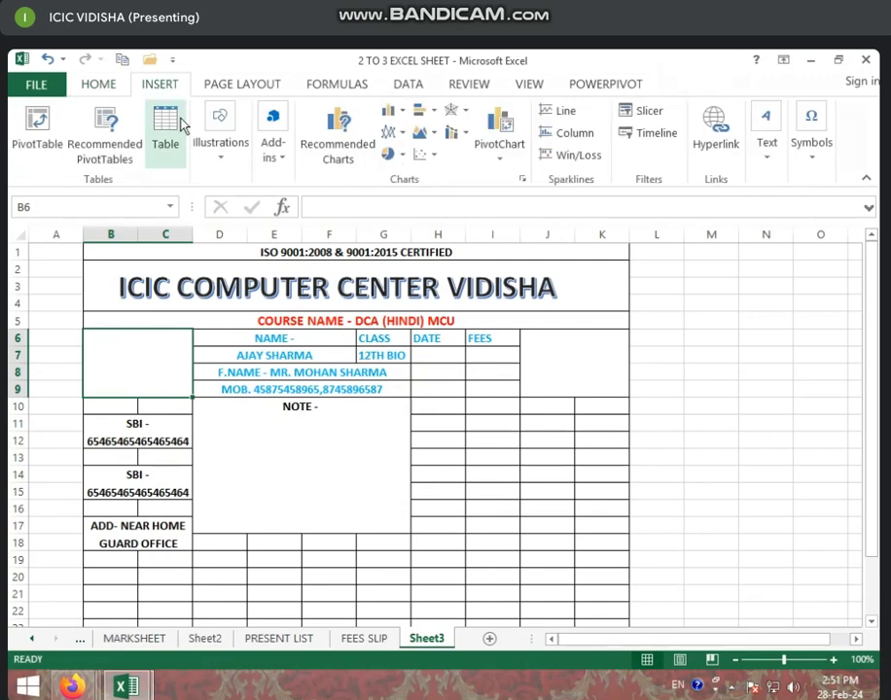
{"action": "left_click", "coordinate": [234, 166]}
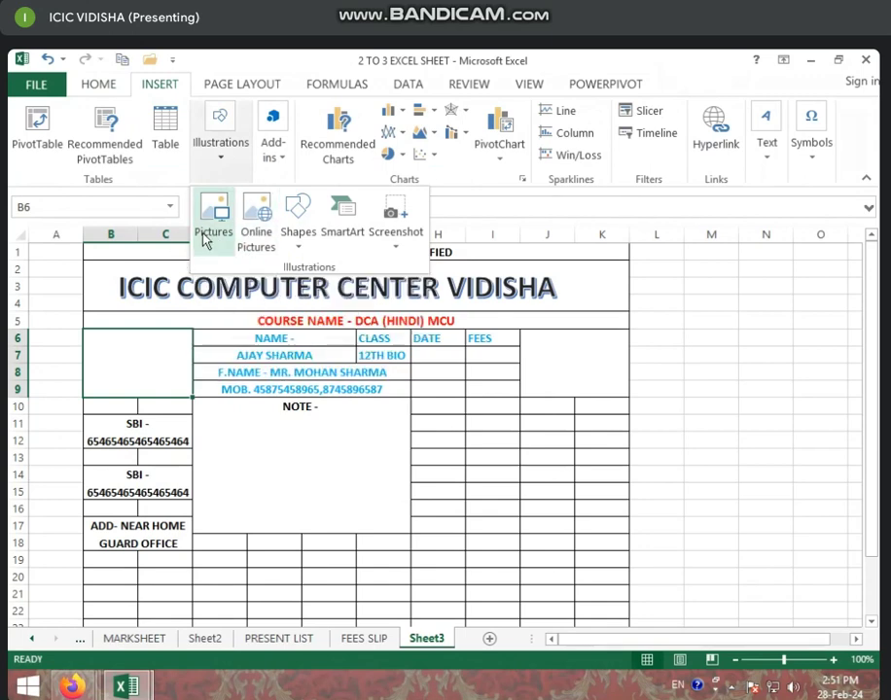
{"action": "left_click", "coordinate": [211, 235]}
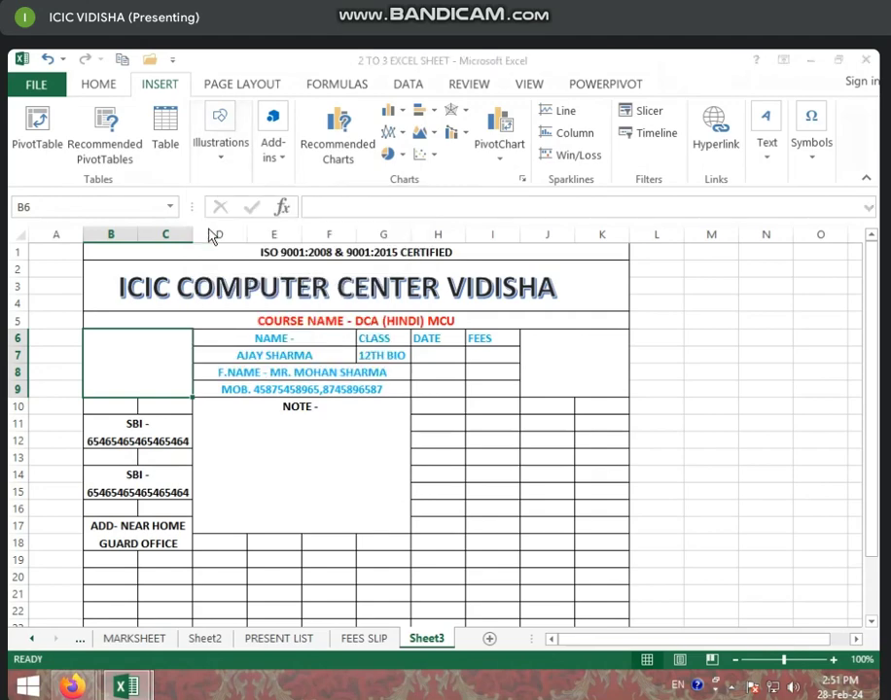
{"action": "left_click", "coordinate": [86, 381]}
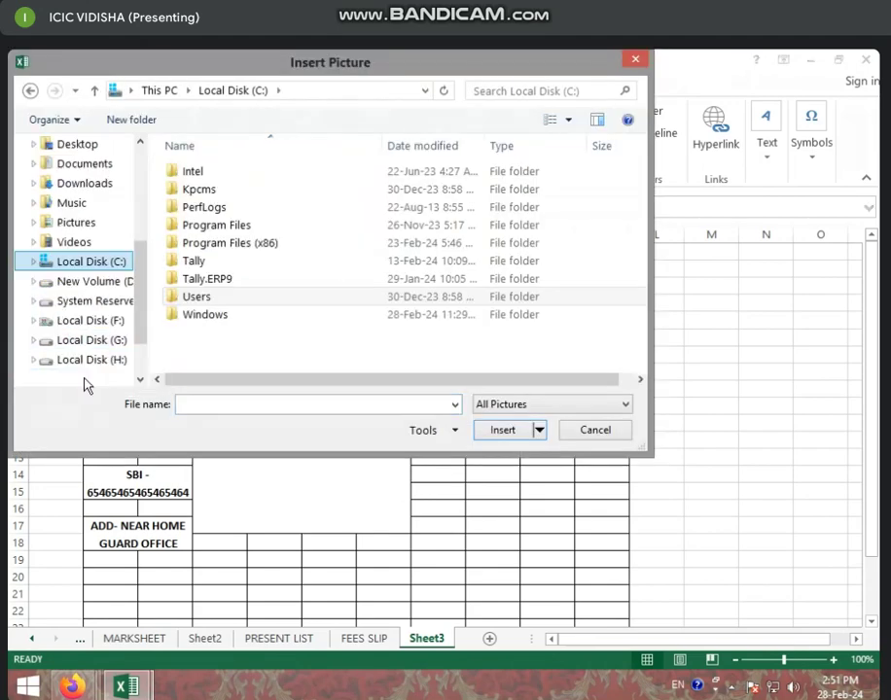
{"action": "left_click", "coordinate": [98, 281]}
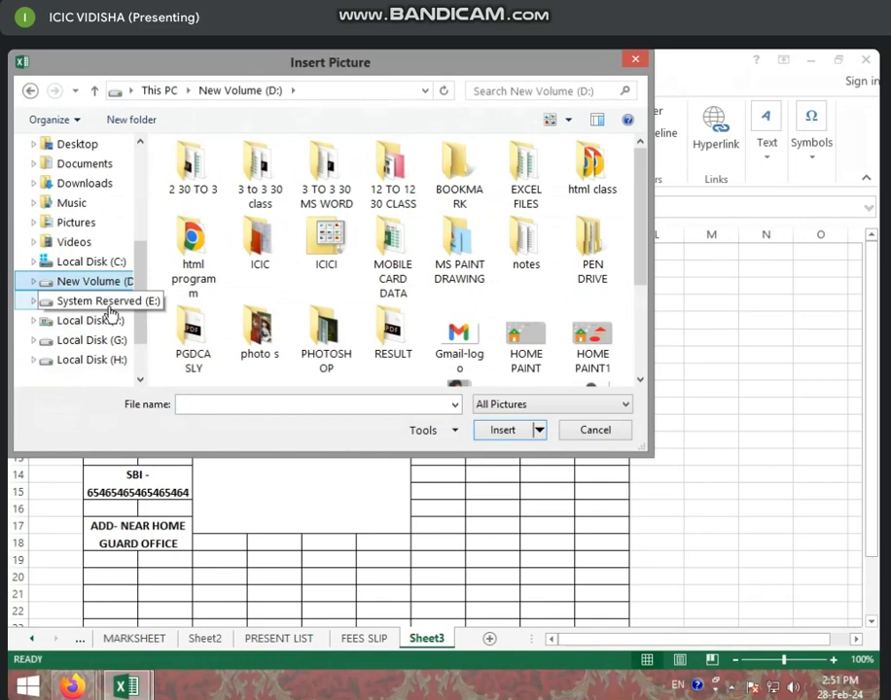
{"action": "left_click", "coordinate": [330, 323]}
{"action": "scroll", "coordinate": [348, 337], "scroll_direction": "down", "scroll_amount": 2}
{"action": "left_click", "coordinate": [321, 260]}
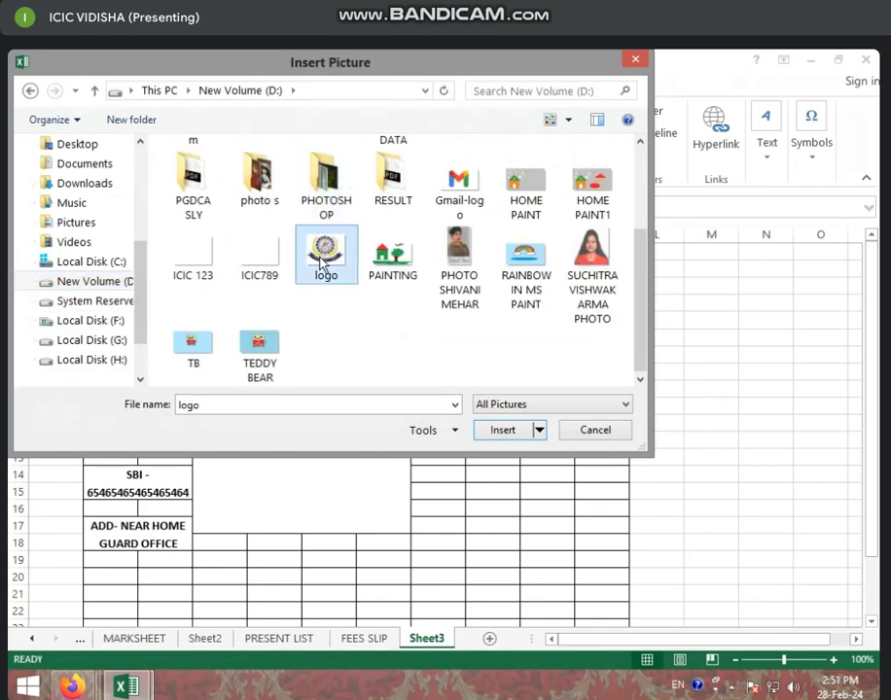
{"action": "left_click", "coordinate": [500, 431]}
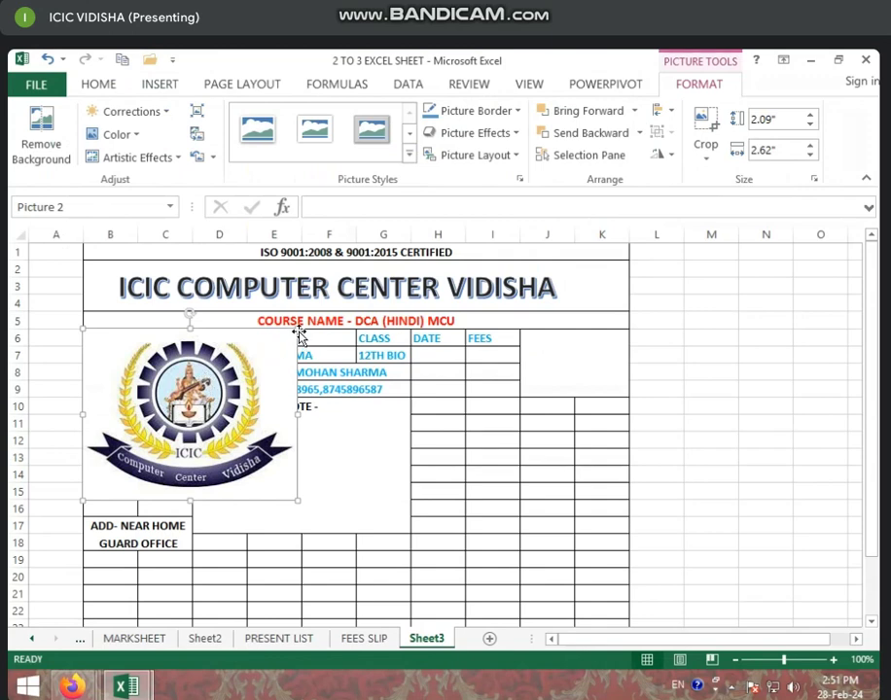
Shrink the logo and fit it into the empty box at B6:C9
{"action": "left_click_drag", "start_coordinate": [297, 332], "coordinate": [192, 413]}
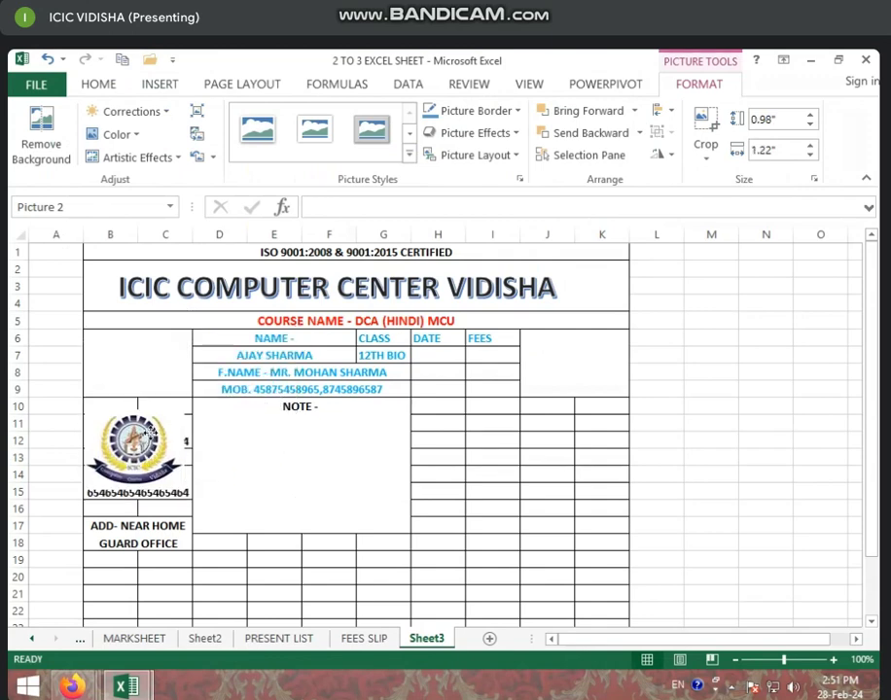
{"action": "left_click_drag", "start_coordinate": [142, 452], "coordinate": [151, 366]}
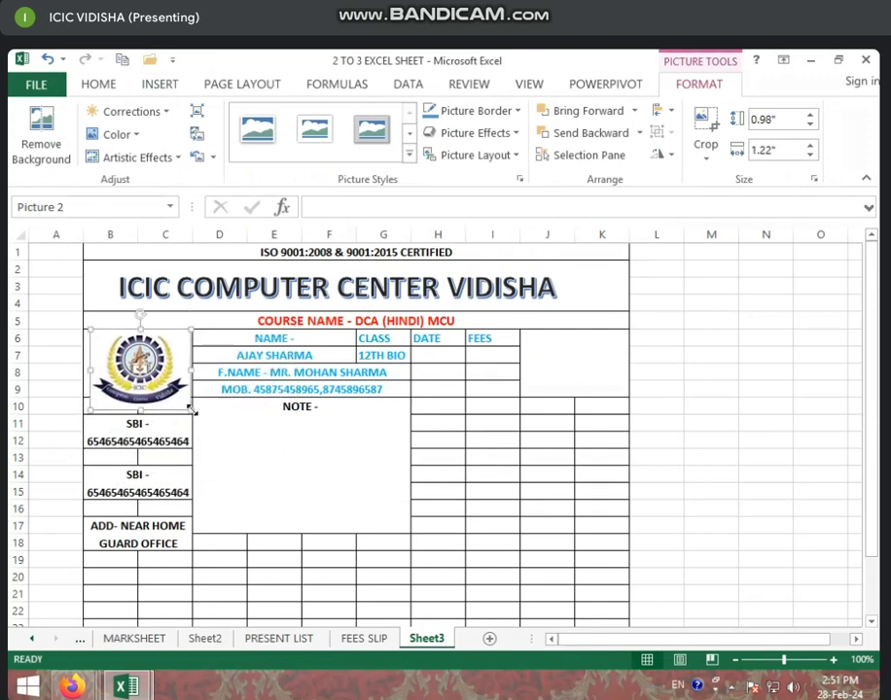
{"action": "left_click_drag", "start_coordinate": [193, 413], "coordinate": [188, 363]}
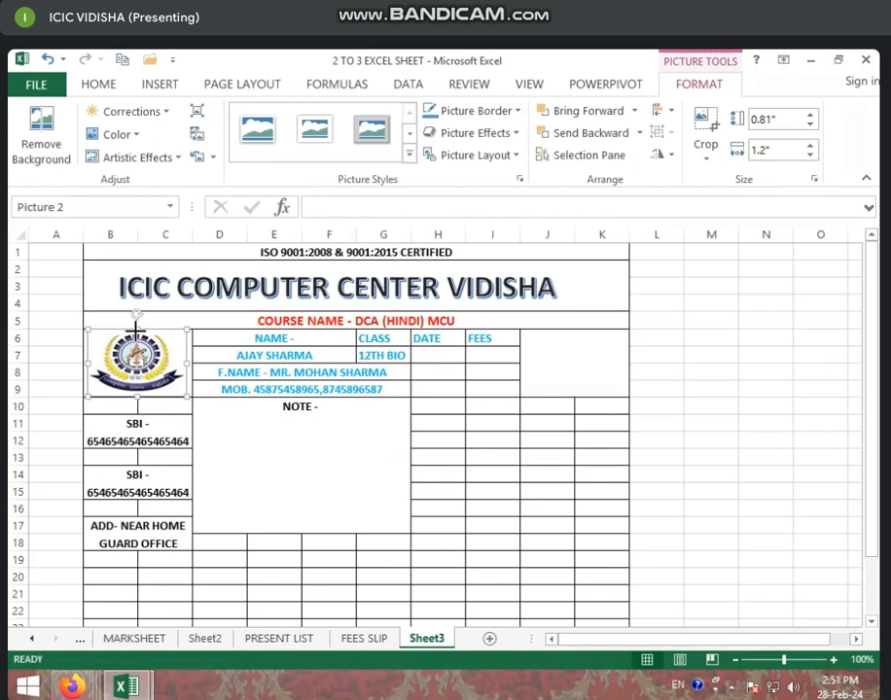
Insert the 'images (7)' doll photo from the WALLPAPER folder on Local Disk (F:)
{"action": "left_click", "coordinate": [160, 407]}
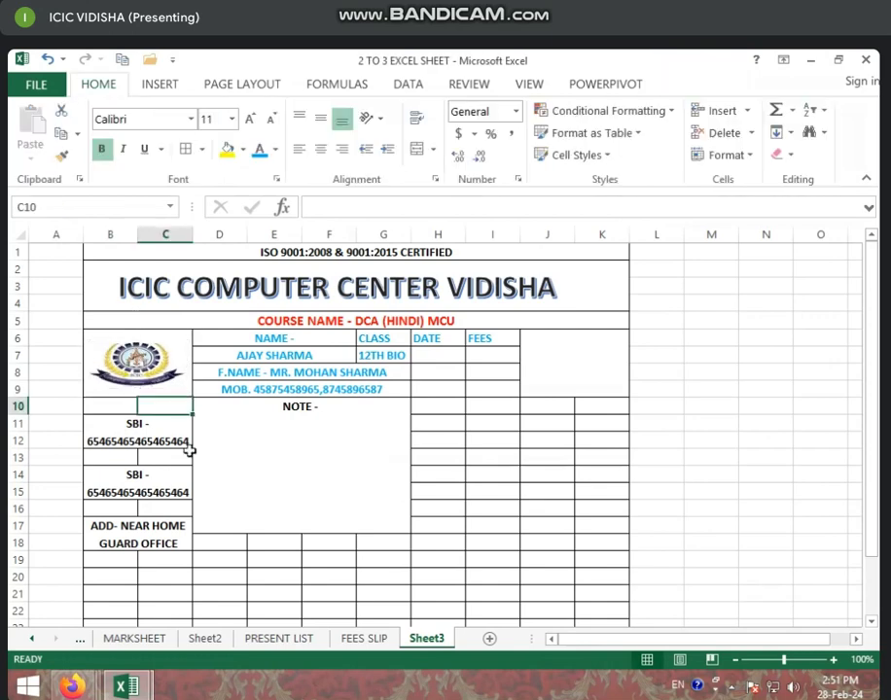
{"action": "left_click", "coordinate": [580, 374]}
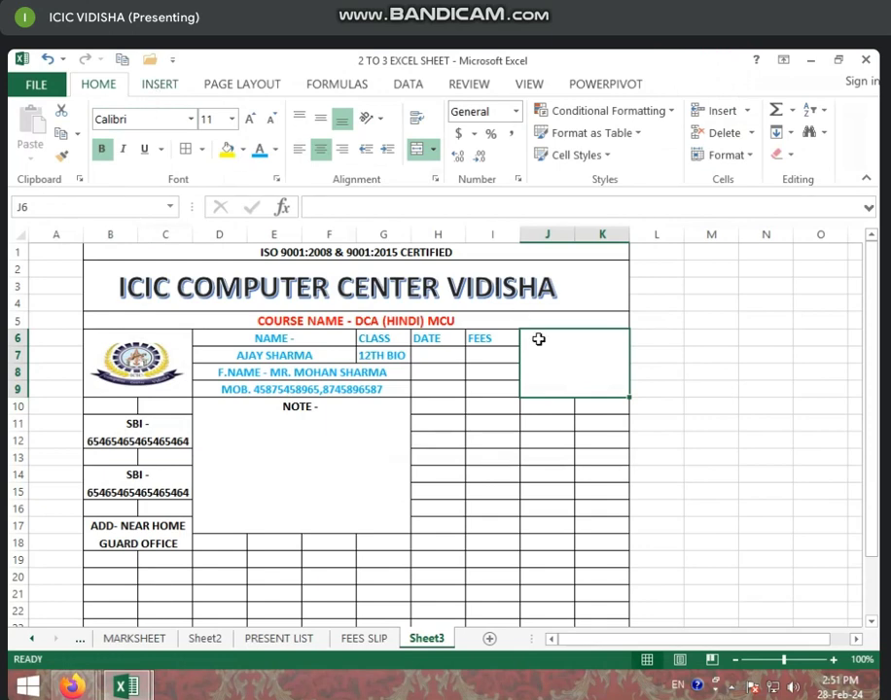
{"action": "left_click", "coordinate": [161, 85]}
{"action": "left_click", "coordinate": [214, 154]}
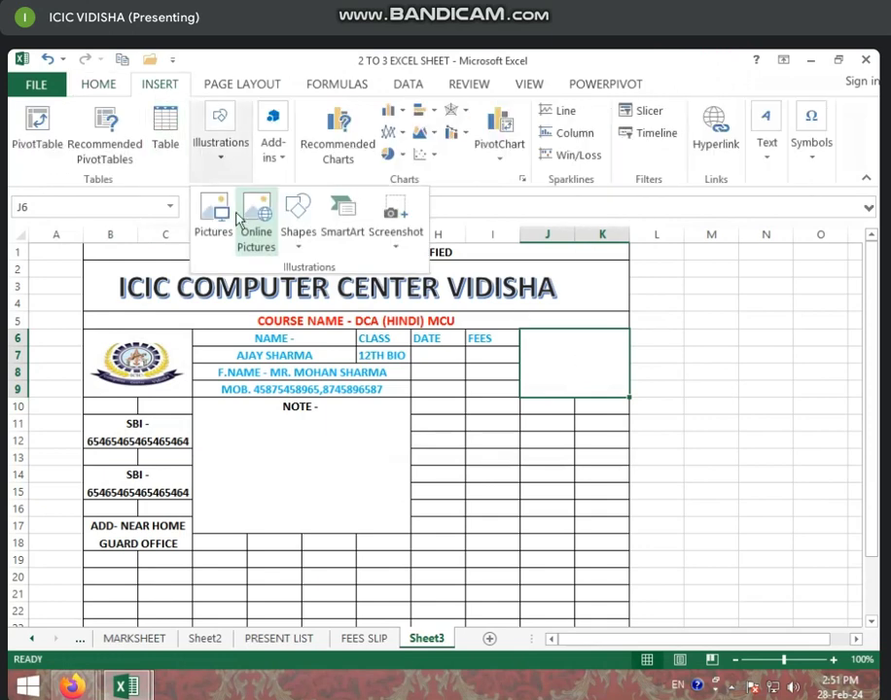
{"action": "left_click", "coordinate": [214, 214]}
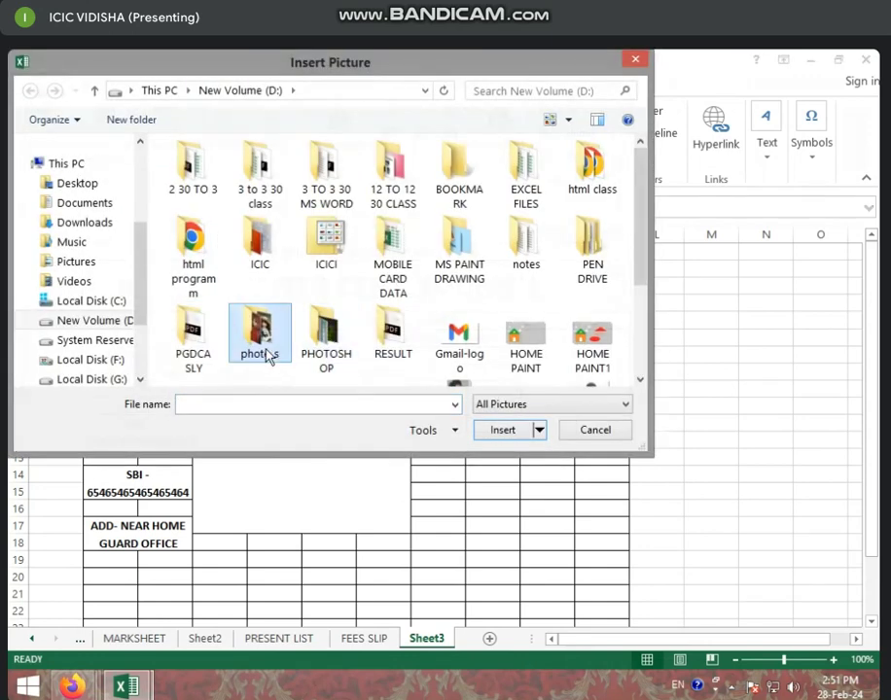
{"action": "double_click", "coordinate": [270, 354]}
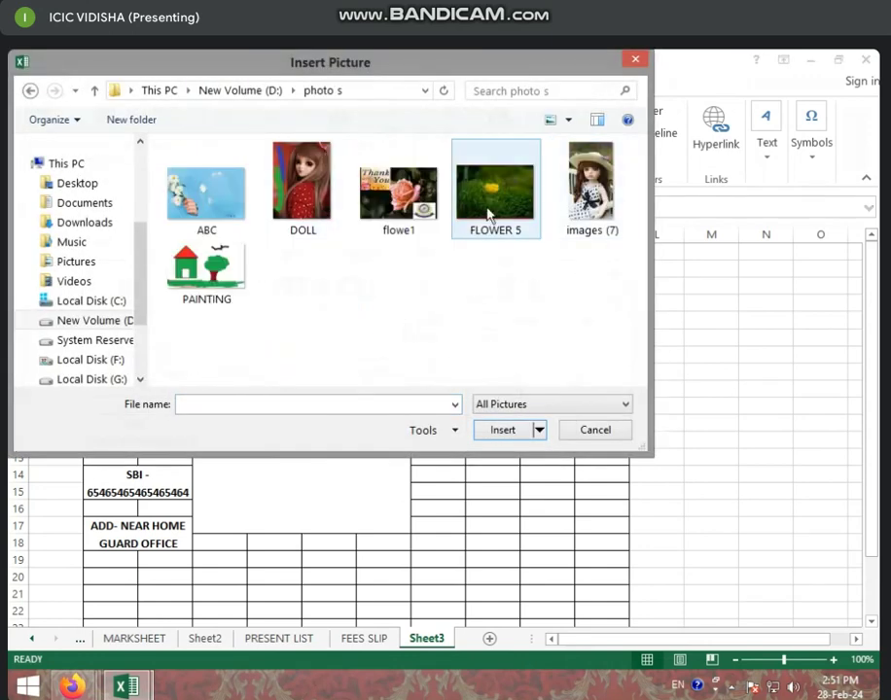
{"action": "left_click", "coordinate": [88, 96]}
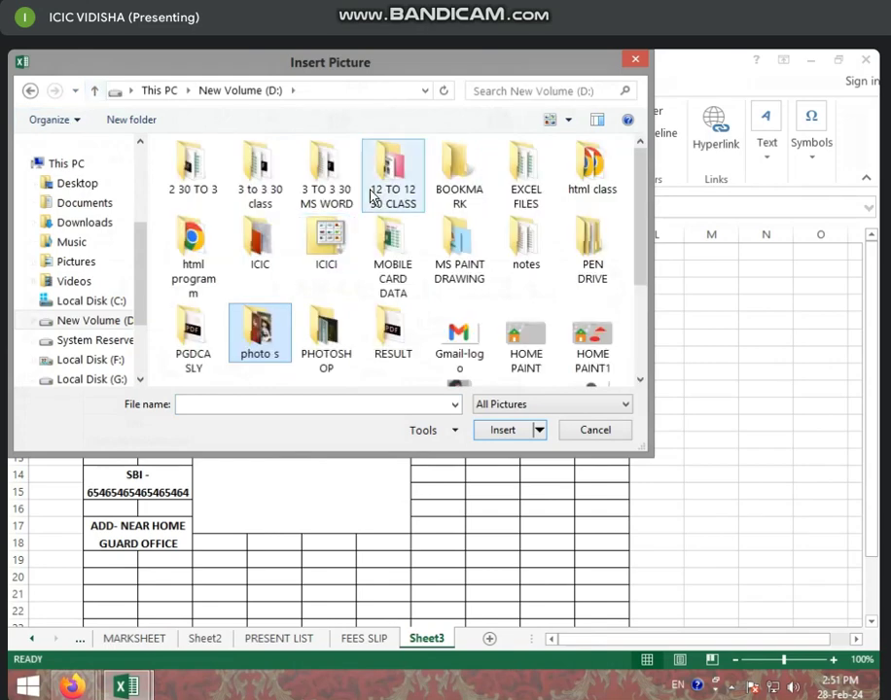
{"action": "left_click", "coordinate": [85, 362]}
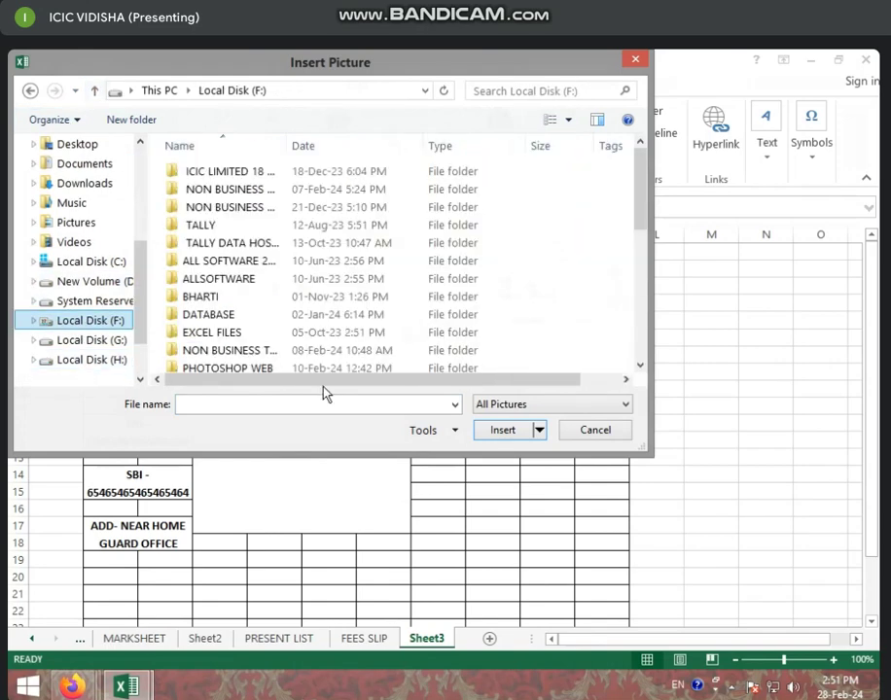
{"action": "left_click", "coordinate": [318, 336]}
{"action": "scroll", "coordinate": [317, 350], "scroll_direction": "down", "scroll_amount": 1}
{"action": "scroll", "coordinate": [318, 355], "scroll_direction": "down", "scroll_amount": 1}
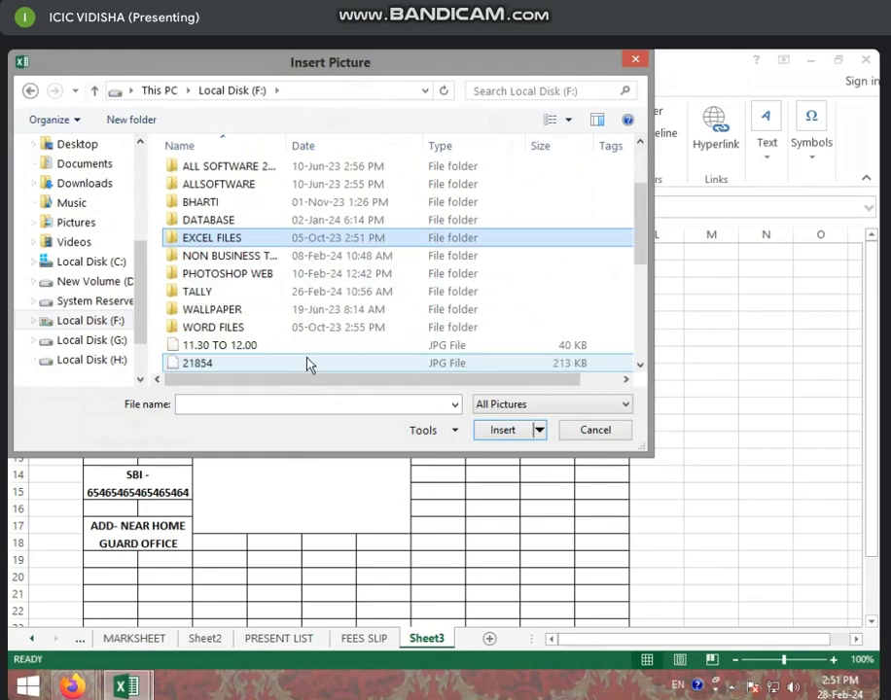
{"action": "left_click", "coordinate": [222, 311]}
{"action": "double_click", "coordinate": [221, 310]}
{"action": "left_click", "coordinate": [304, 301]}
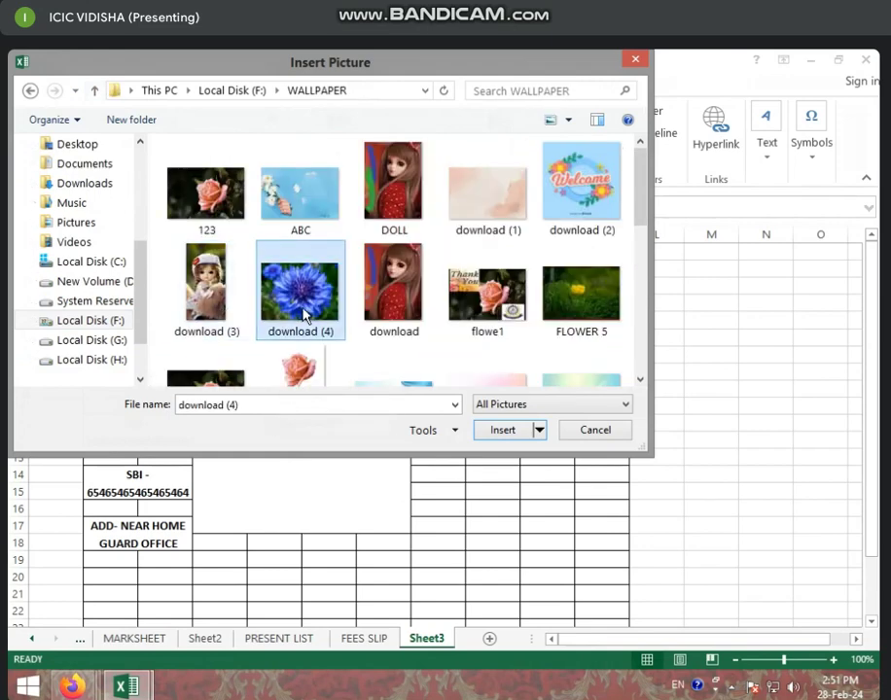
{"action": "scroll", "coordinate": [316, 334], "scroll_direction": "down", "scroll_amount": 3}
{"action": "scroll", "coordinate": [461, 339], "scroll_direction": "down", "scroll_amount": 2}
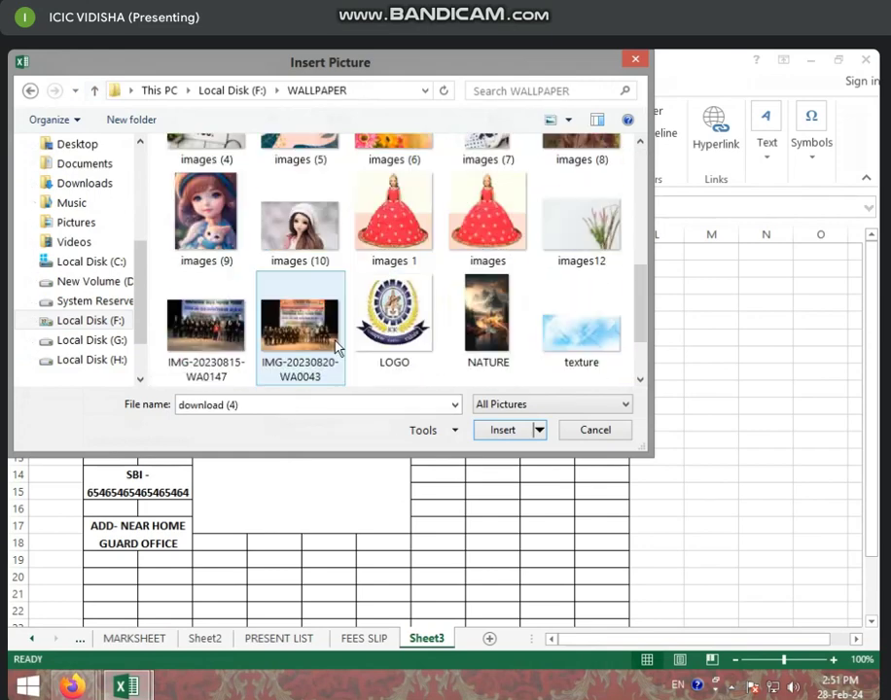
{"action": "scroll", "coordinate": [457, 301], "scroll_direction": "up", "scroll_amount": 2}
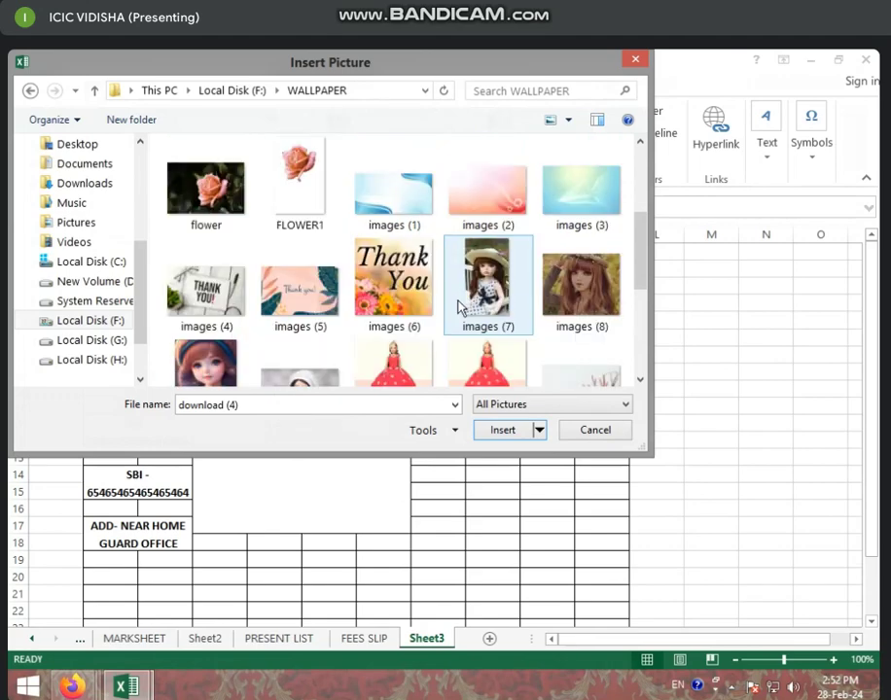
{"action": "left_click", "coordinate": [513, 329]}
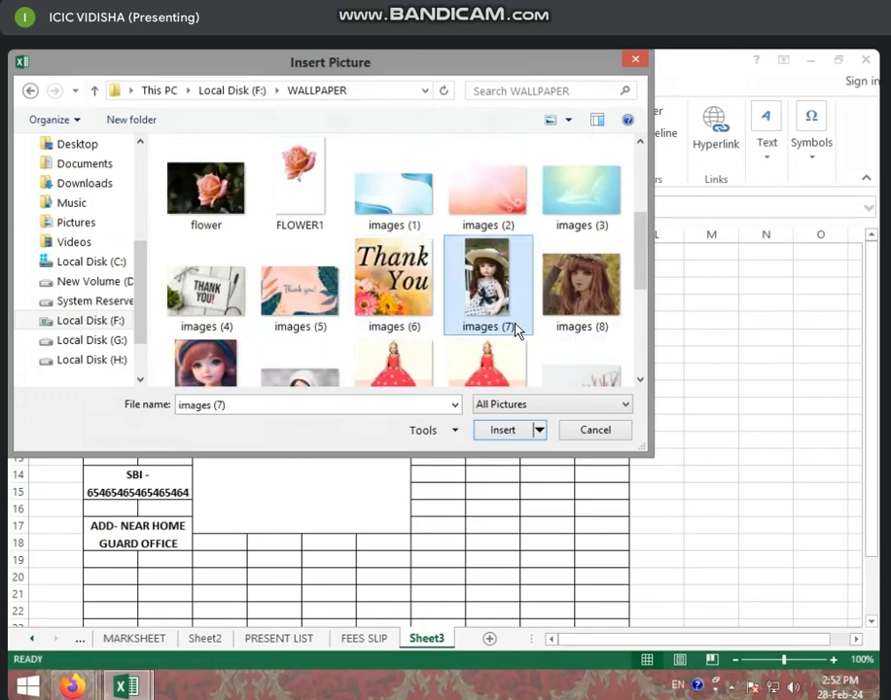
{"action": "left_click", "coordinate": [502, 429]}
Move the doll photo into J6:K9 and trim its height to fit the box
{"action": "left_click_drag", "start_coordinate": [723, 339], "coordinate": [496, 595]}
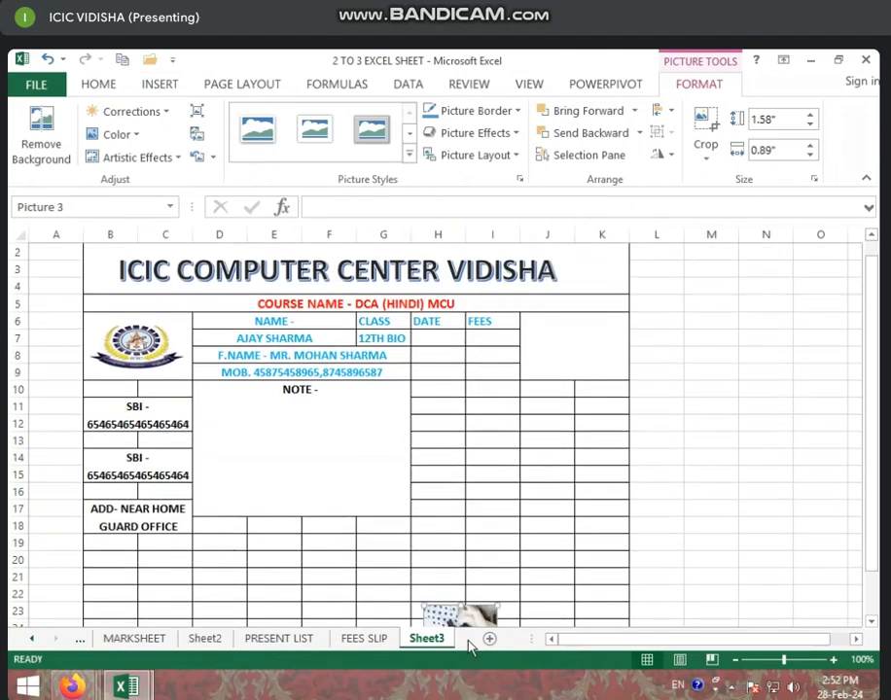
{"action": "left_click_drag", "start_coordinate": [467, 554], "coordinate": [518, 354]}
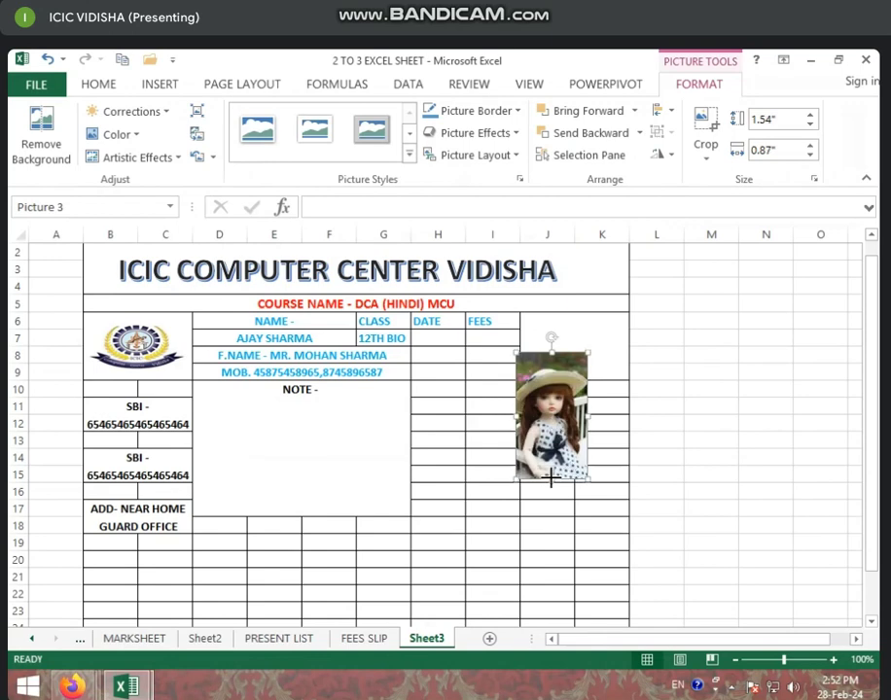
{"action": "left_click_drag", "start_coordinate": [550, 477], "coordinate": [629, 350]}
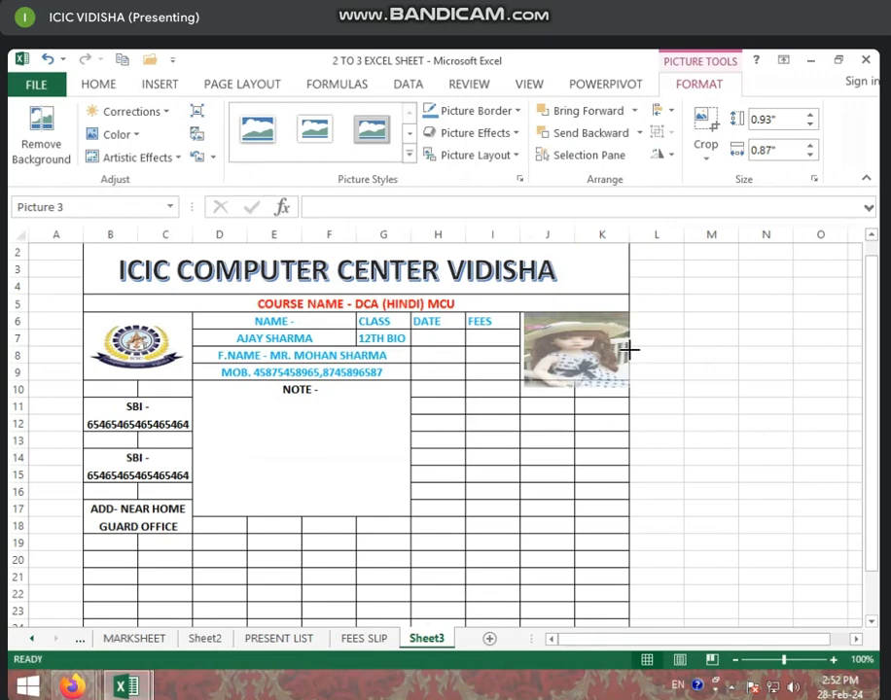
{"action": "left_click_drag", "start_coordinate": [575, 389], "coordinate": [575, 376]}
Merge and centre J10:K11 below the photo and enter the label 'CN -'
{"action": "left_click", "coordinate": [569, 416]}
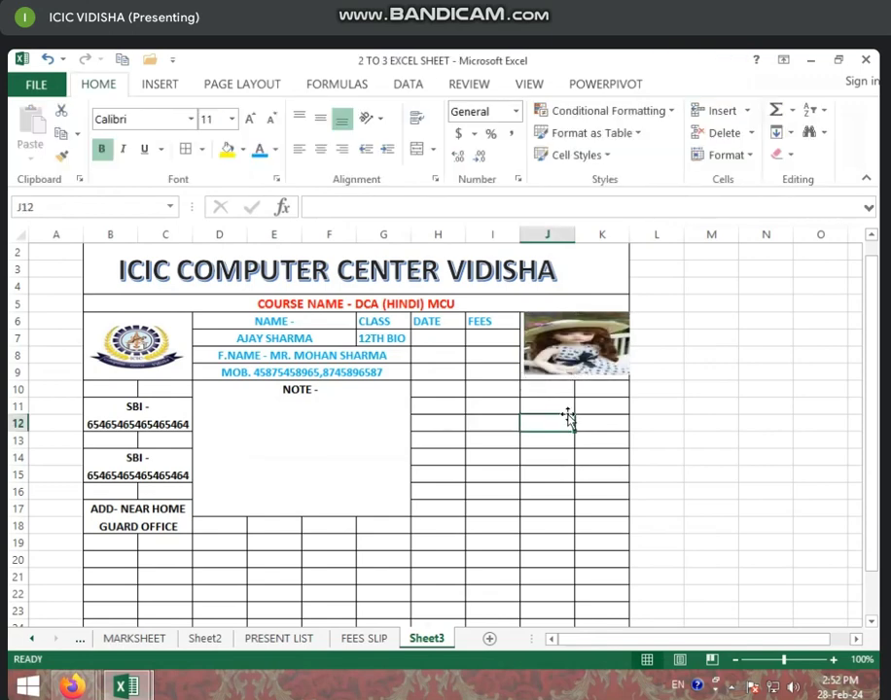
{"action": "left_click_drag", "start_coordinate": [540, 392], "coordinate": [585, 406]}
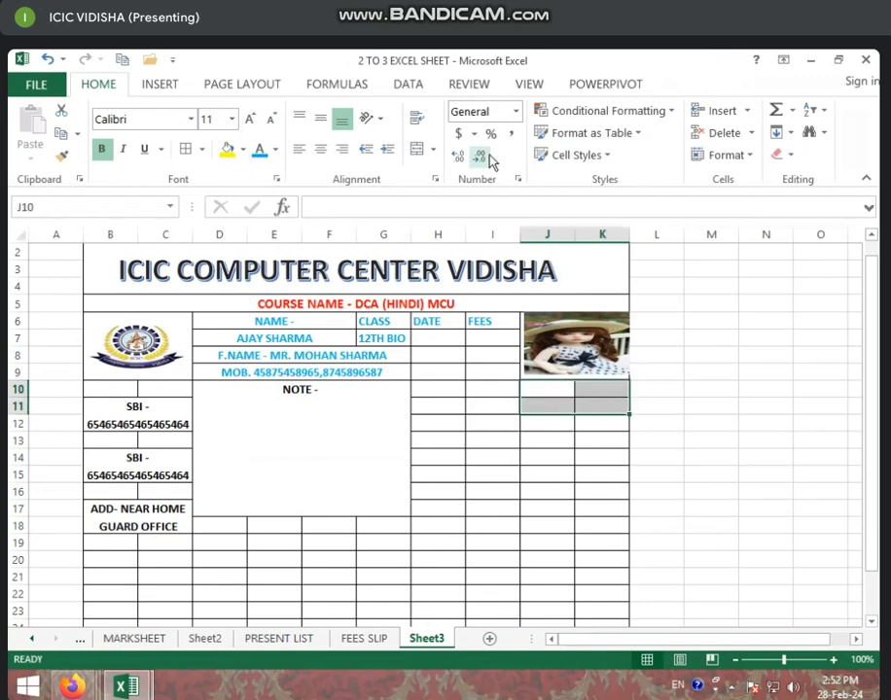
{"action": "left_click", "coordinate": [416, 149]}
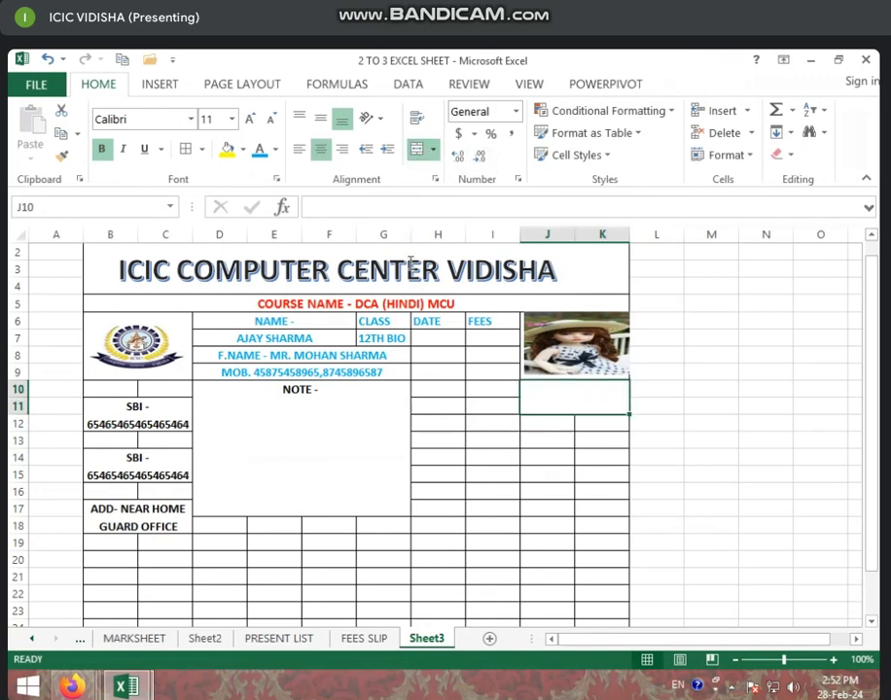
{"action": "type", "text": "C"}
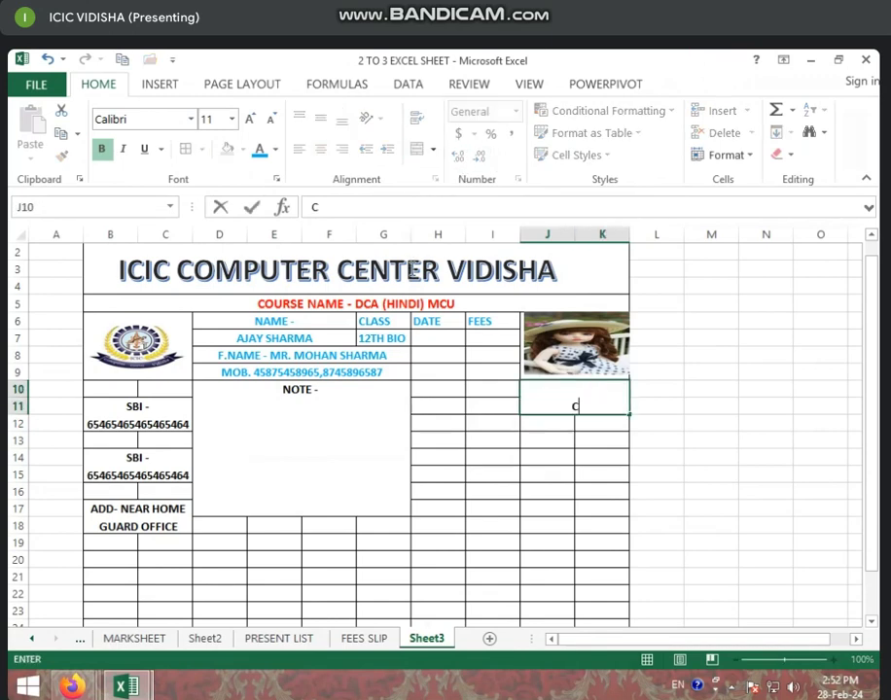
{"action": "type", "text": "N -"}
{"action": "left_click", "coordinate": [440, 371]}
{"action": "left_click", "coordinate": [440, 336]}
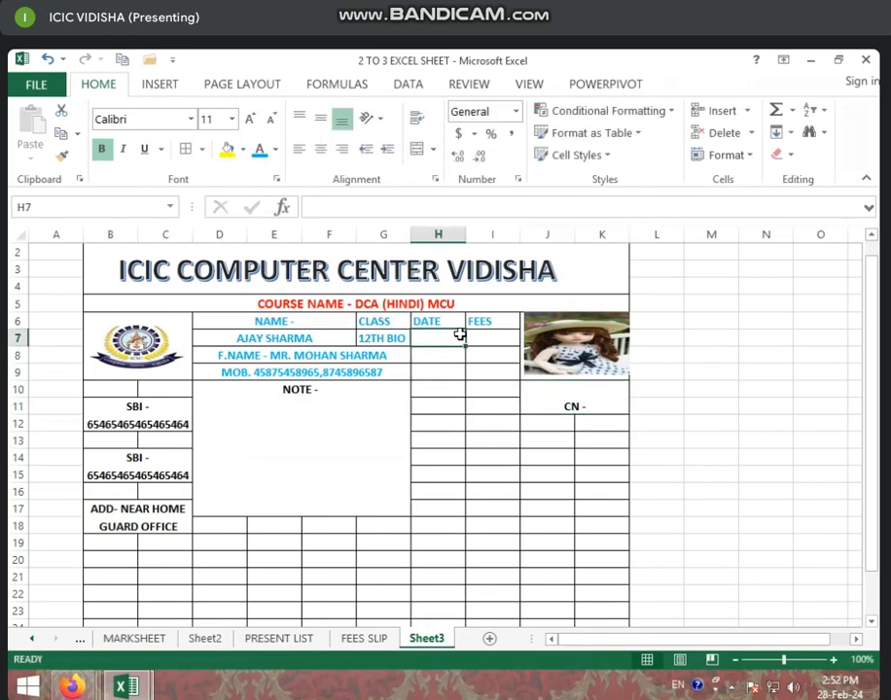
Unmerge and re-merge the NOTE box D10:G18, leaving it as one cell
{"action": "left_click", "coordinate": [261, 558]}
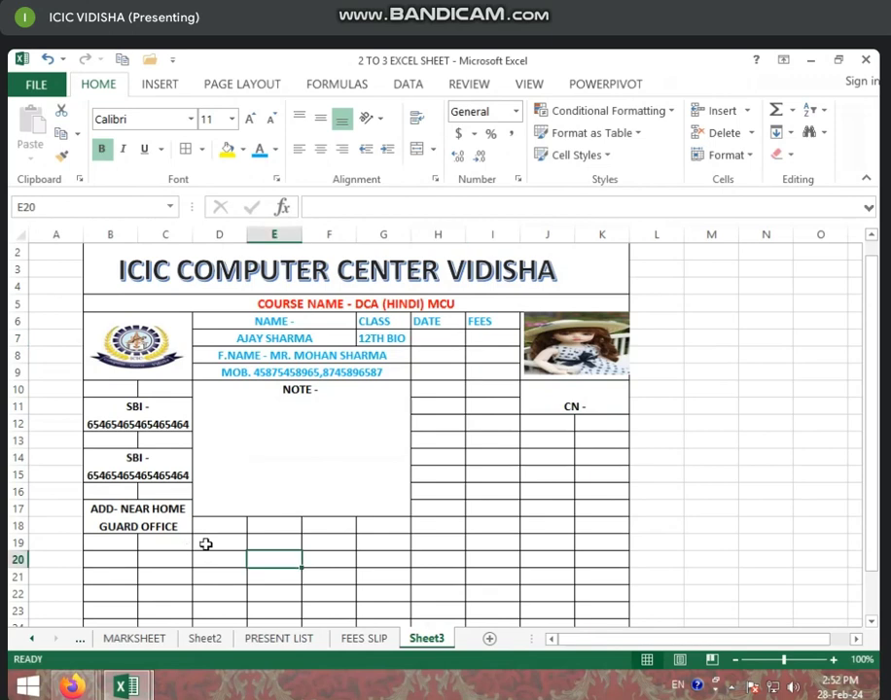
{"action": "scroll", "coordinate": [207, 544], "scroll_direction": "down", "scroll_amount": 1}
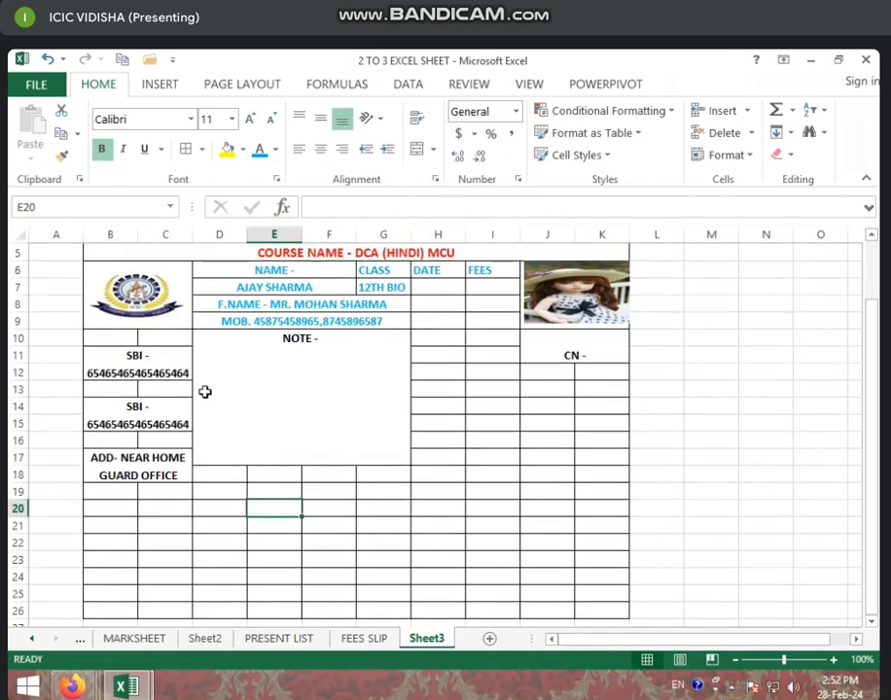
{"action": "left_click", "coordinate": [212, 410]}
{"action": "left_click_drag", "start_coordinate": [212, 410], "coordinate": [219, 469]}
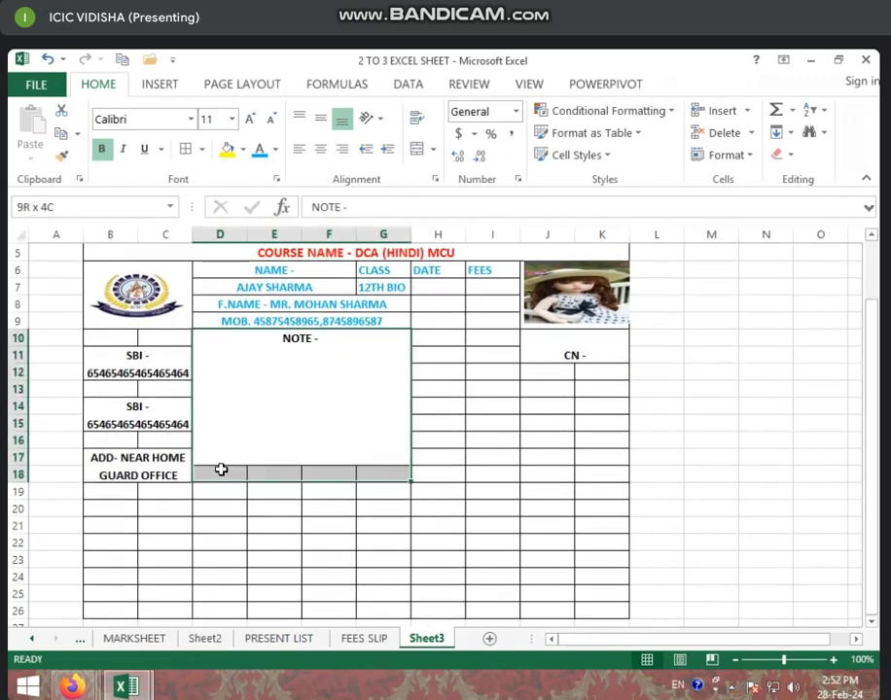
{"action": "left_click", "coordinate": [418, 149]}
{"action": "left_click", "coordinate": [418, 149]}
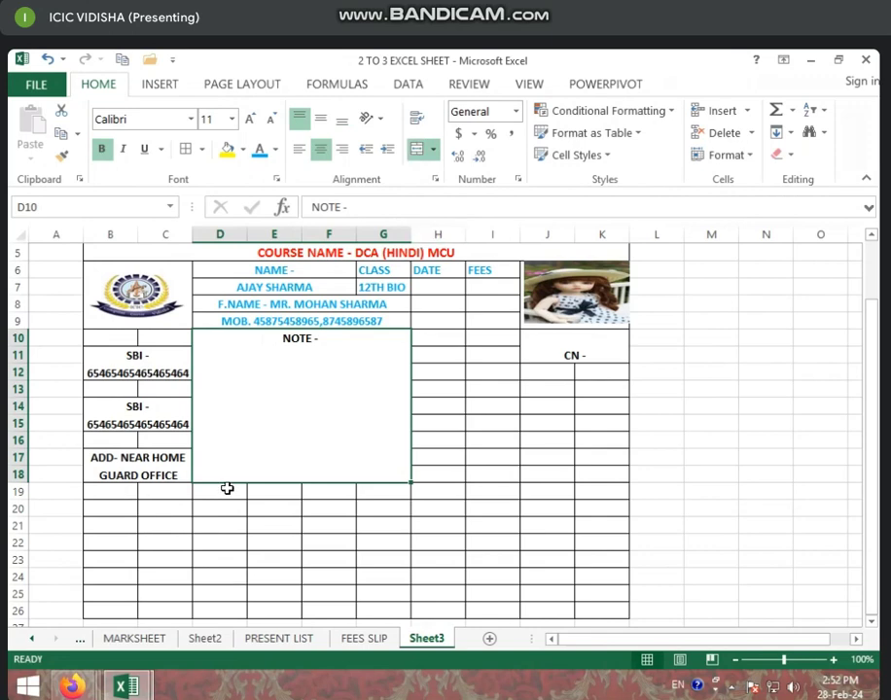
Use Merge Across on D19:H21 so rows 19, 20 and 21 each become one cell
{"action": "left_click_drag", "start_coordinate": [226, 489], "coordinate": [453, 519]}
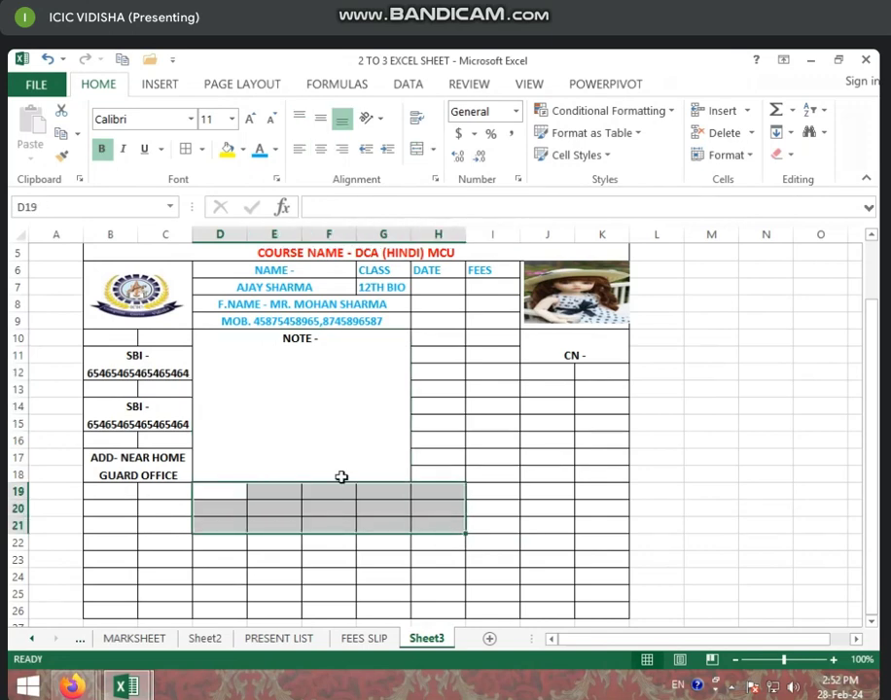
{"action": "left_click", "coordinate": [434, 151]}
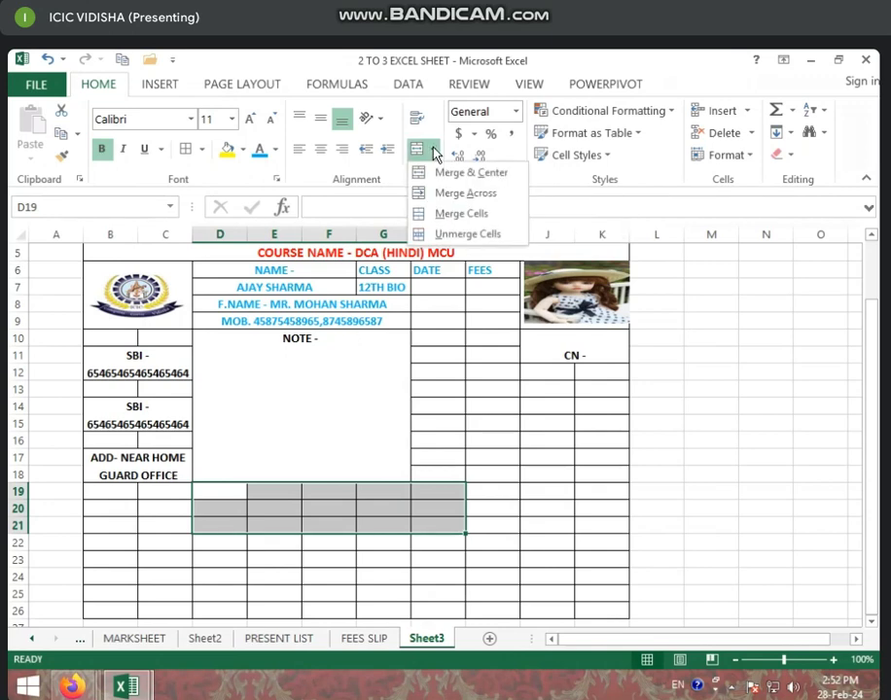
{"action": "left_click", "coordinate": [455, 193]}
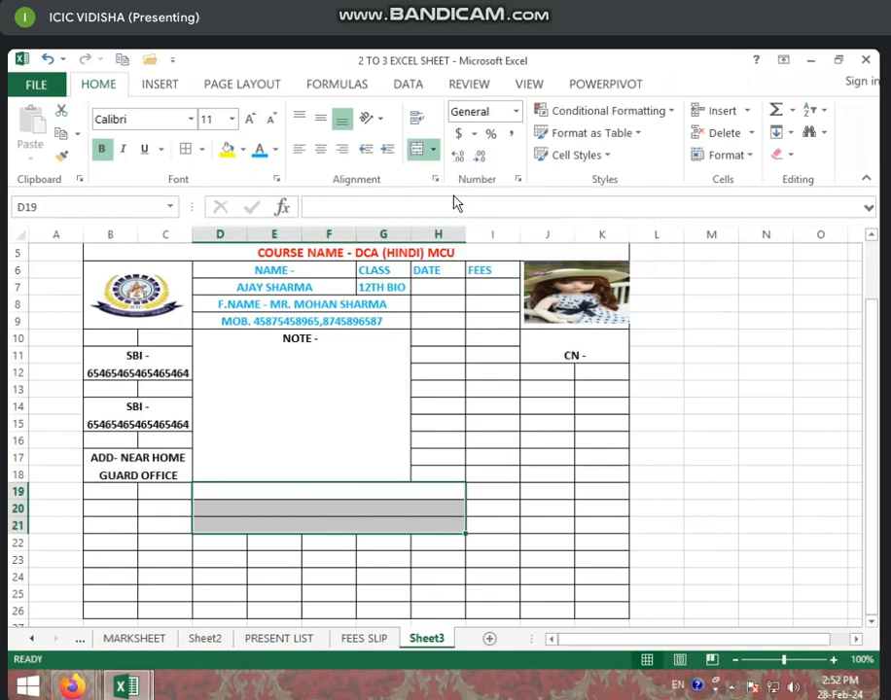
{"action": "left_click", "coordinate": [277, 470]}
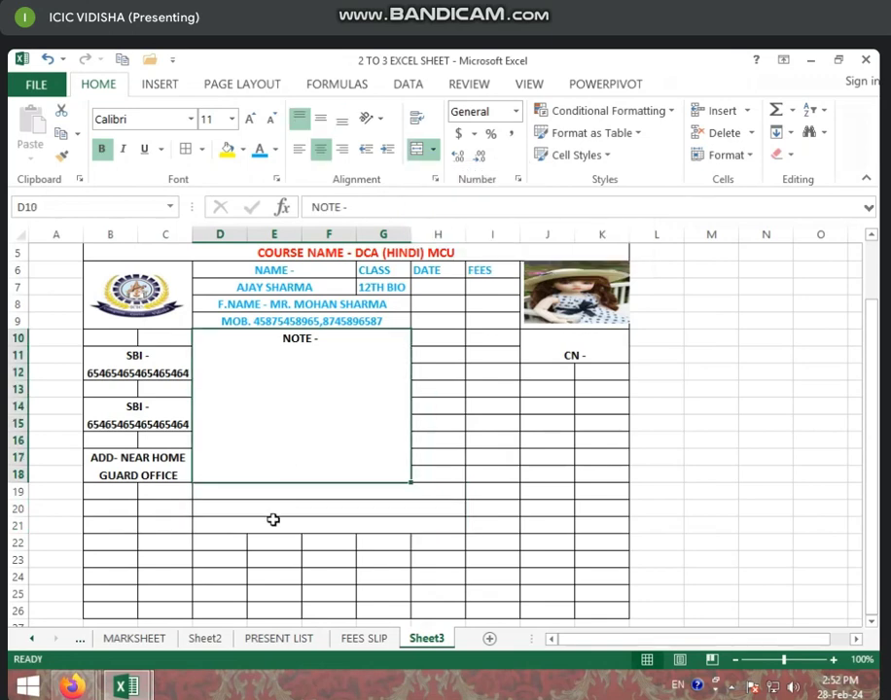
{"action": "left_click", "coordinate": [266, 508]}
Enter 'TOTAL FEES' in merged row 20 and the amount 12000 in I20
{"action": "type", "text": "TOTAL FEES"}
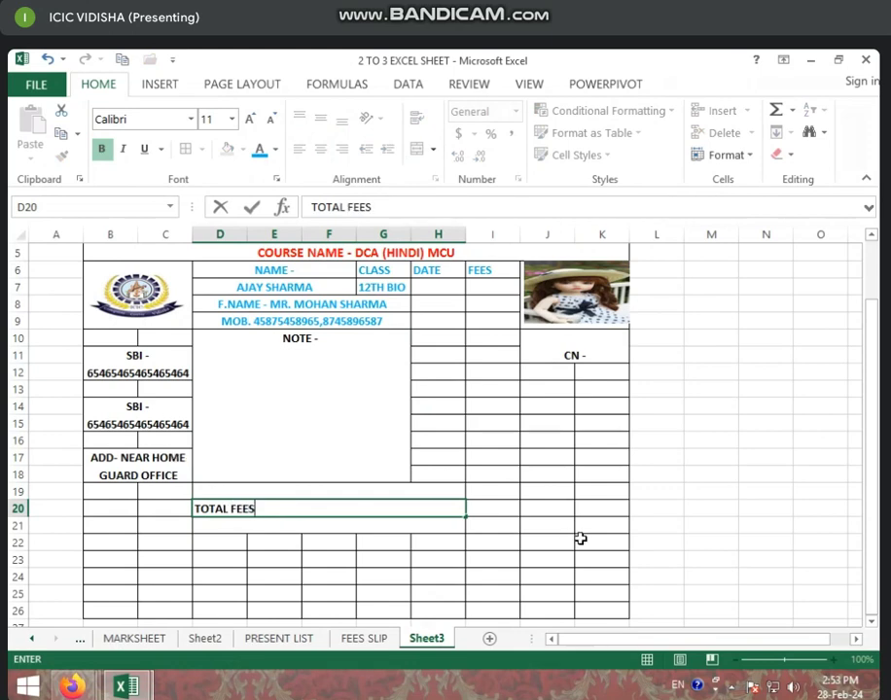
{"action": "left_click", "coordinate": [502, 519]}
{"action": "left_click", "coordinate": [491, 508]}
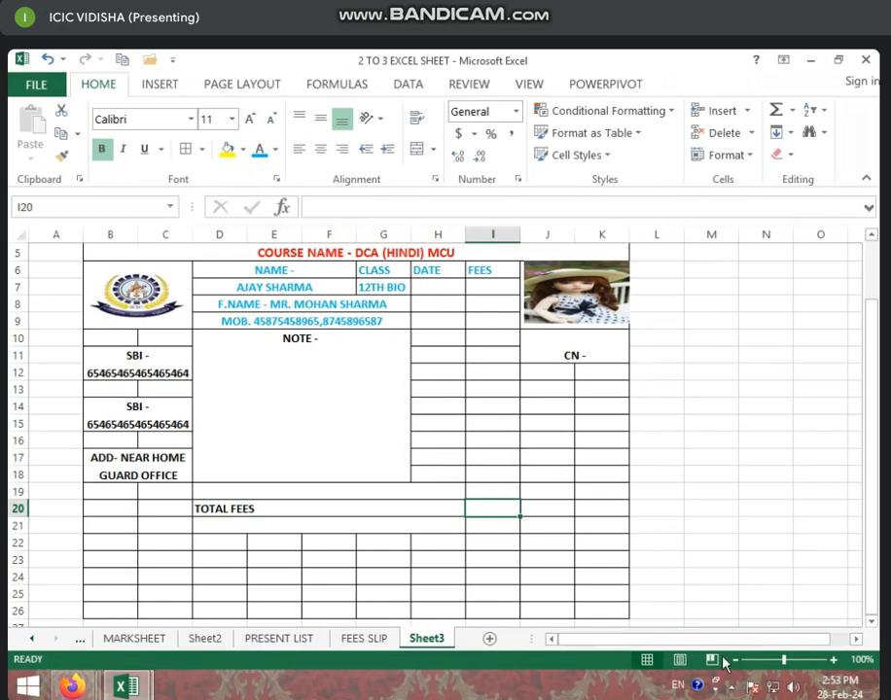
{"action": "type", "text": "12000"}
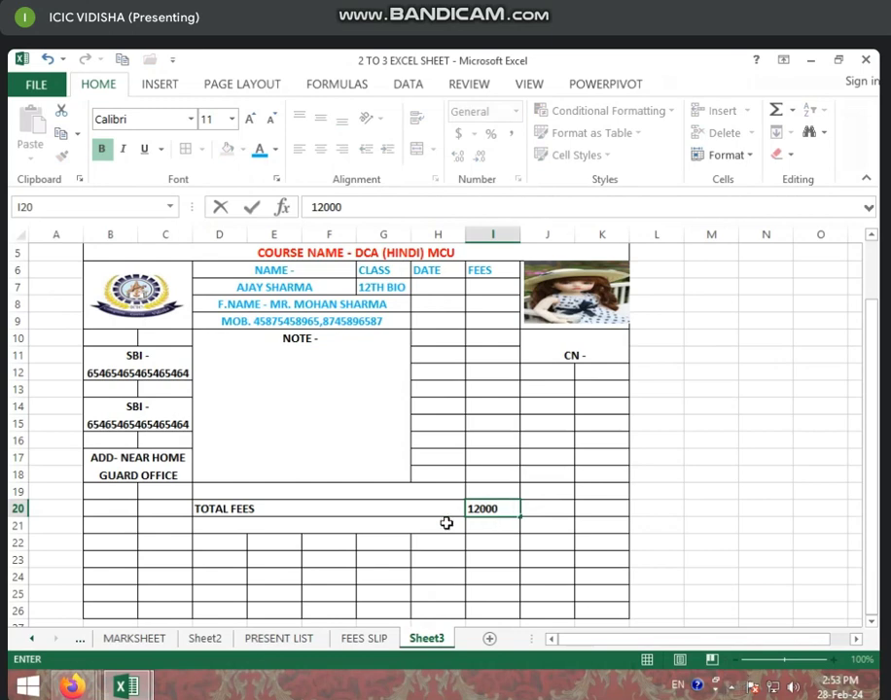
{"action": "left_click", "coordinate": [396, 537]}
{"action": "left_click", "coordinate": [309, 526]}
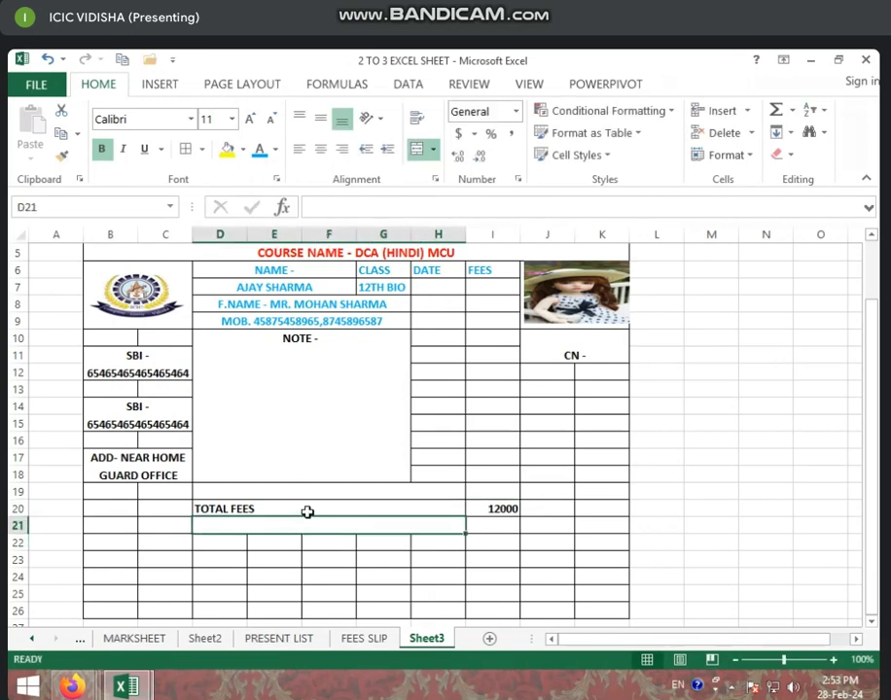
Enter 'TOTAL DIPOSITE AMT' in merged D19, then start typing 'RI' in merged D21
{"action": "left_click", "coordinate": [286, 491]}
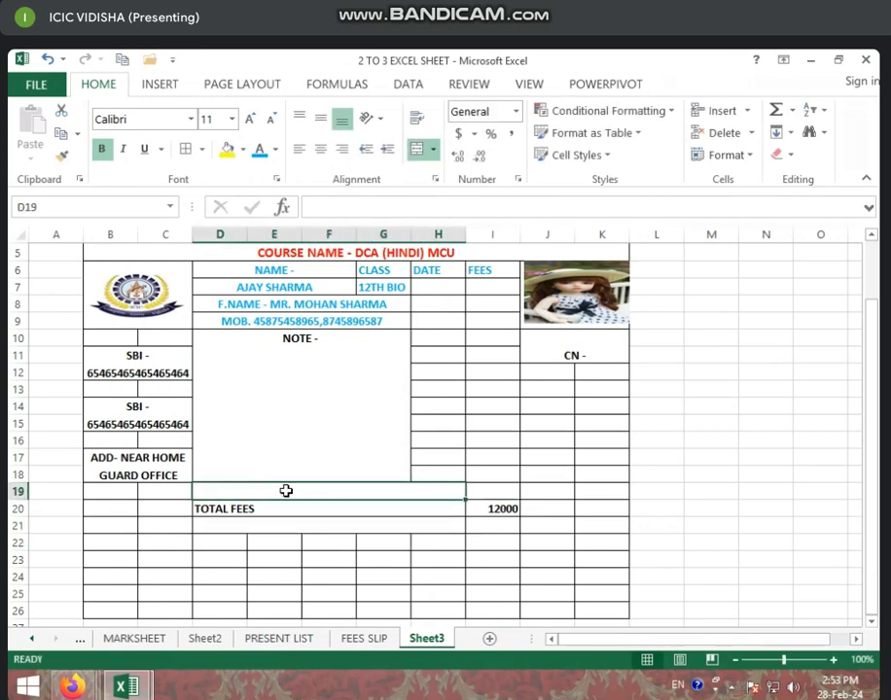
{"action": "type", "text": "TOTAL"}
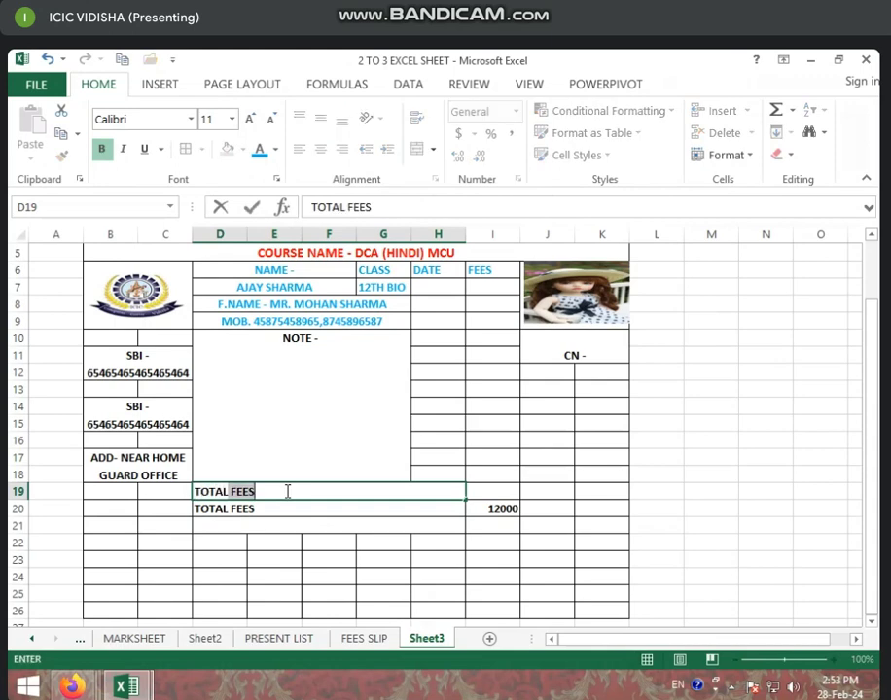
{"action": "type", "text": " DI"}
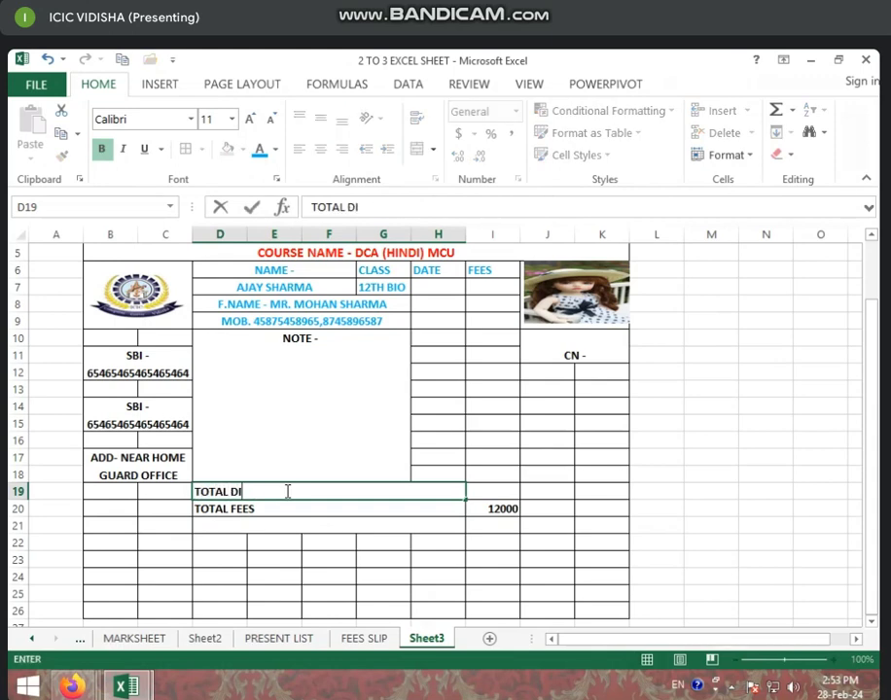
{"action": "type", "text": "POSITE A"}
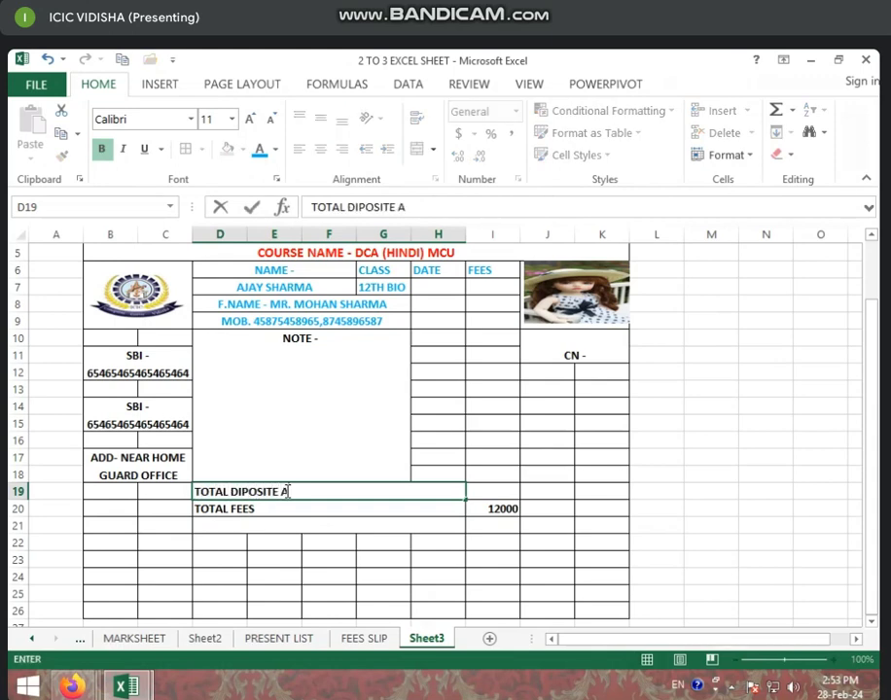
{"action": "type", "text": "MN"}
{"action": "key", "text": "BackSpace"}
{"action": "key", "text": "BackSpace"}
{"action": "type", "text": "AMT"}
{"action": "key", "text": "Return"}
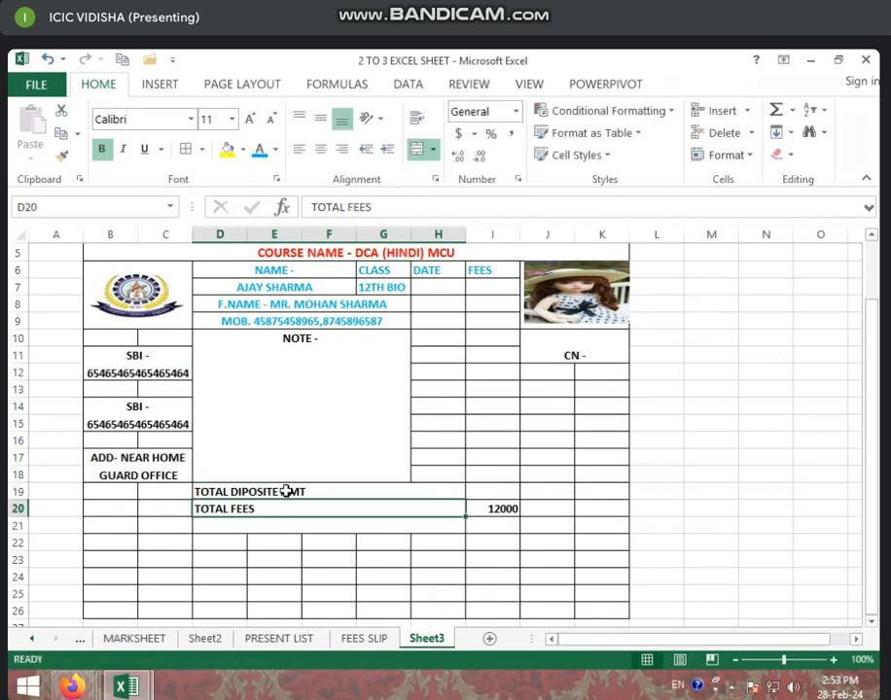
{"action": "left_click", "coordinate": [504, 493]}
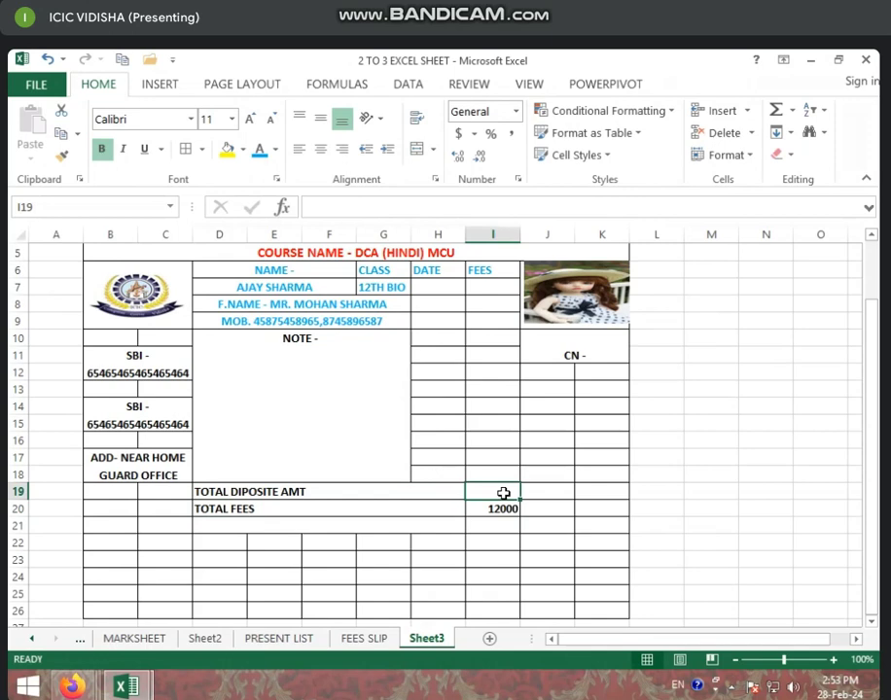
{"action": "left_click", "coordinate": [218, 521]}
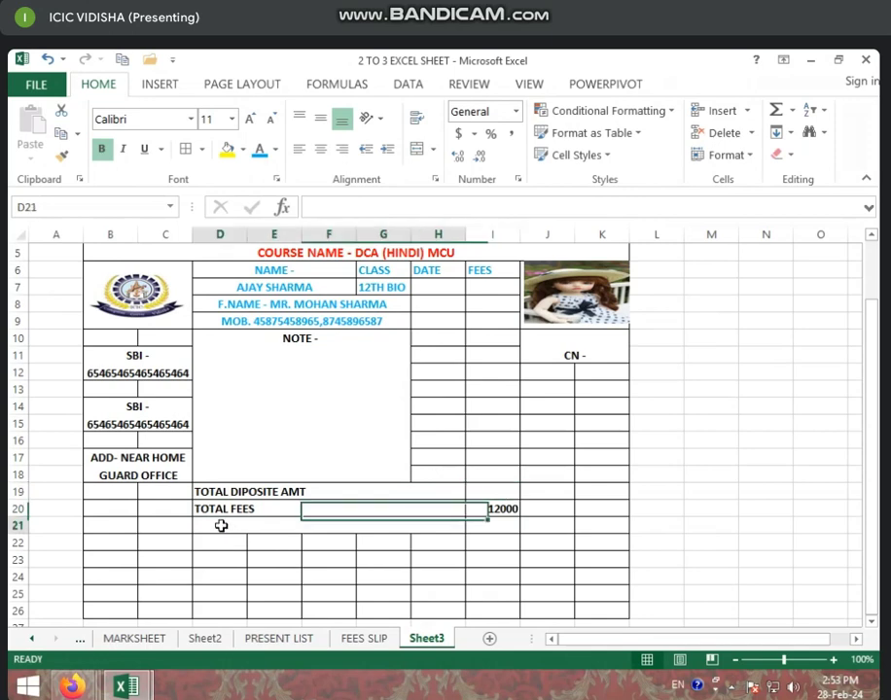
{"action": "type", "text": "RI"}
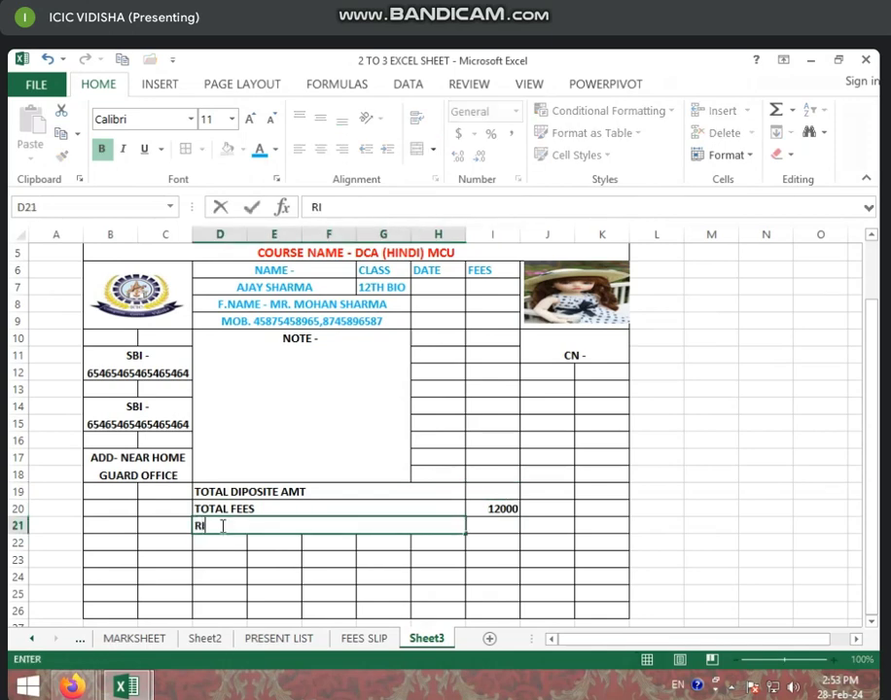